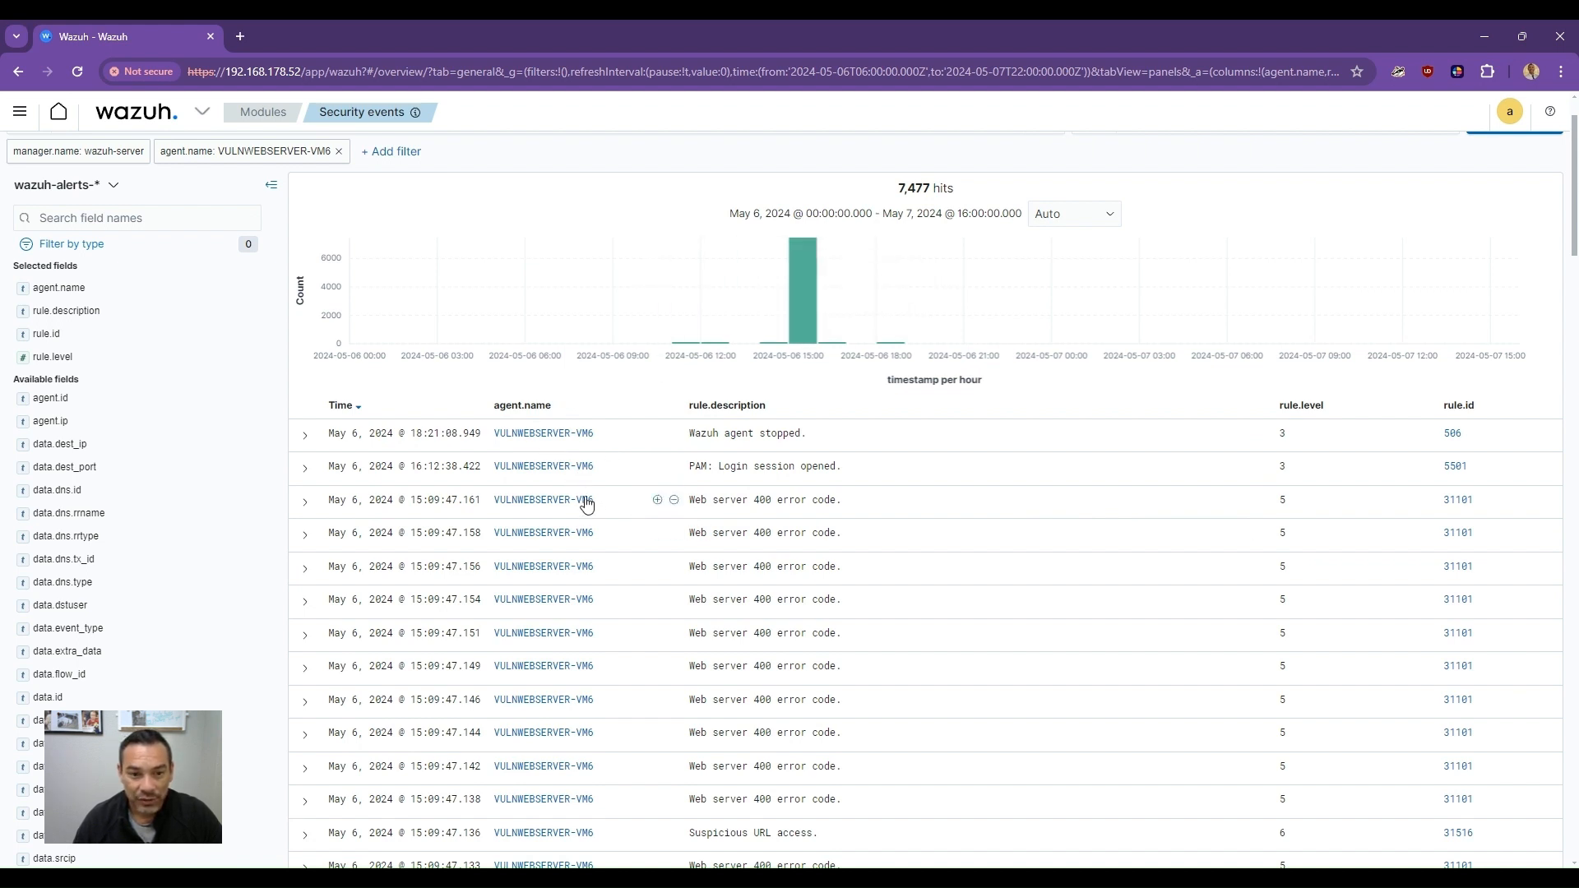
- Expand the 'PAM: Login session opened' event in the security events list, review its document fields, and collapse it again
{"action": "scroll", "coordinate": [584, 500], "scroll_direction": "down", "scroll_amount": 3}
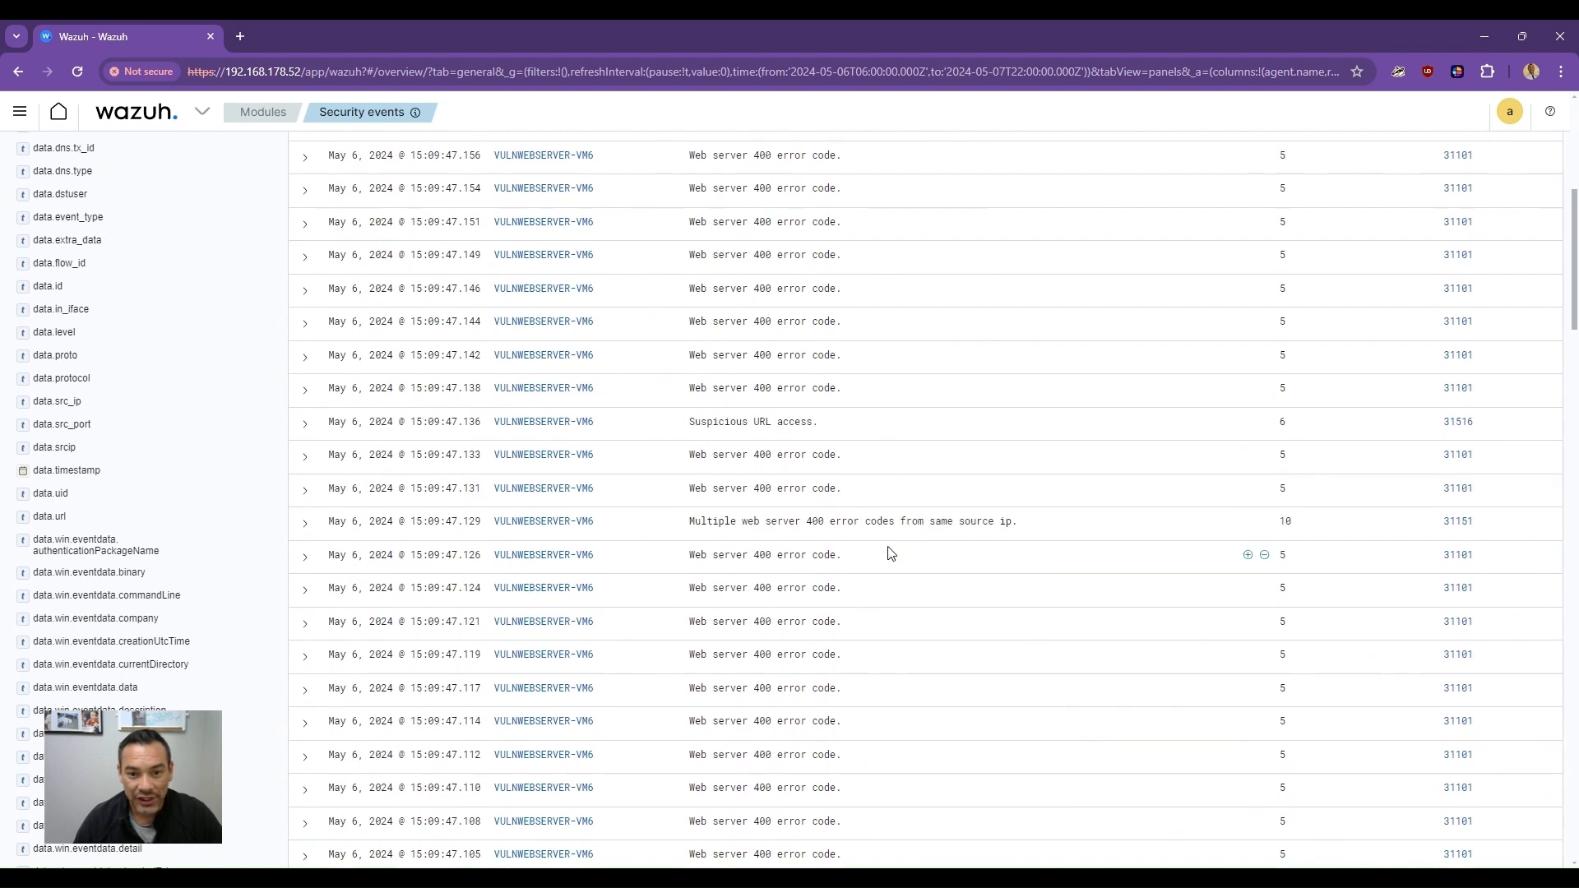
{"action": "scroll", "coordinate": [888, 552], "scroll_direction": "up", "scroll_amount": 1}
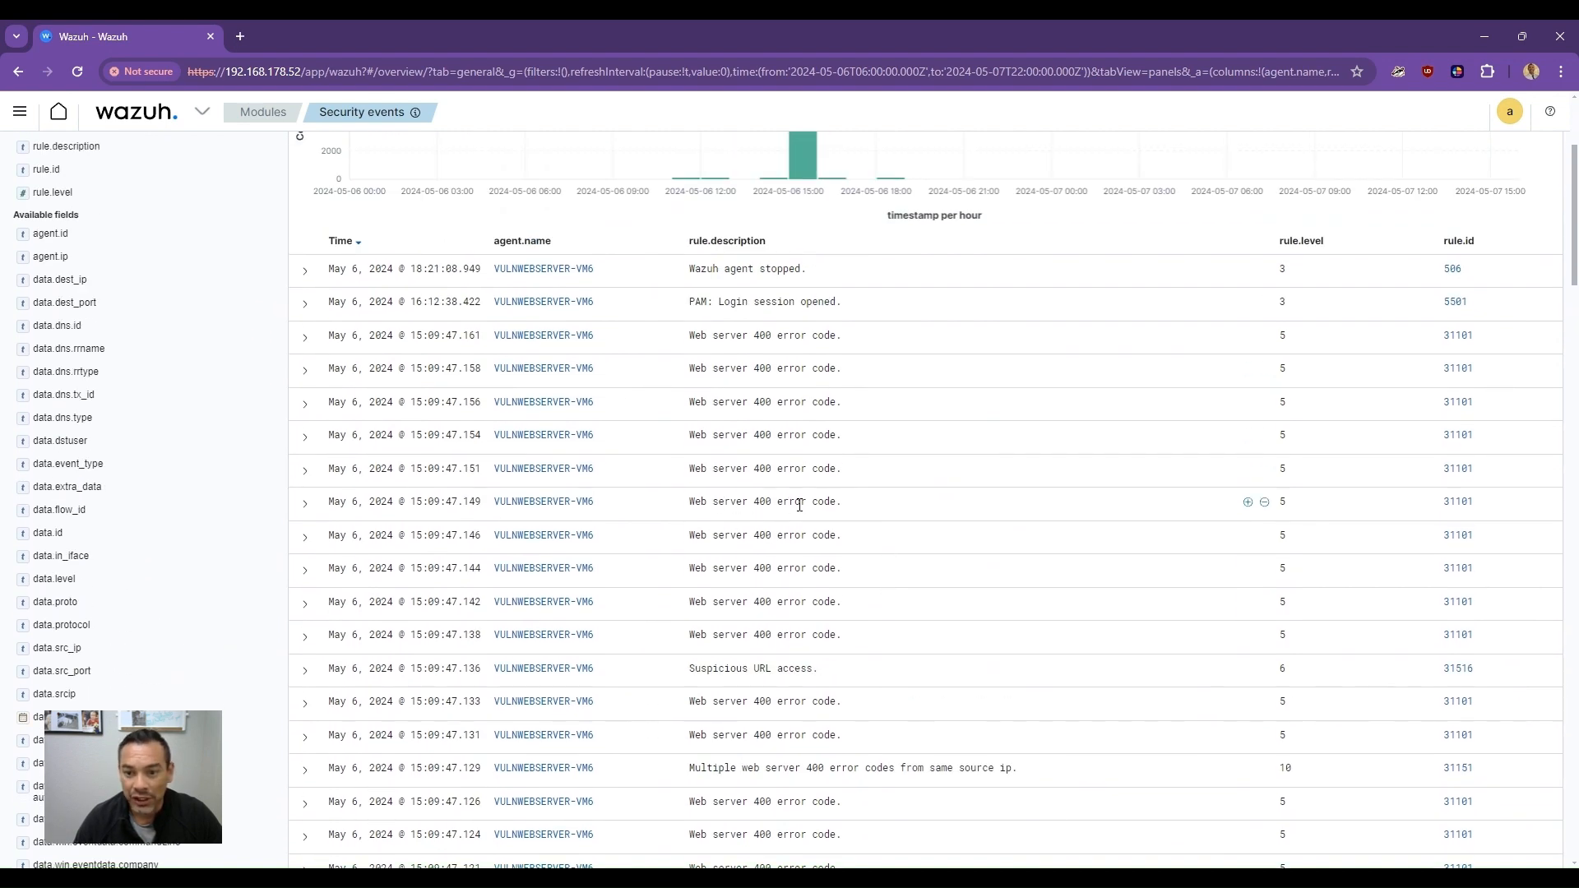
{"action": "scroll", "coordinate": [800, 505], "scroll_direction": "down", "scroll_amount": 5}
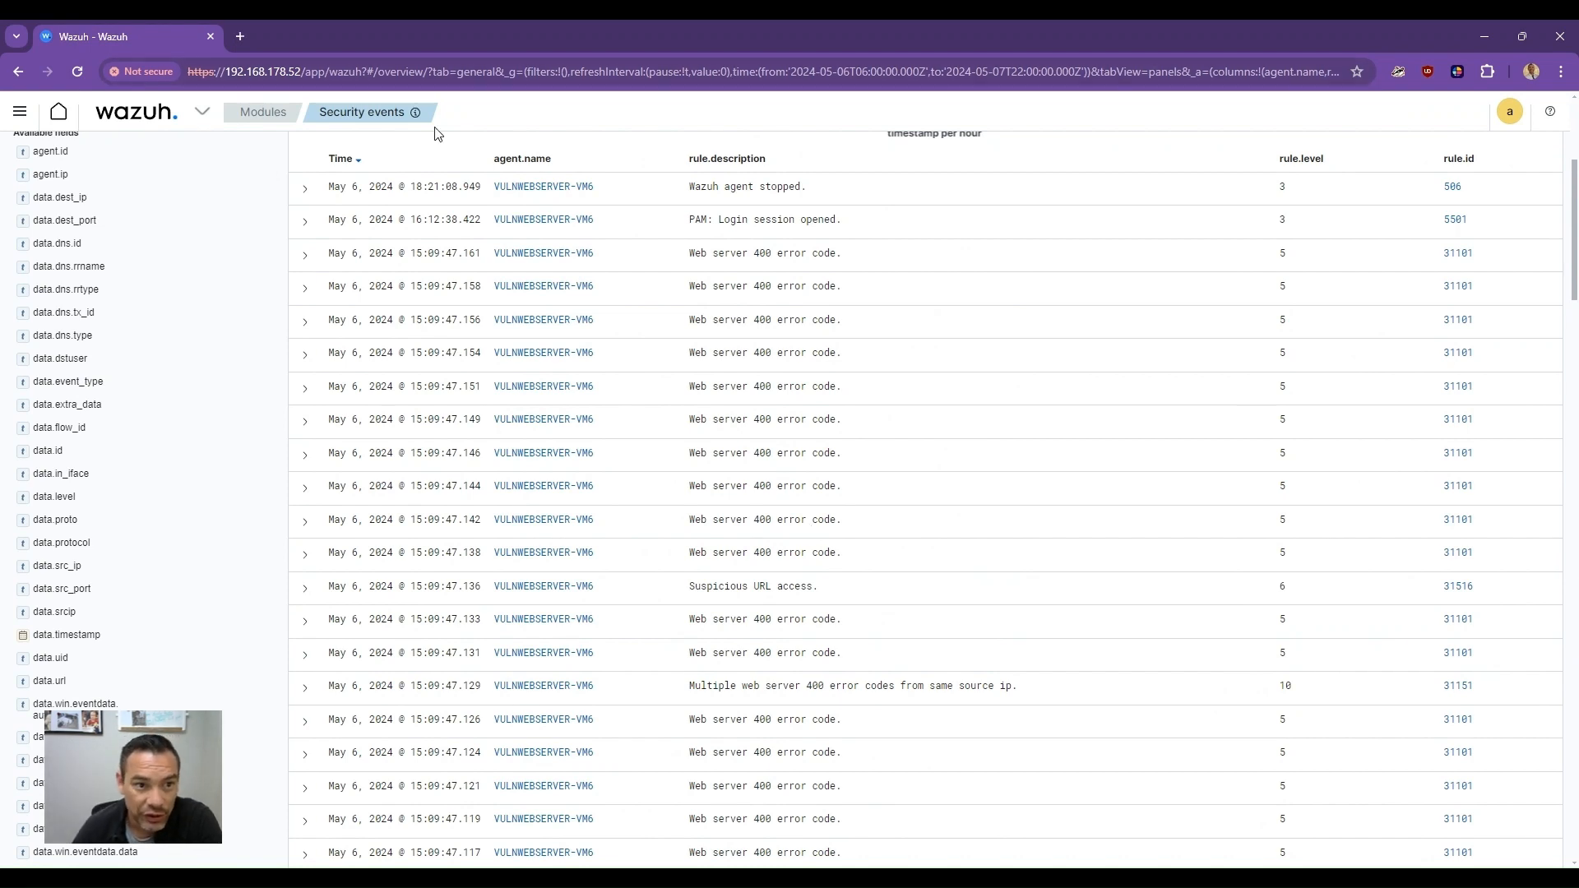
{"action": "left_click", "coordinate": [305, 221]}
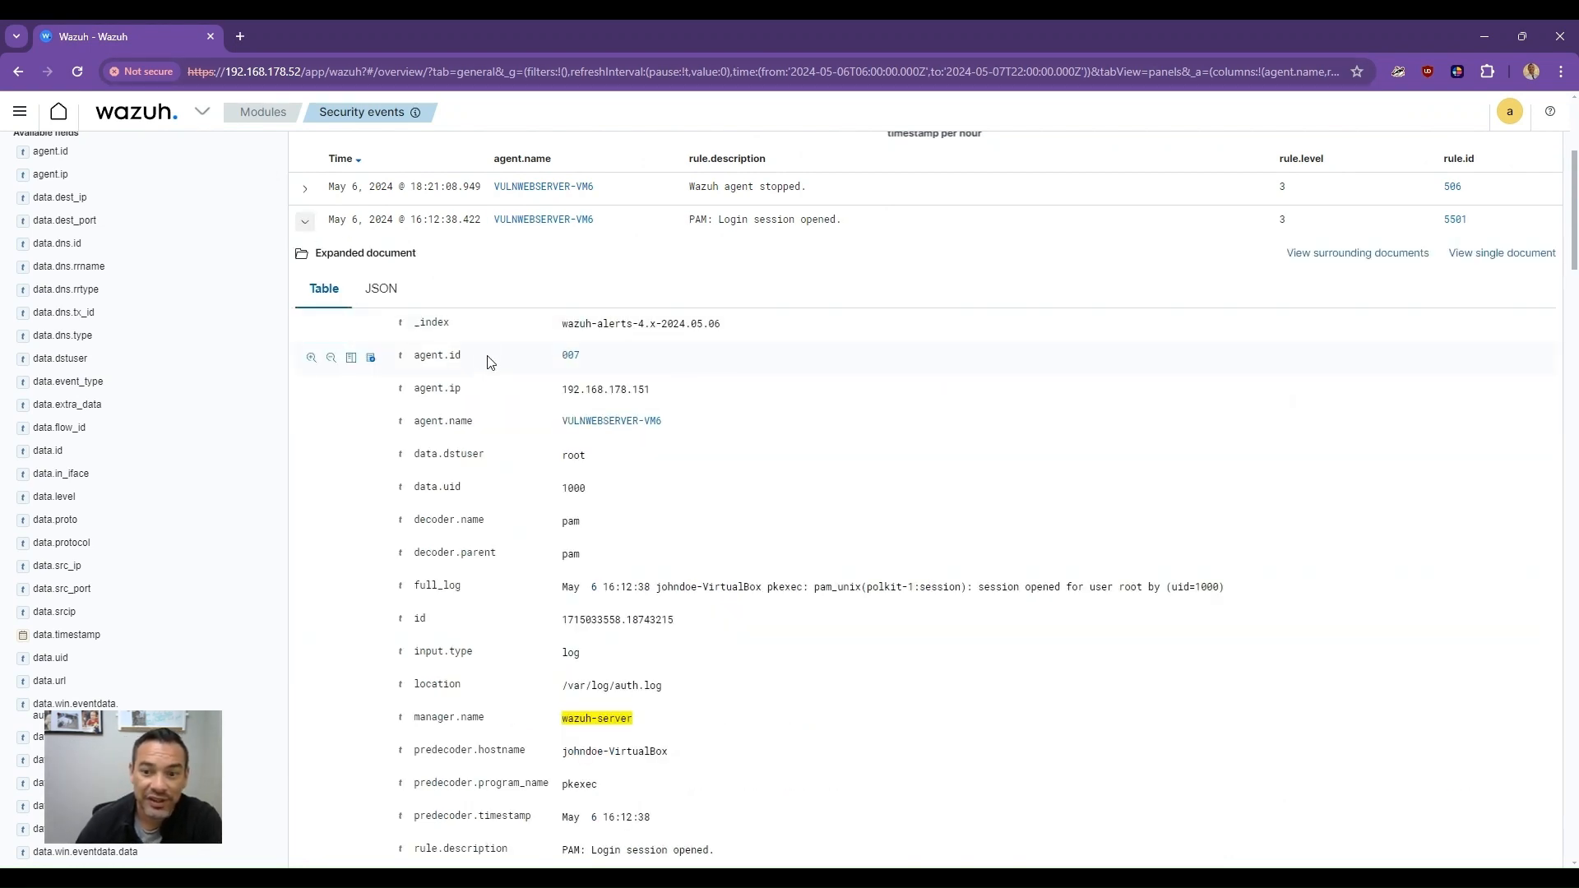
{"action": "scroll", "coordinate": [485, 362], "scroll_direction": "down", "scroll_amount": 7}
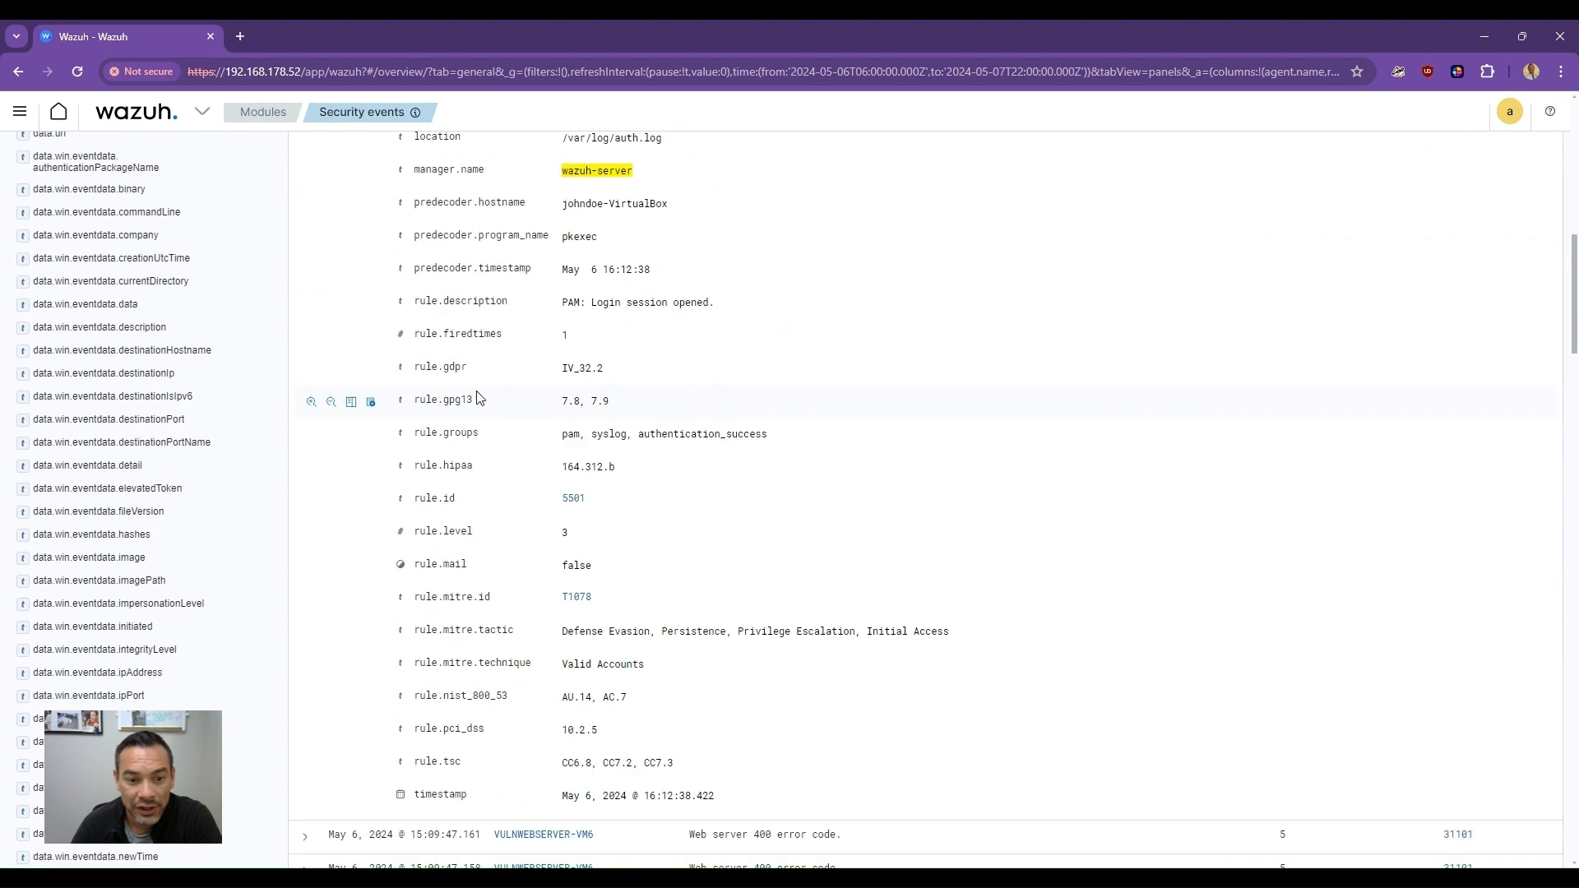
{"action": "scroll", "coordinate": [469, 428], "scroll_direction": "down", "scroll_amount": 5}
{"action": "scroll", "coordinate": [342, 387], "scroll_direction": "up", "scroll_amount": 11}
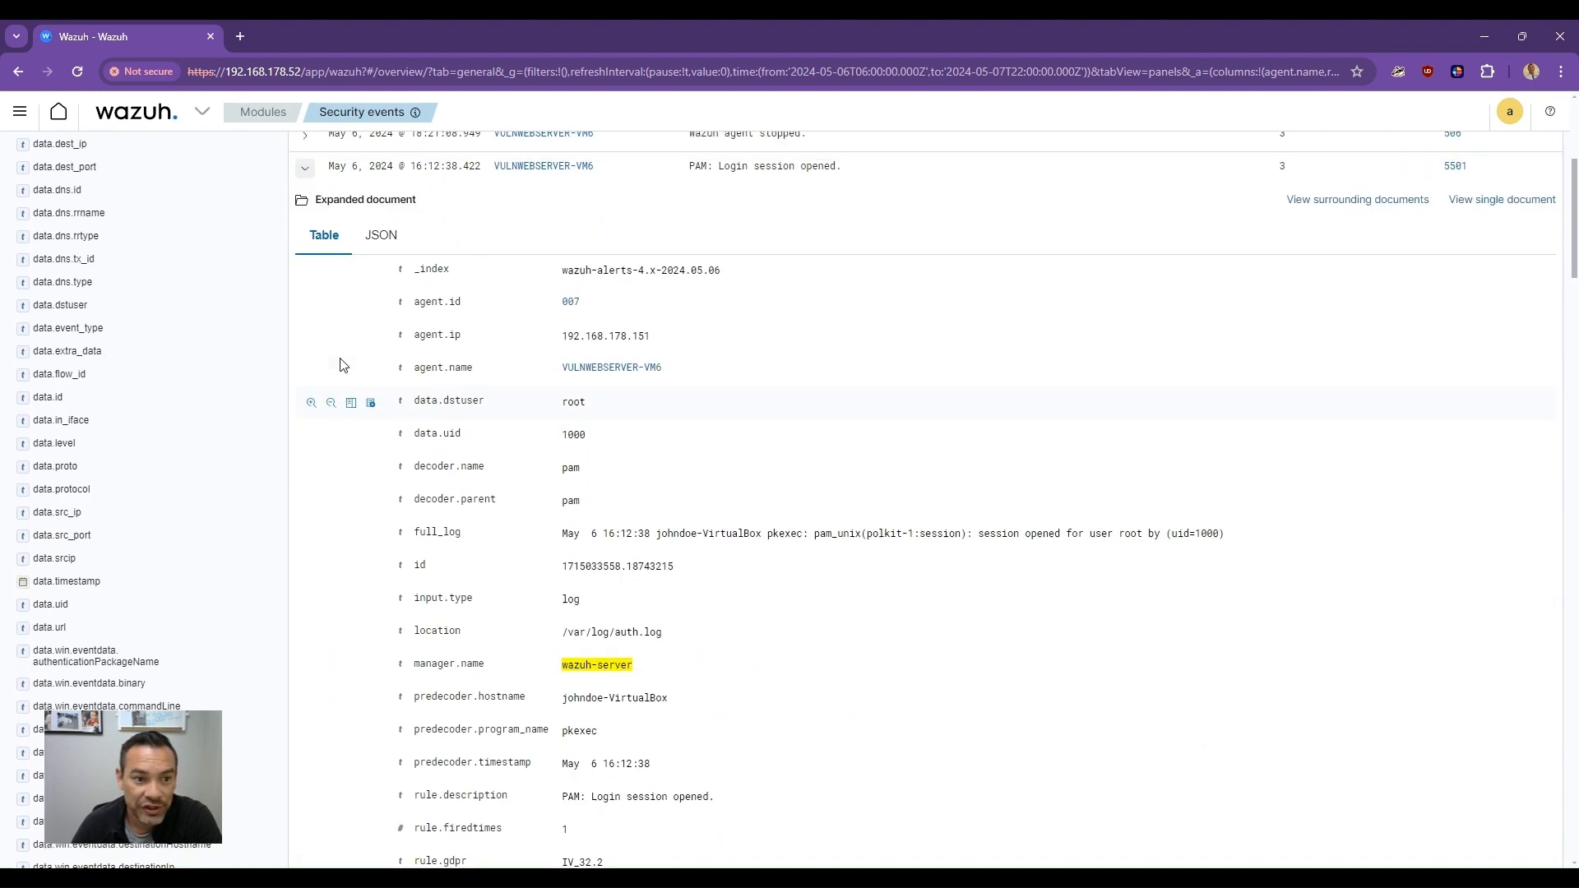
{"action": "scroll", "coordinate": [342, 364], "scroll_direction": "up", "scroll_amount": 4}
{"action": "left_click", "coordinate": [305, 465]}
- Expand the most recent 'Web server 400 error code.' event to view its document details
{"action": "scroll", "coordinate": [387, 543], "scroll_direction": "down", "scroll_amount": 6}
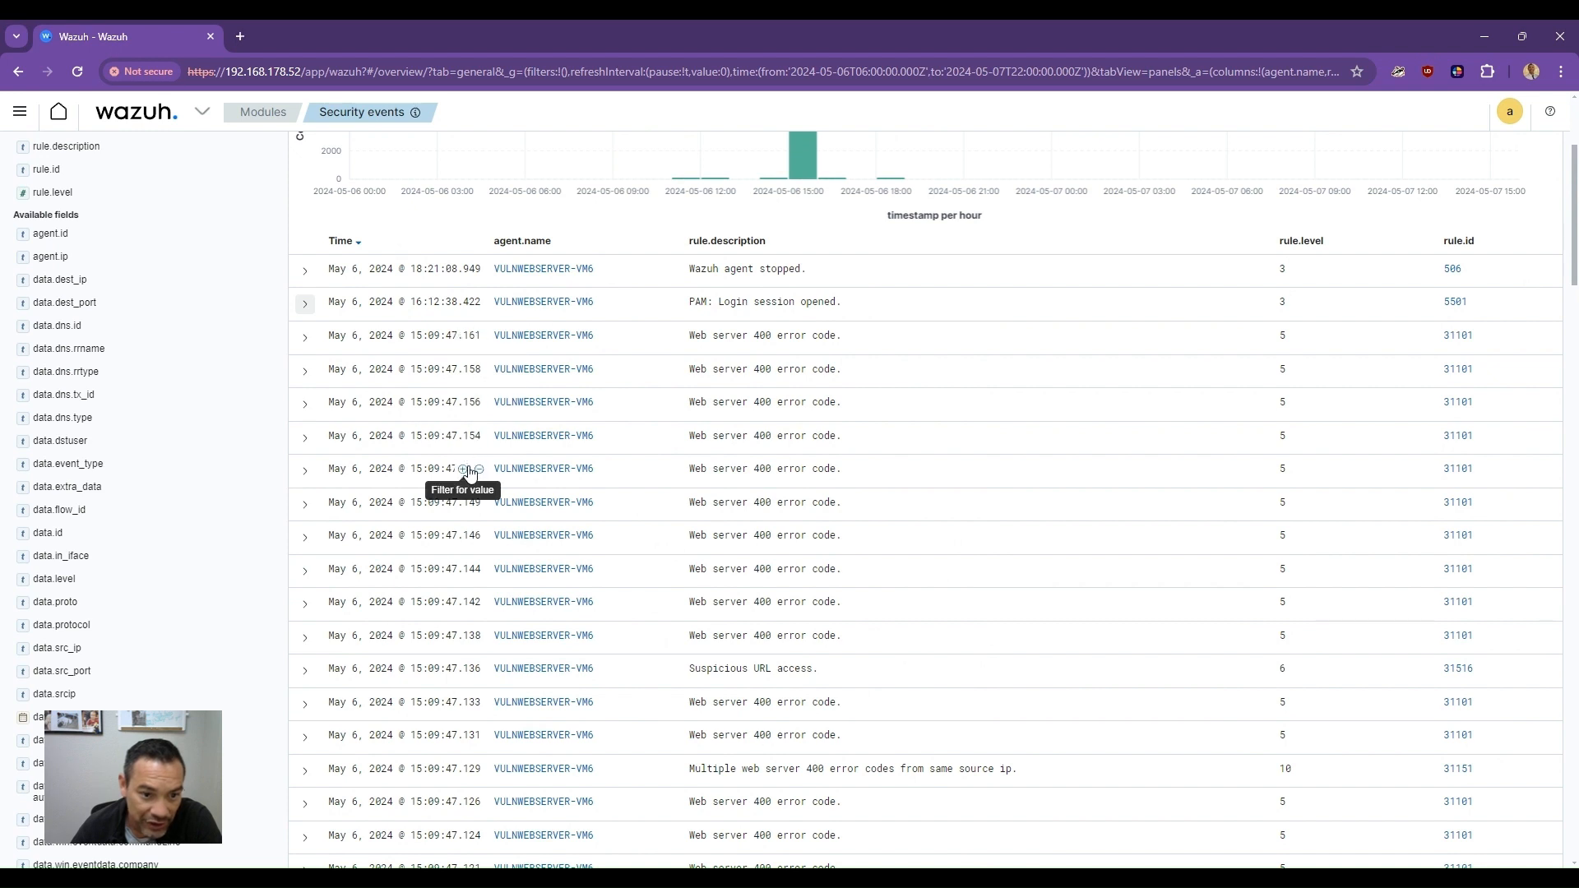
{"action": "scroll", "coordinate": [801, 583], "scroll_direction": "up", "scroll_amount": 3}
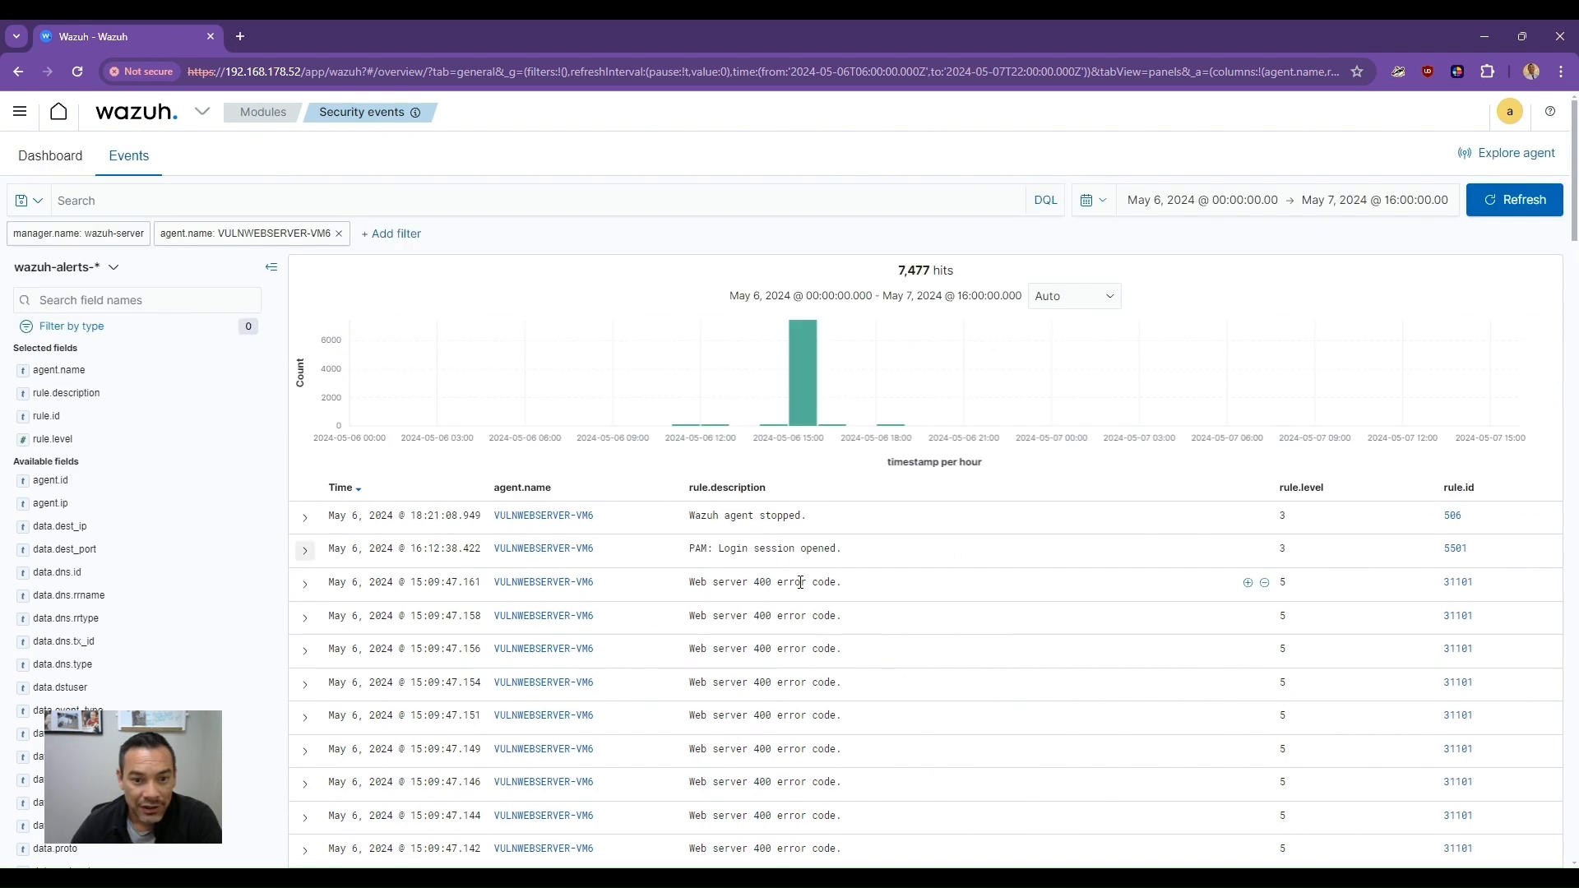
{"action": "scroll", "coordinate": [800, 582], "scroll_direction": "down", "scroll_amount": 3}
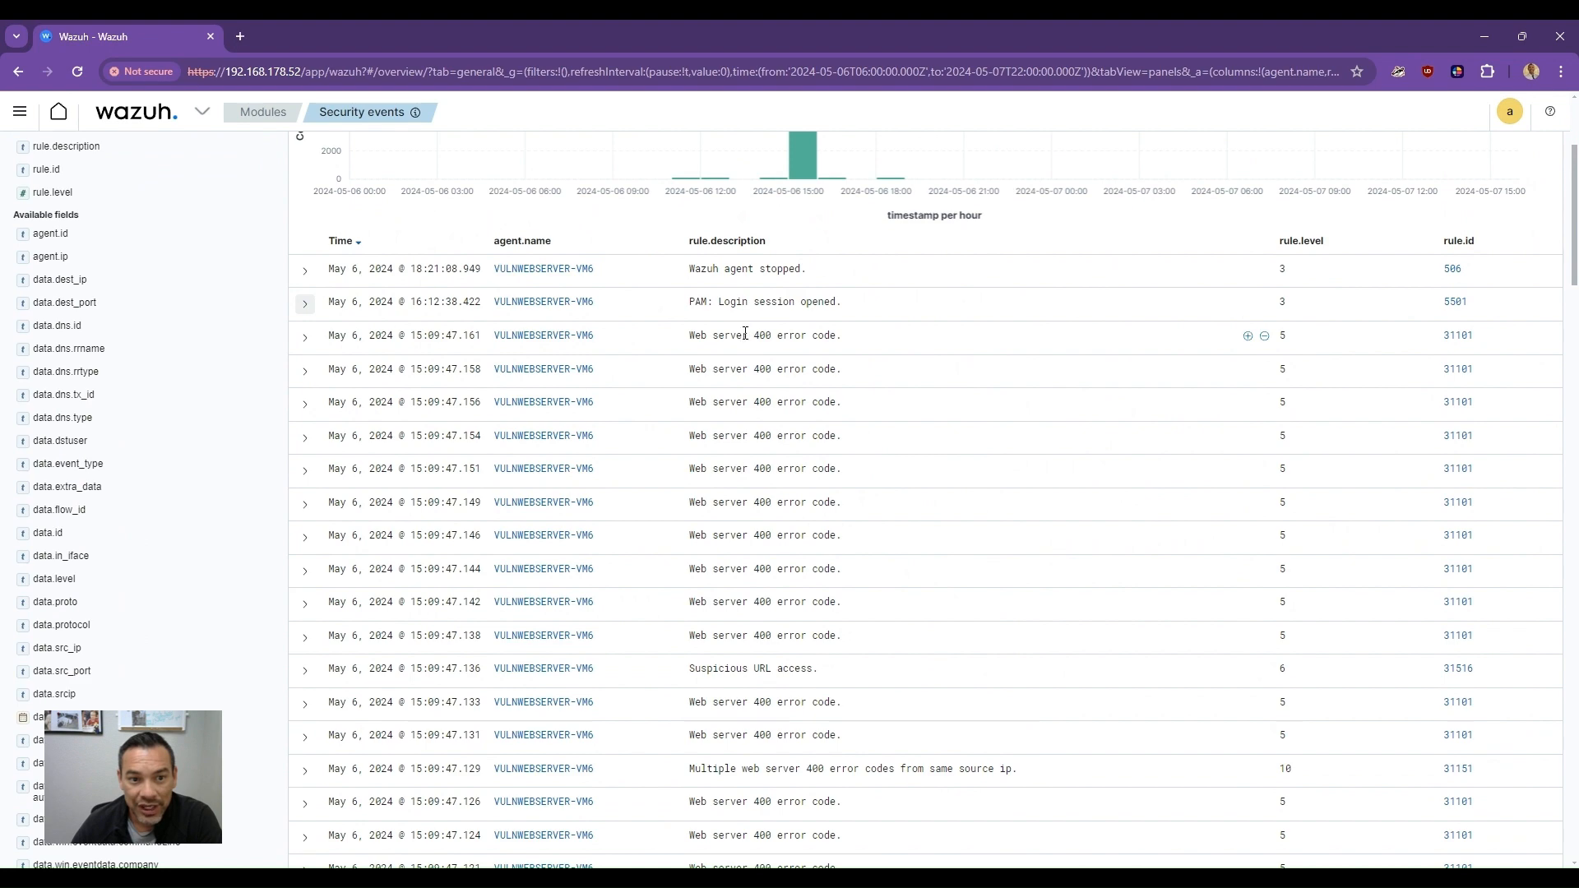
{"action": "scroll", "coordinate": [785, 333], "scroll_direction": "down", "scroll_amount": 1}
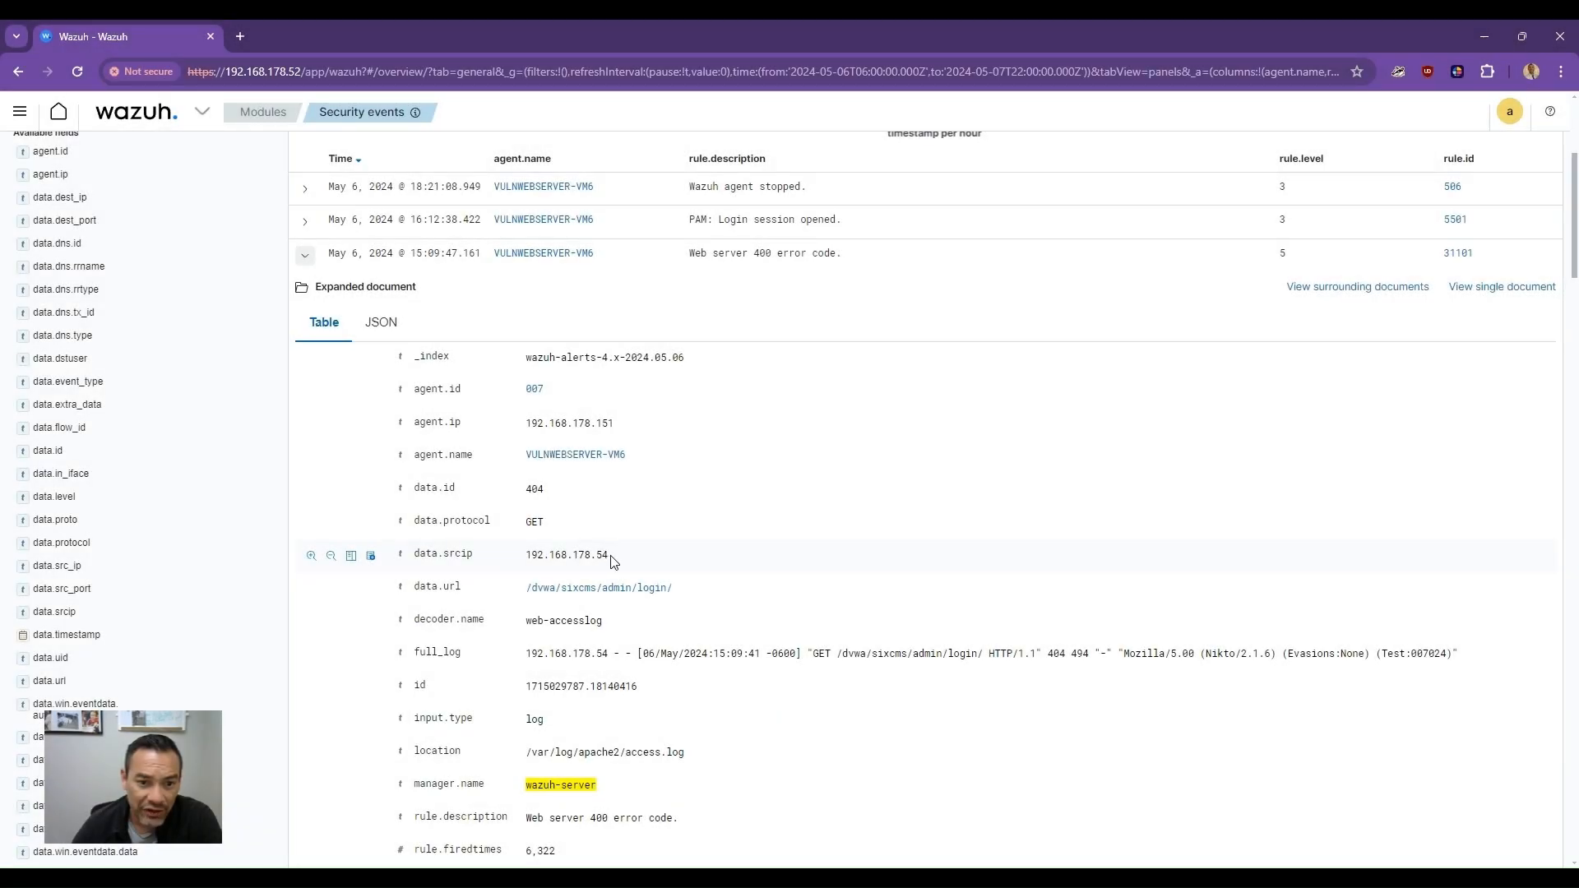
- Highlight the data.srcip and data.protocol fields and values in the expanded web server 400 event
{"action": "left_click_drag", "start_coordinate": [613, 557], "coordinate": [505, 557]}
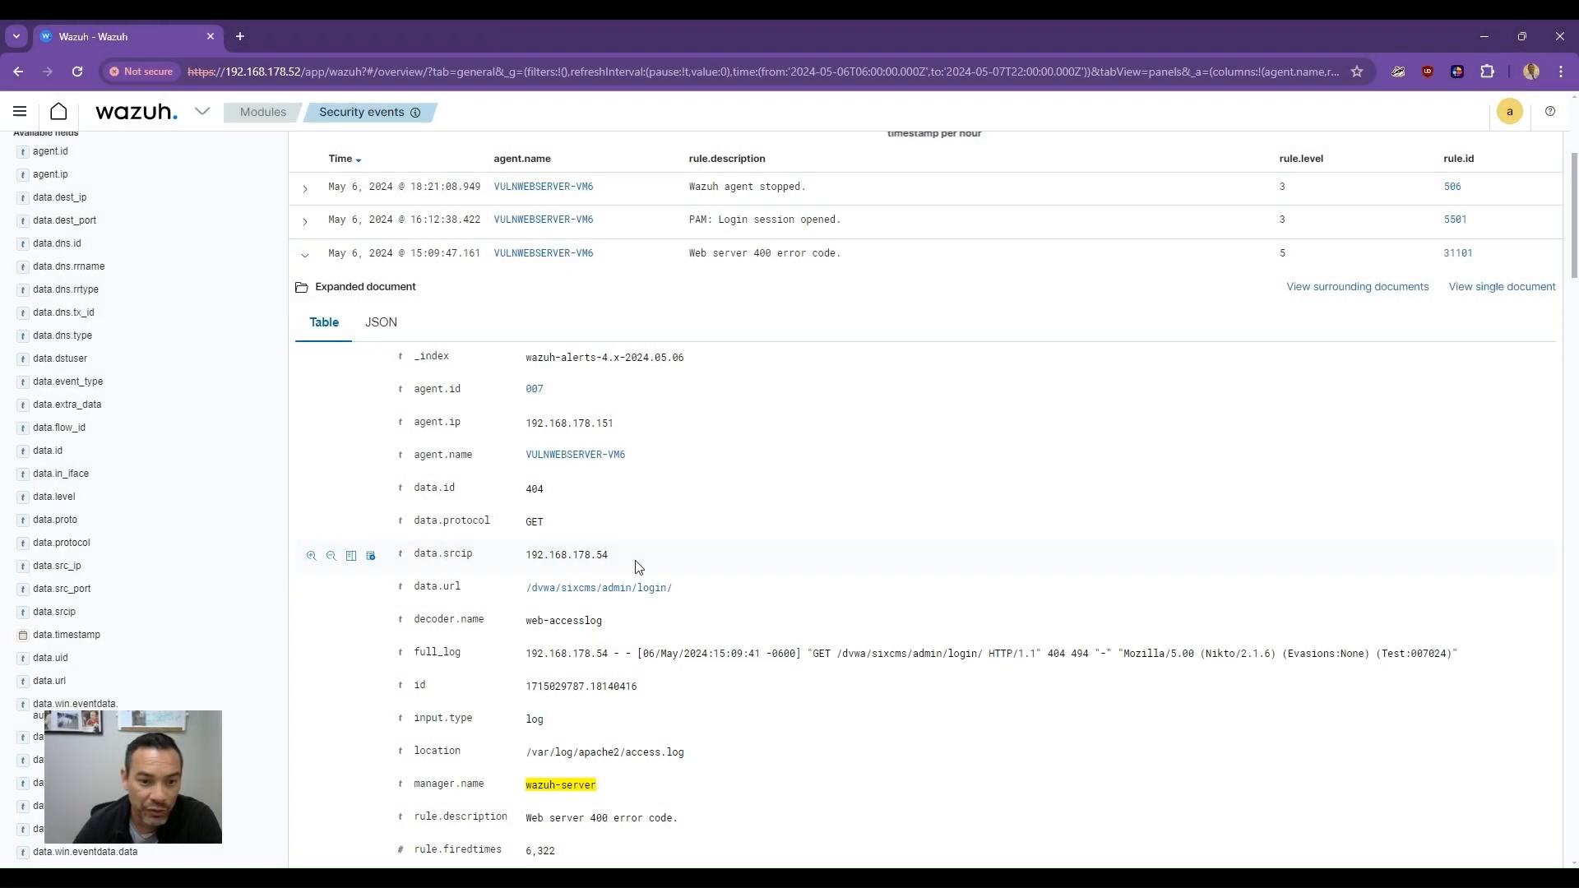
{"action": "left_click_drag", "start_coordinate": [623, 557], "coordinate": [527, 555]}
{"action": "left_click", "coordinate": [638, 567]}
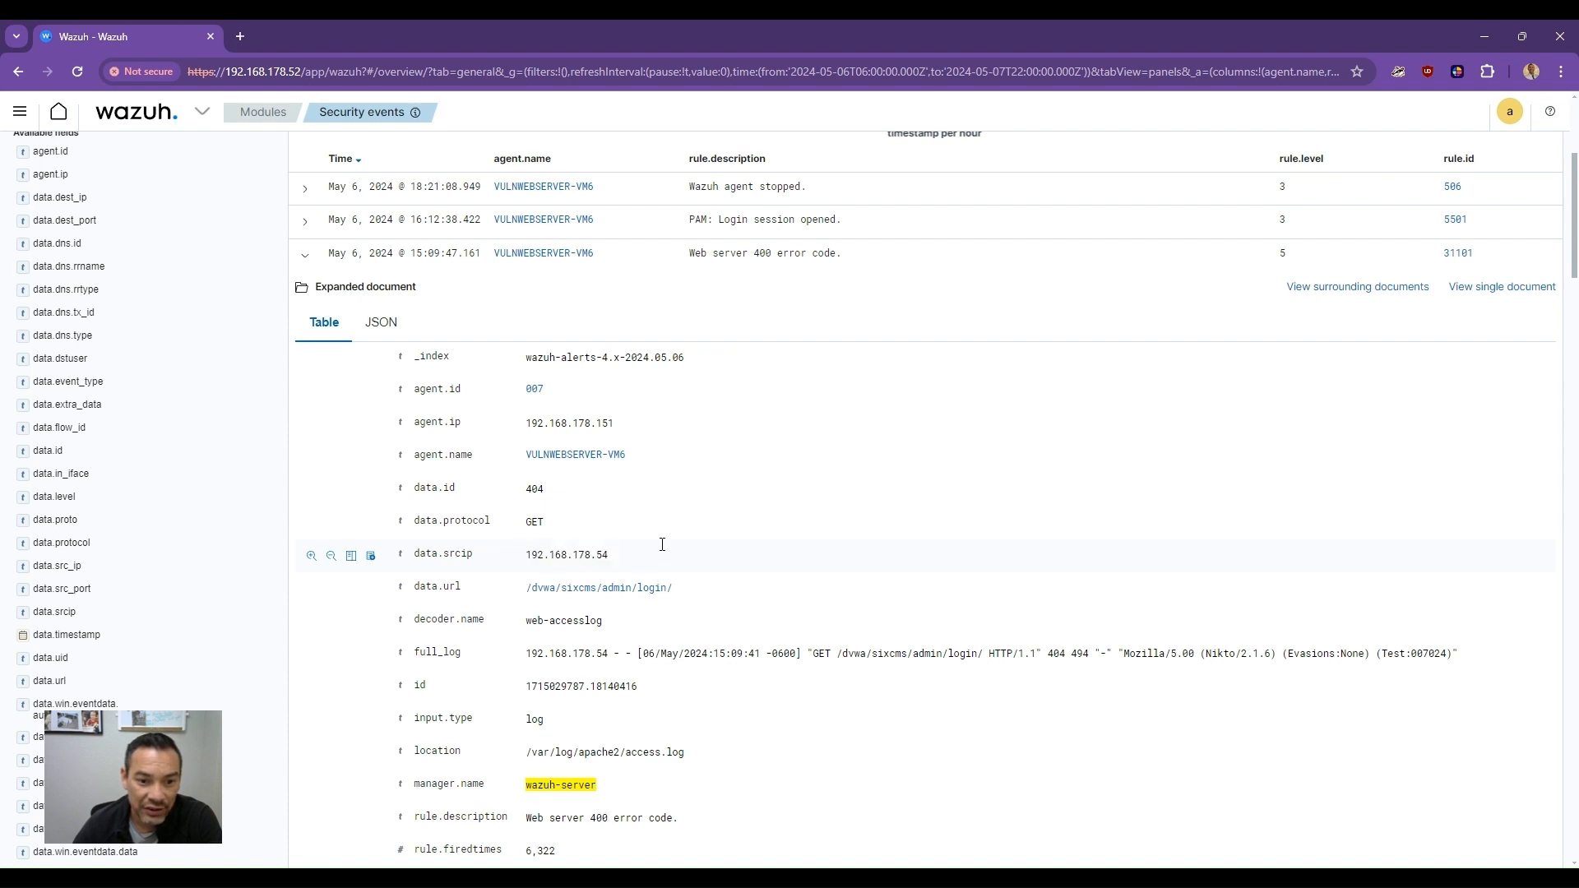
{"action": "left_click_drag", "start_coordinate": [642, 556], "coordinate": [426, 560]}
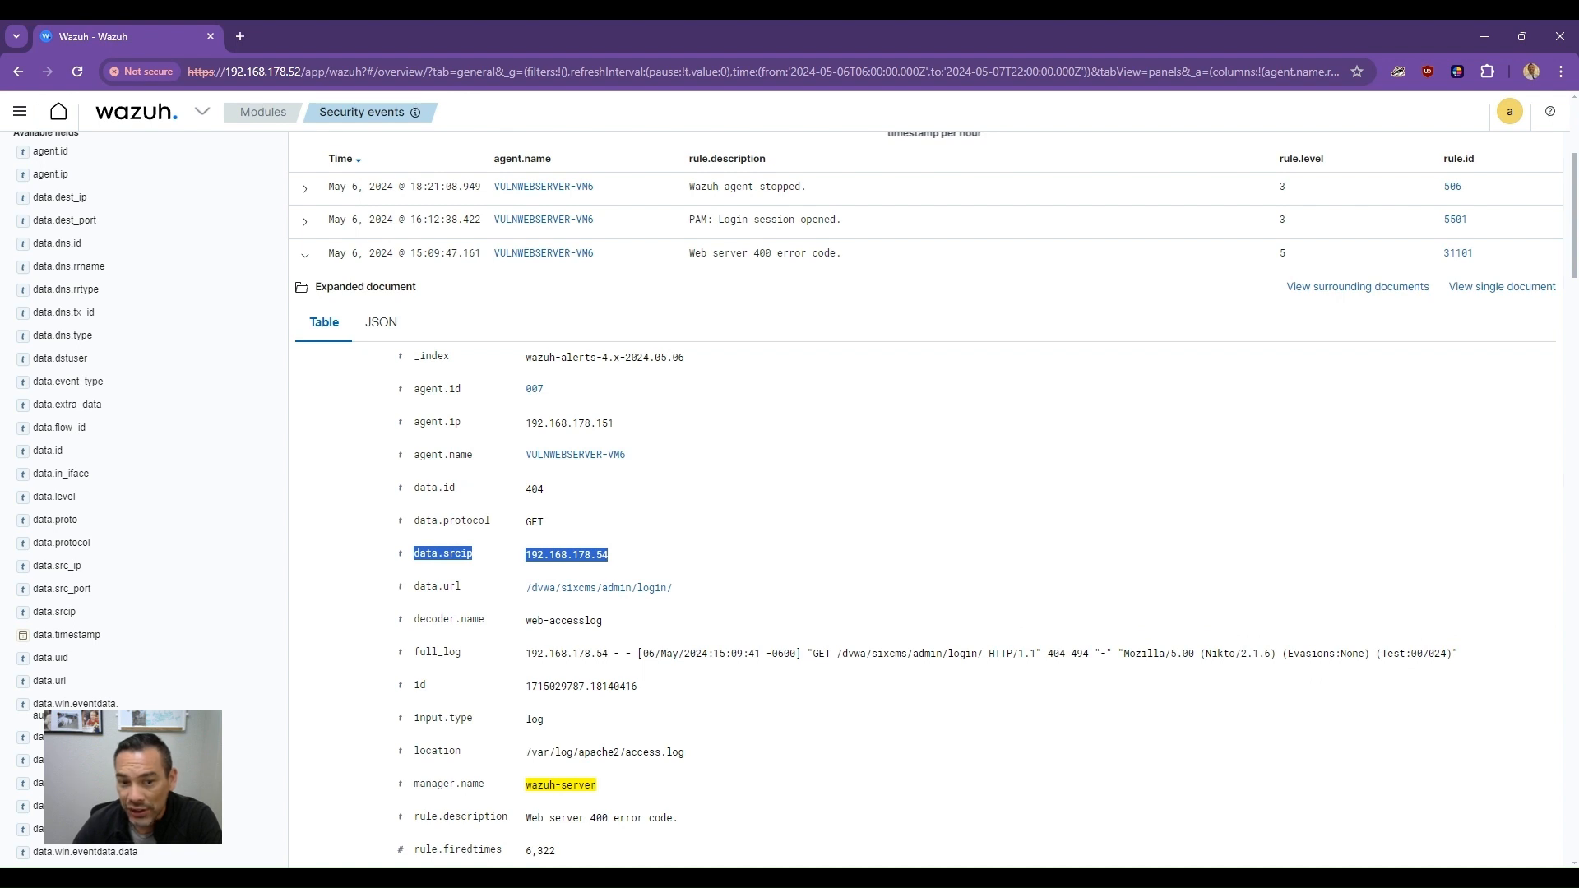
{"action": "left_click", "coordinate": [545, 521]}
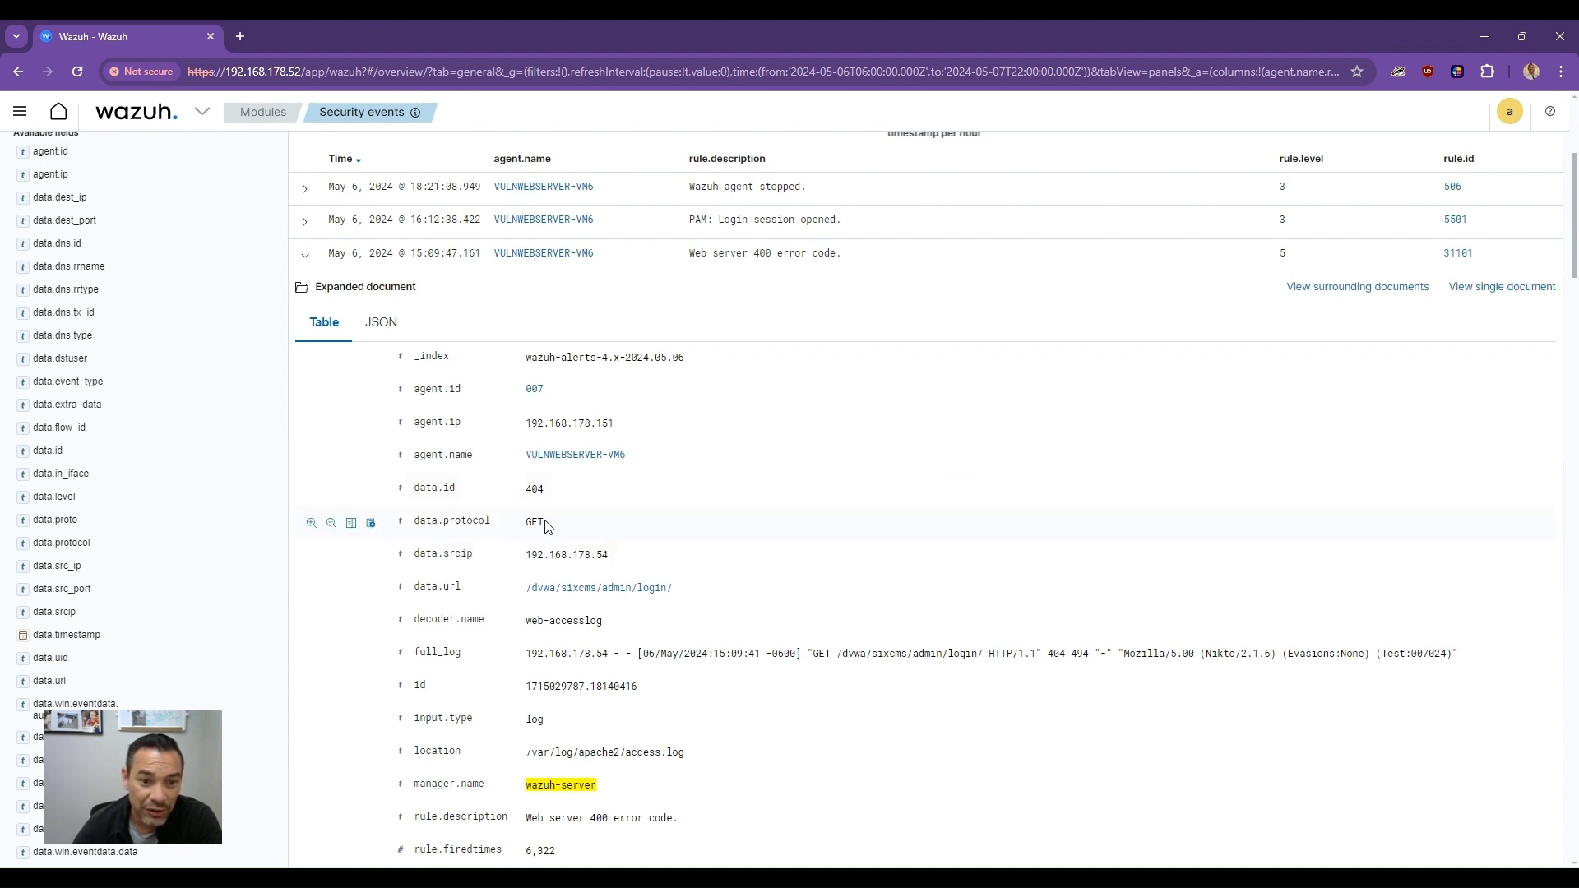
{"action": "left_click_drag", "start_coordinate": [544, 523], "coordinate": [434, 531]}
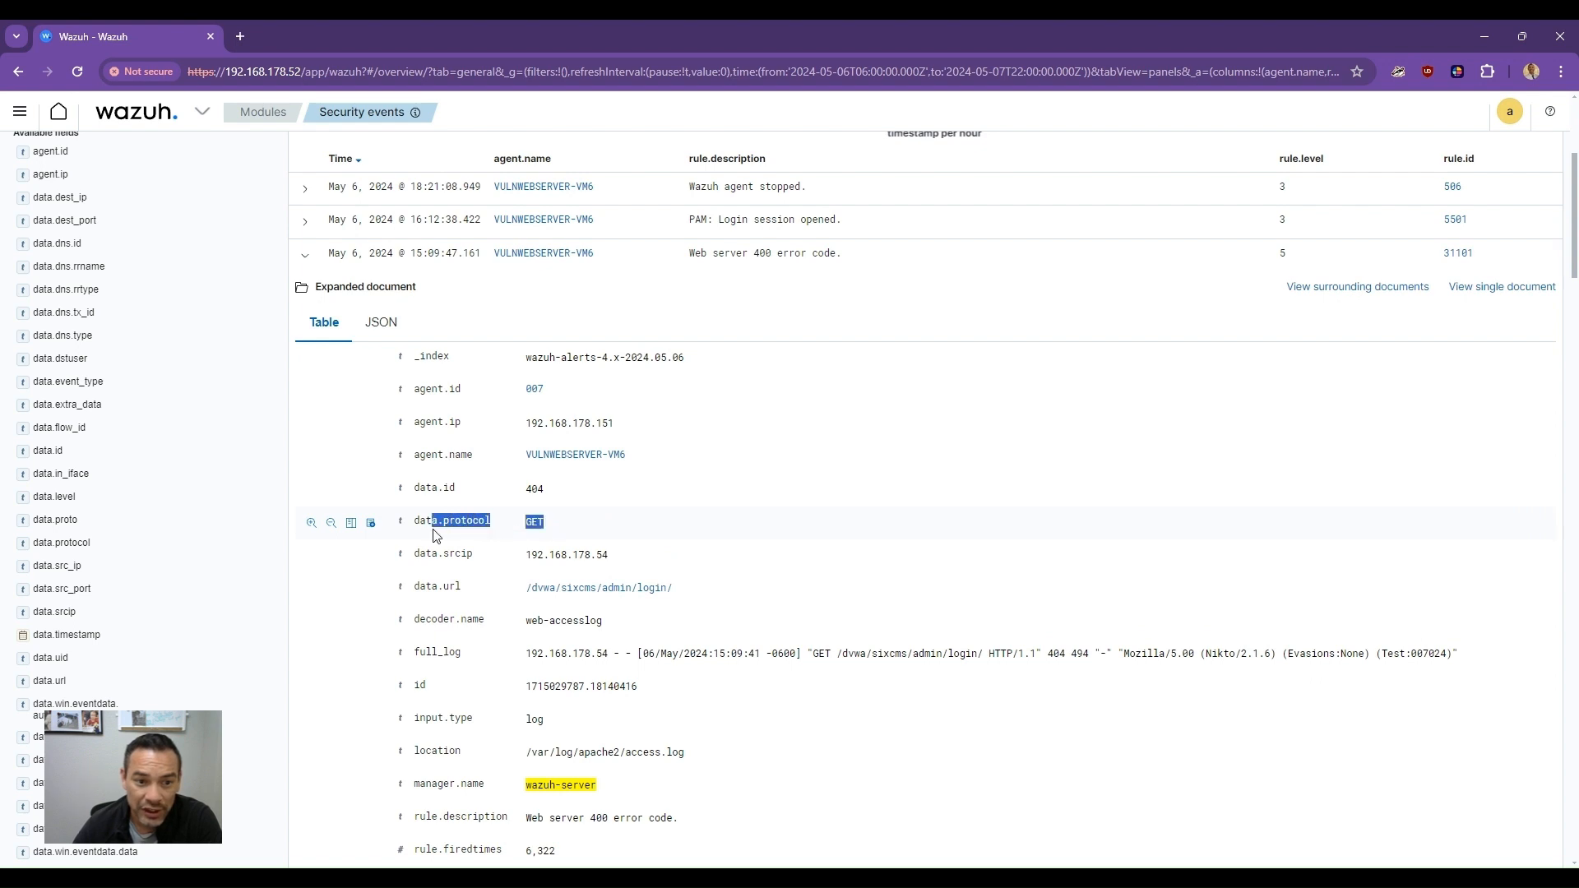
{"action": "left_click", "coordinate": [476, 526]}
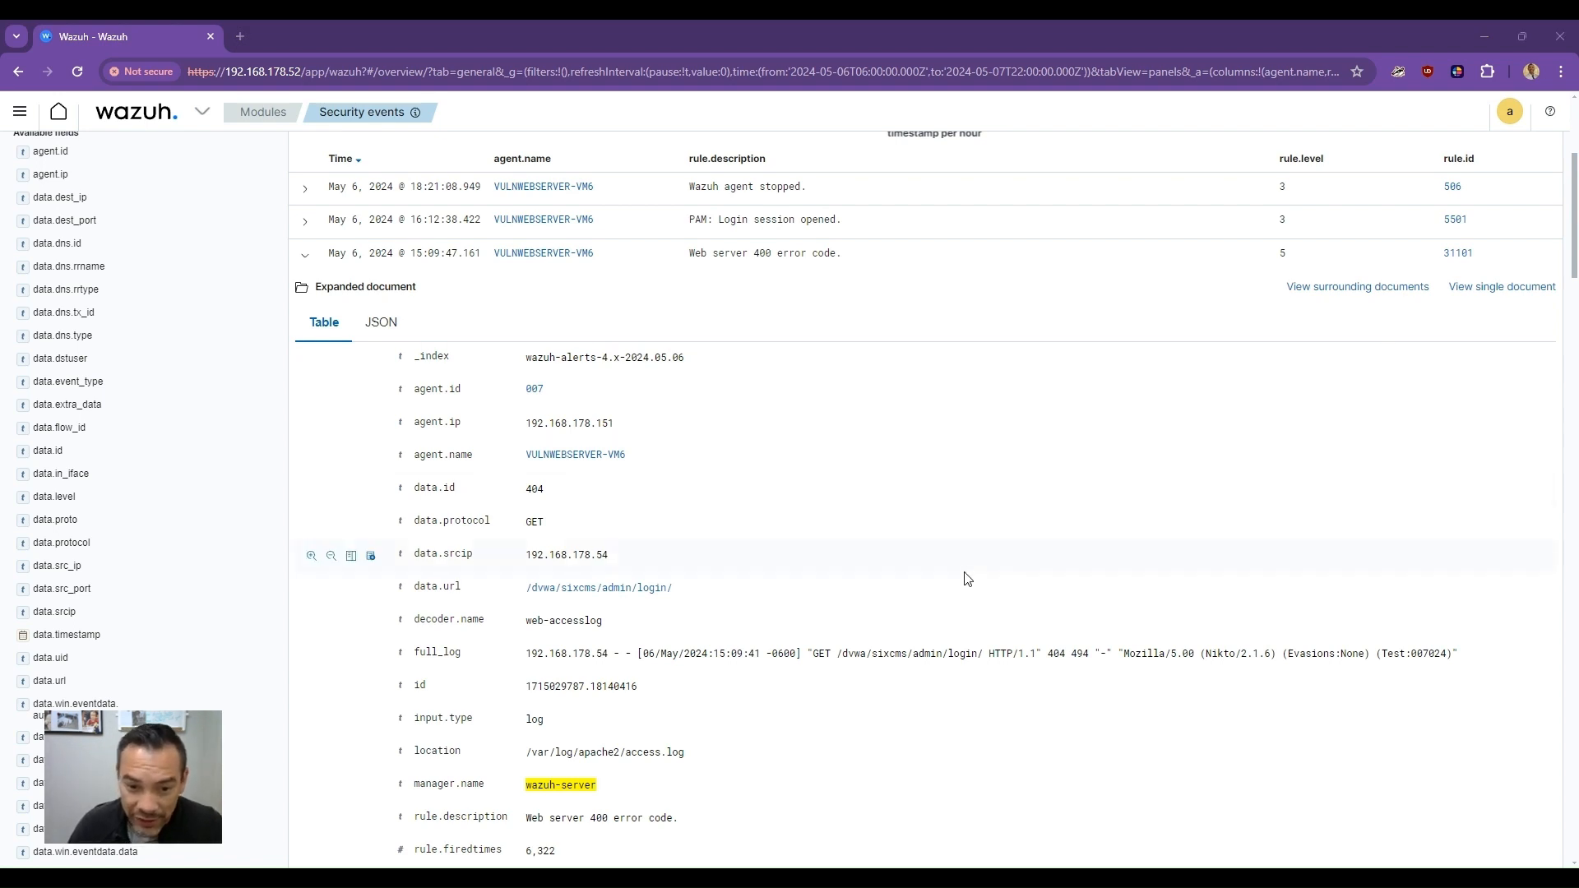
- Highlight the full_log request line of the expanded web server 400 event to inspect the Nikto request
{"action": "left_click_drag", "start_coordinate": [526, 656], "coordinate": [1027, 658]}
{"action": "left_click", "coordinate": [903, 649]}
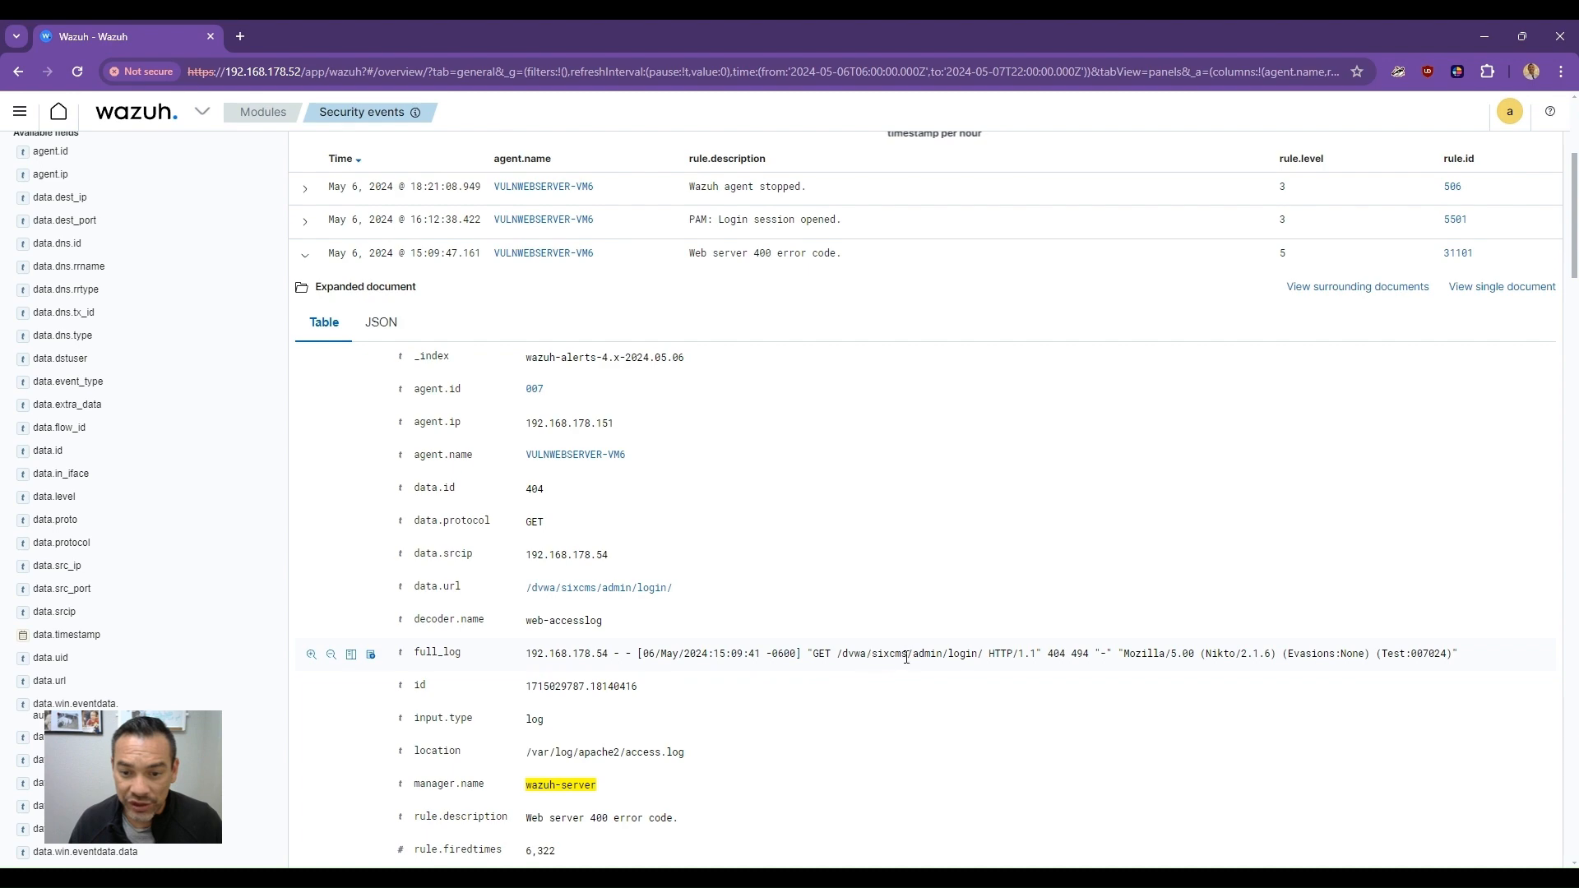
{"action": "left_click_drag", "start_coordinate": [916, 655], "coordinate": [978, 659]}
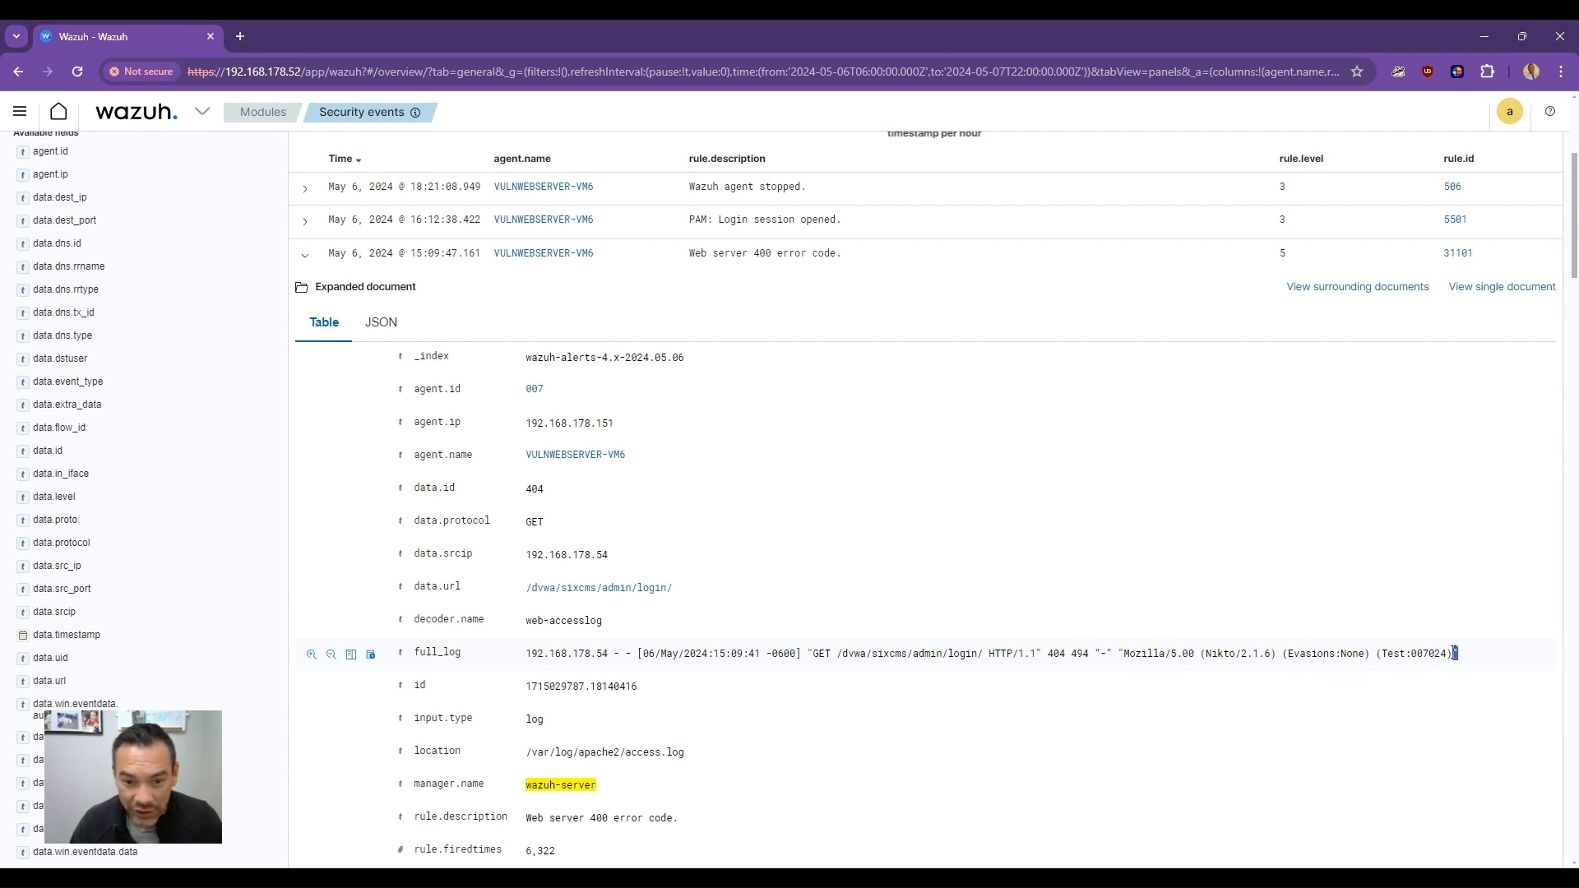
{"action": "left_click_drag", "start_coordinate": [1454, 653], "coordinate": [550, 648]}
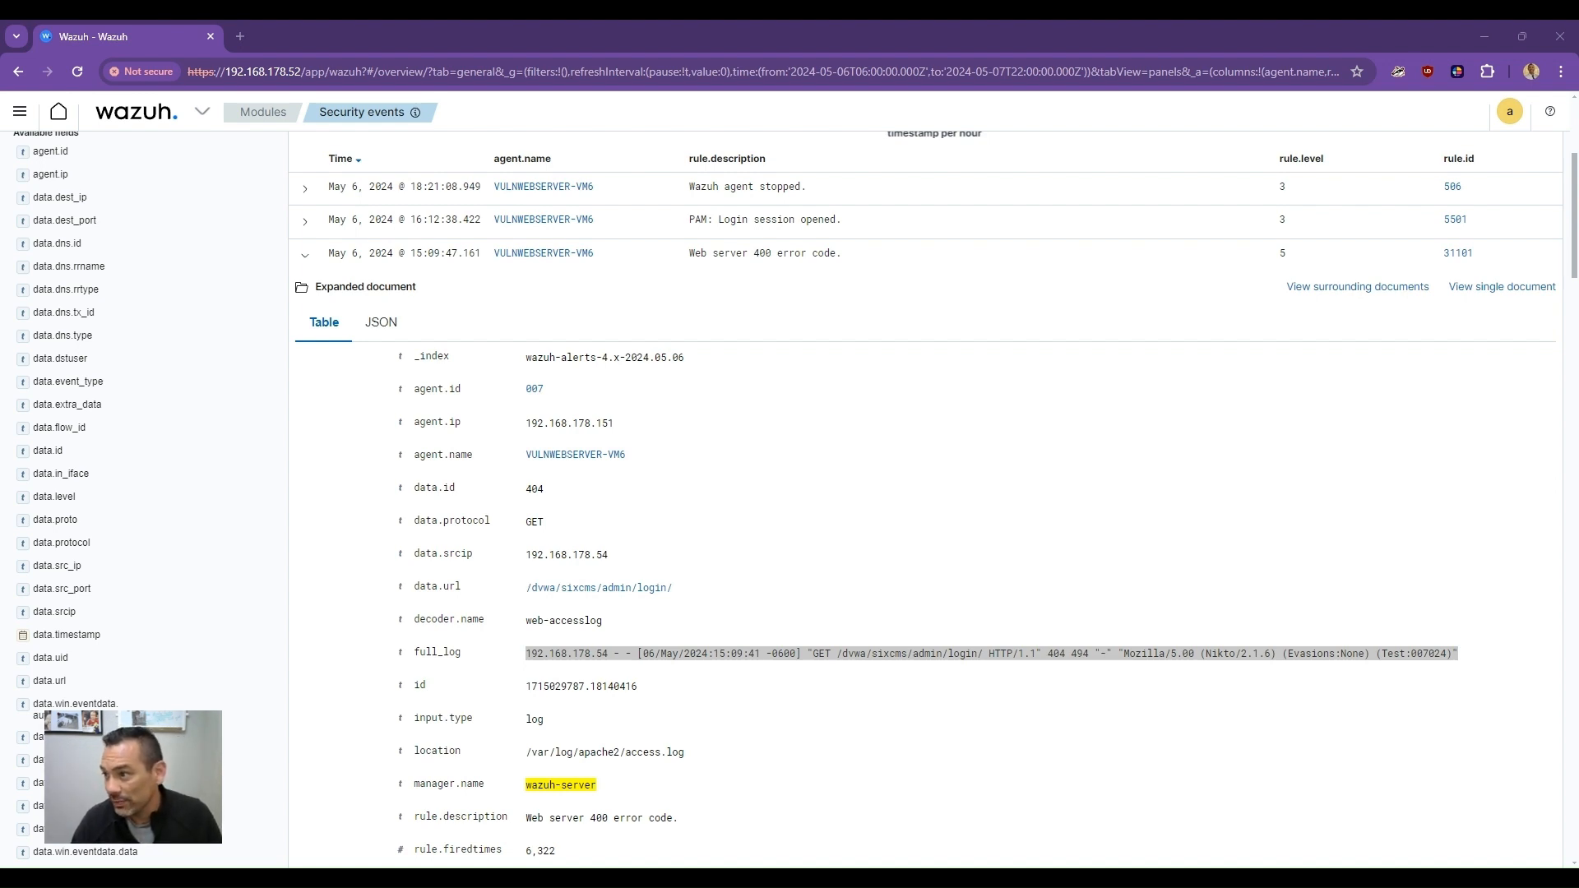
{"action": "key", "text": "alt+Tab"}
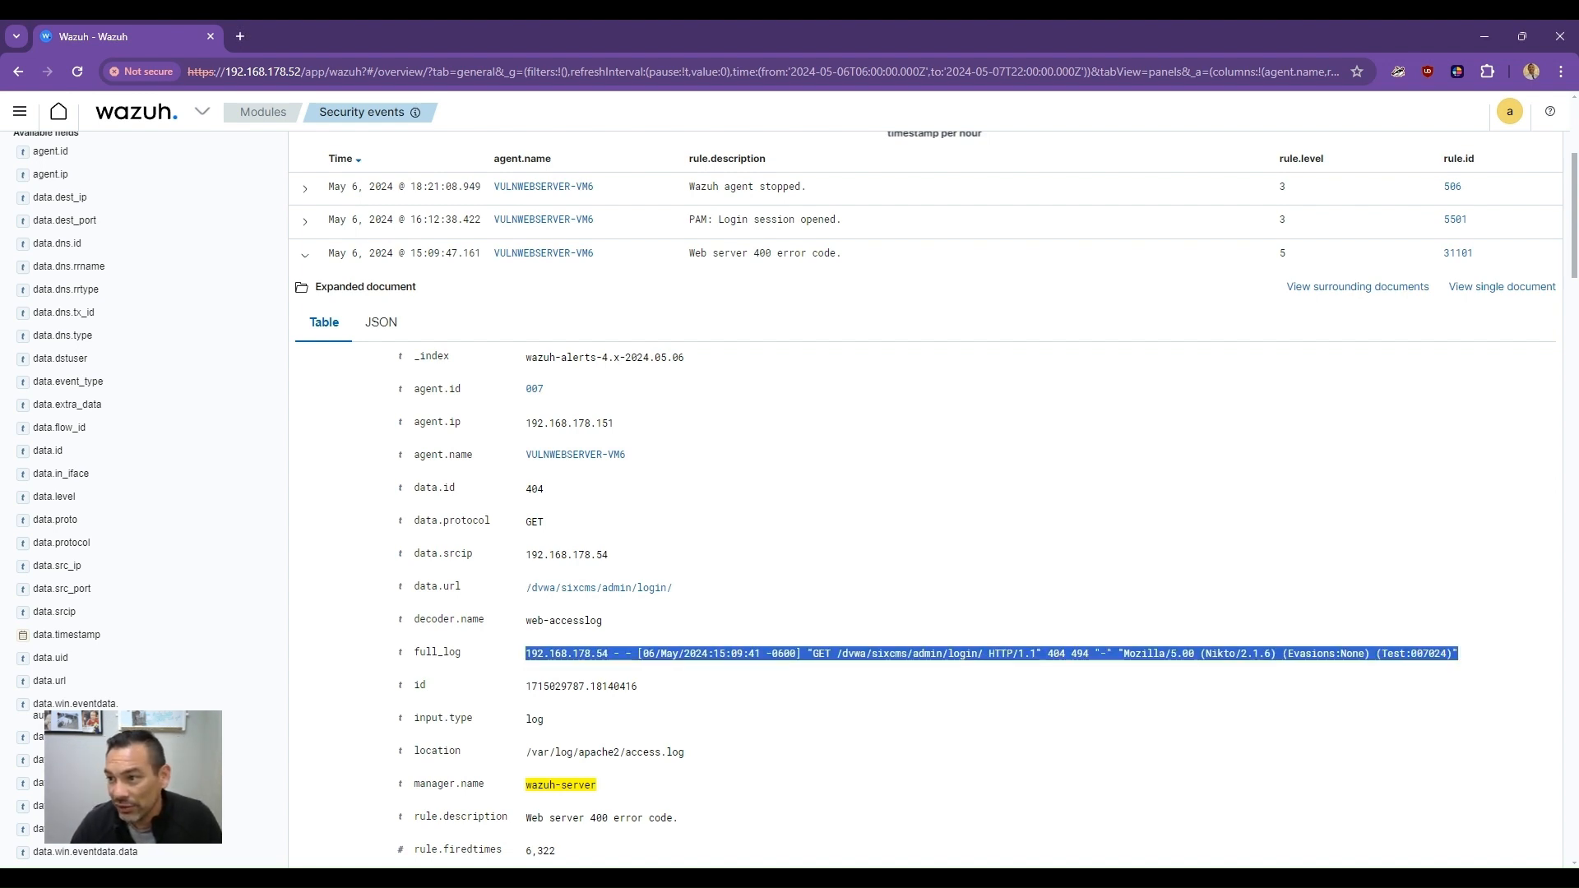
{"action": "key", "text": "alt+Tab"}
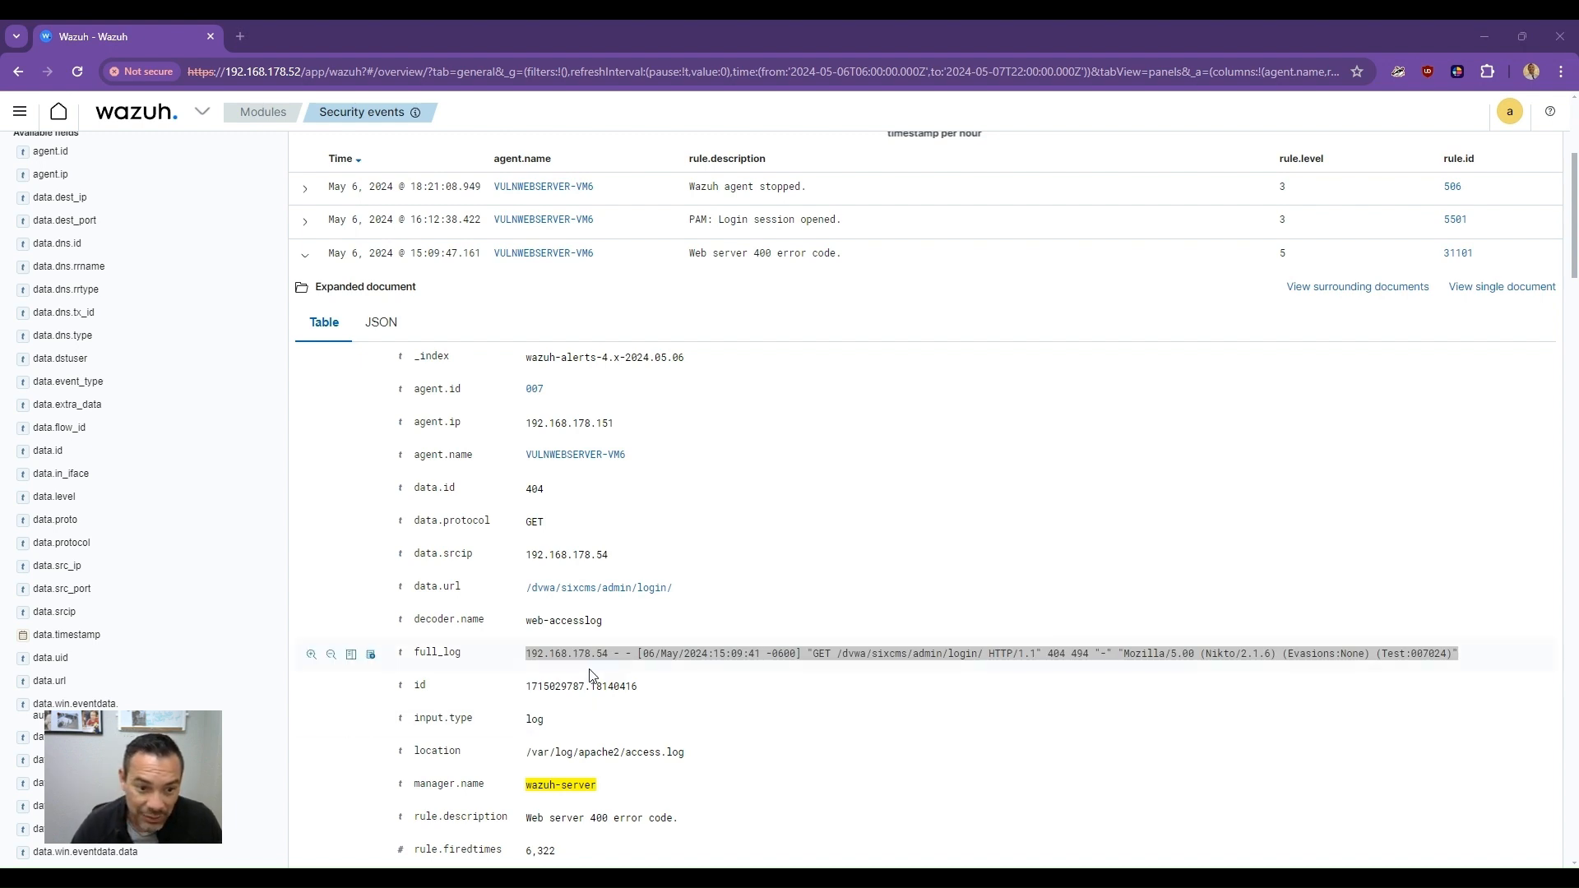
- Scroll to the next web server 400 event and highlight its full_log entry
{"action": "scroll", "coordinate": [513, 655], "scroll_direction": "down", "scroll_amount": 5}
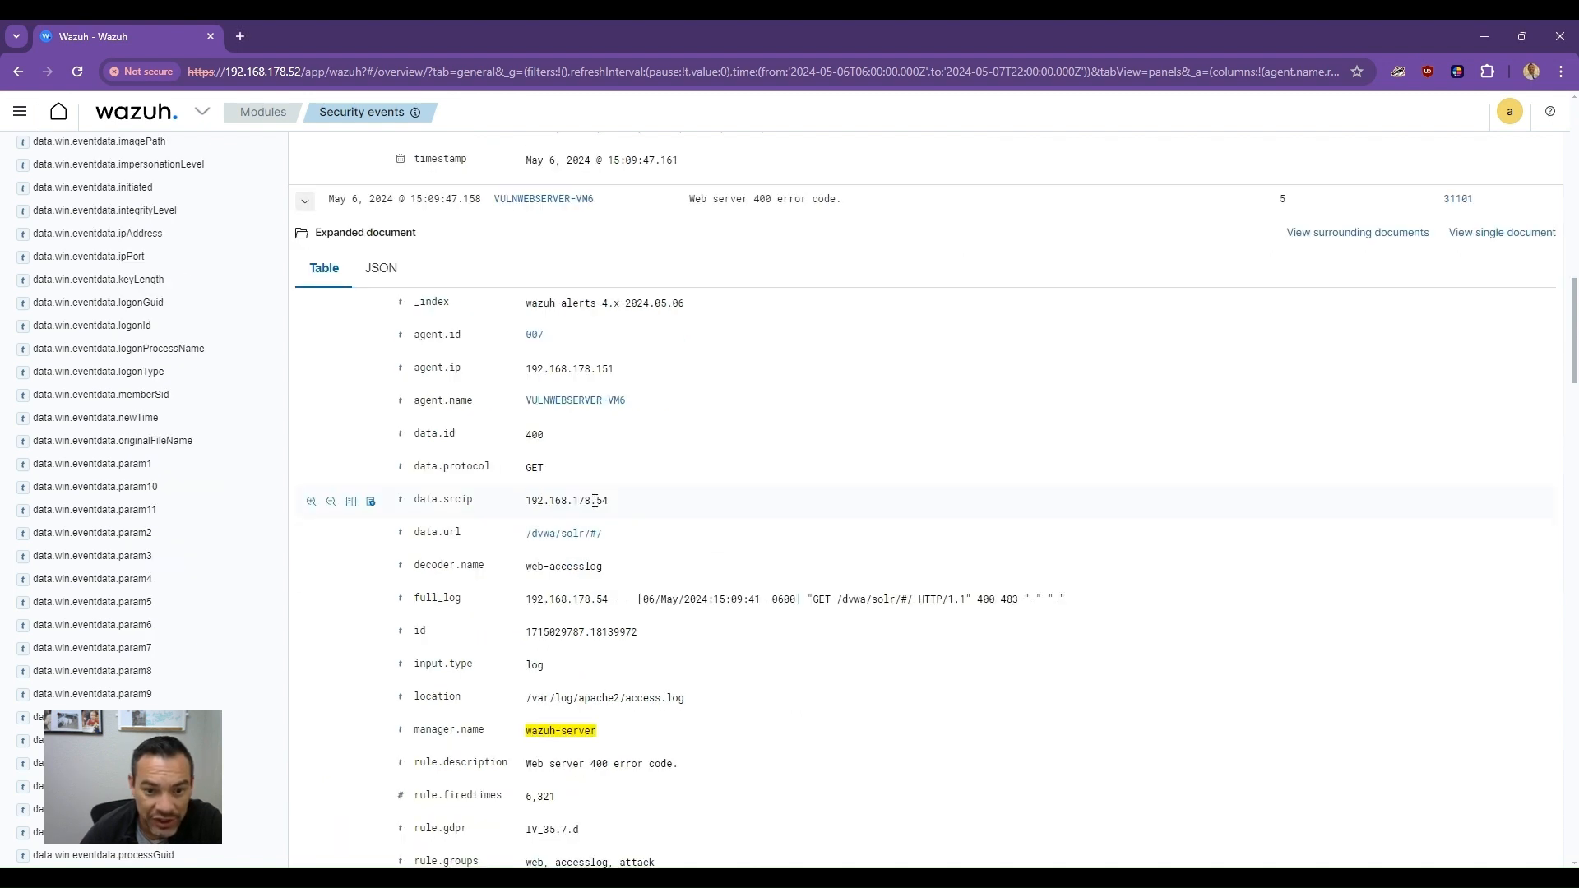
{"action": "scroll", "coordinate": [658, 617], "scroll_direction": "down", "scroll_amount": 1}
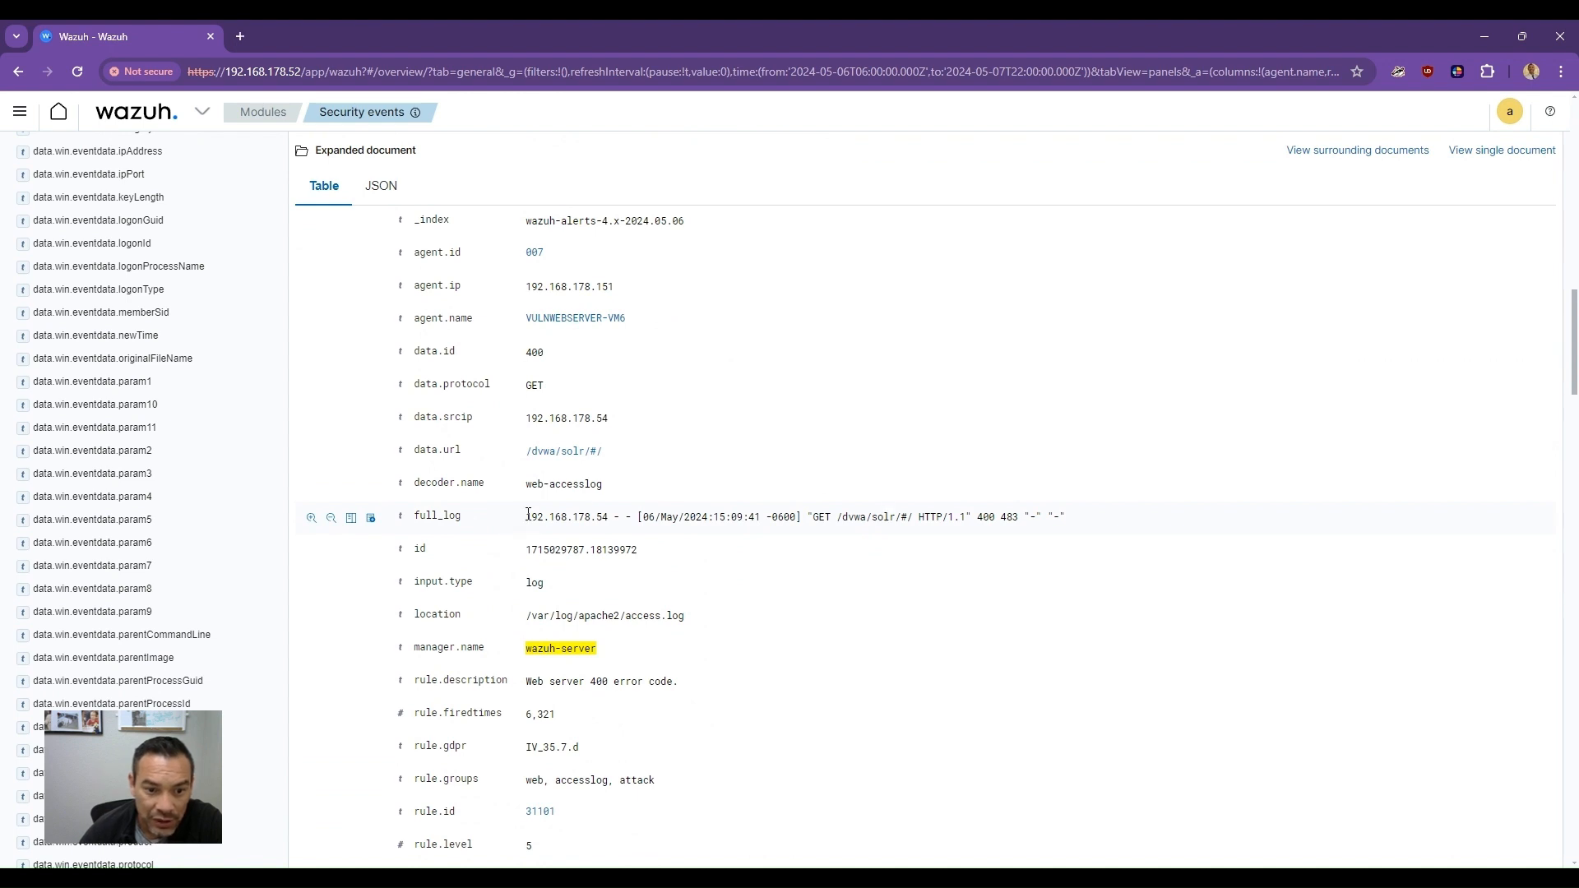
{"action": "left_click_drag", "start_coordinate": [523, 517], "coordinate": [995, 516]}
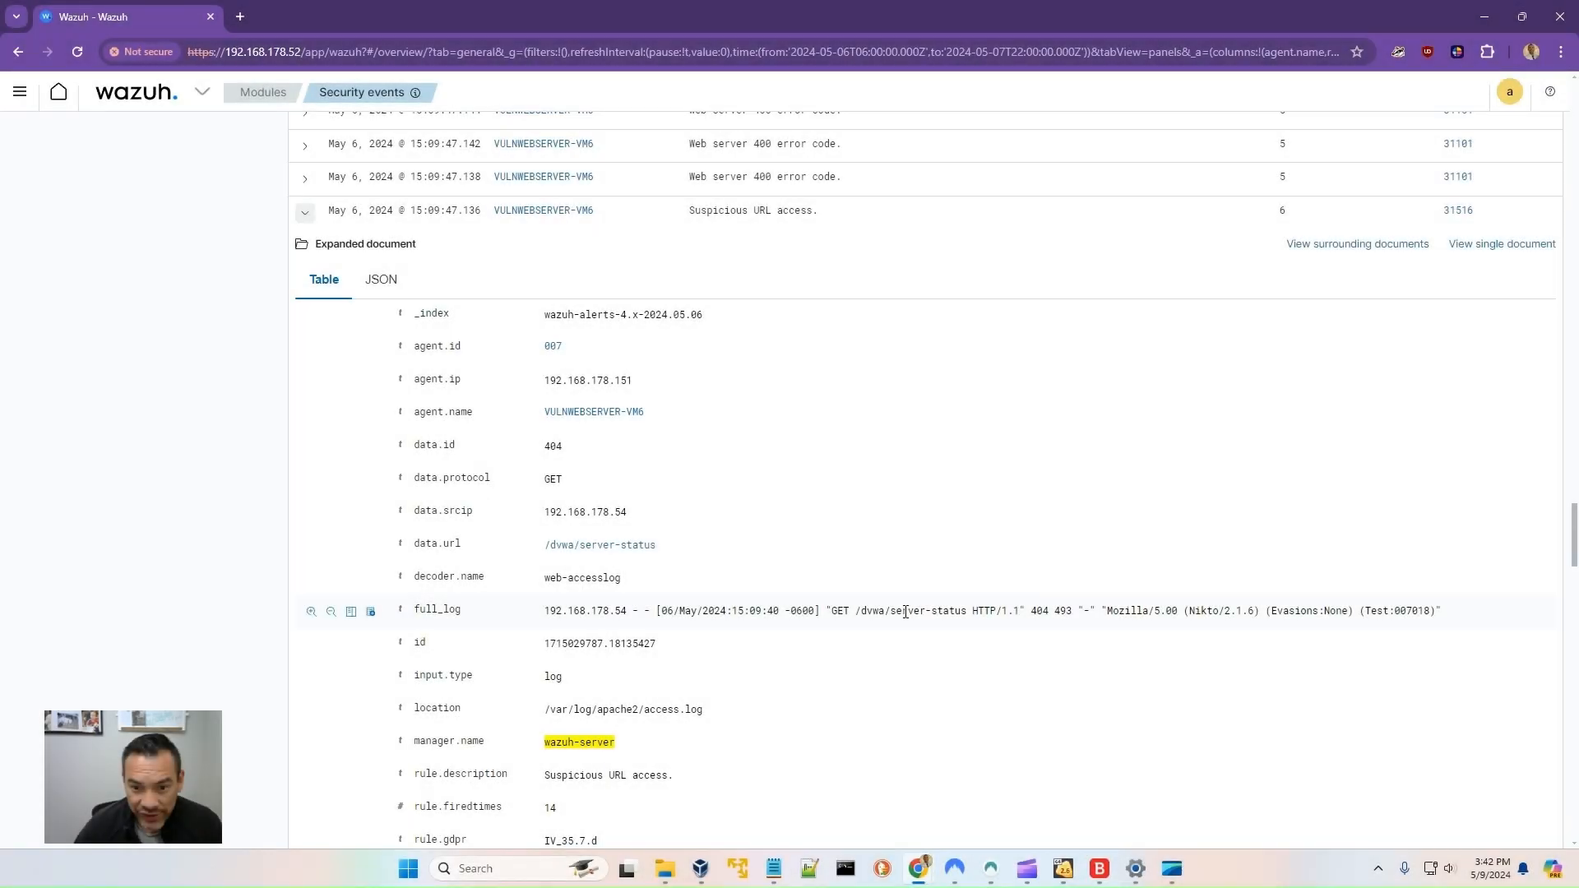
- Examine the request paths in the Suspicious URL access event's full_log and the multiple-400-errors event's previous_output
{"action": "left_click_drag", "start_coordinate": [895, 611], "coordinate": [968, 613]}
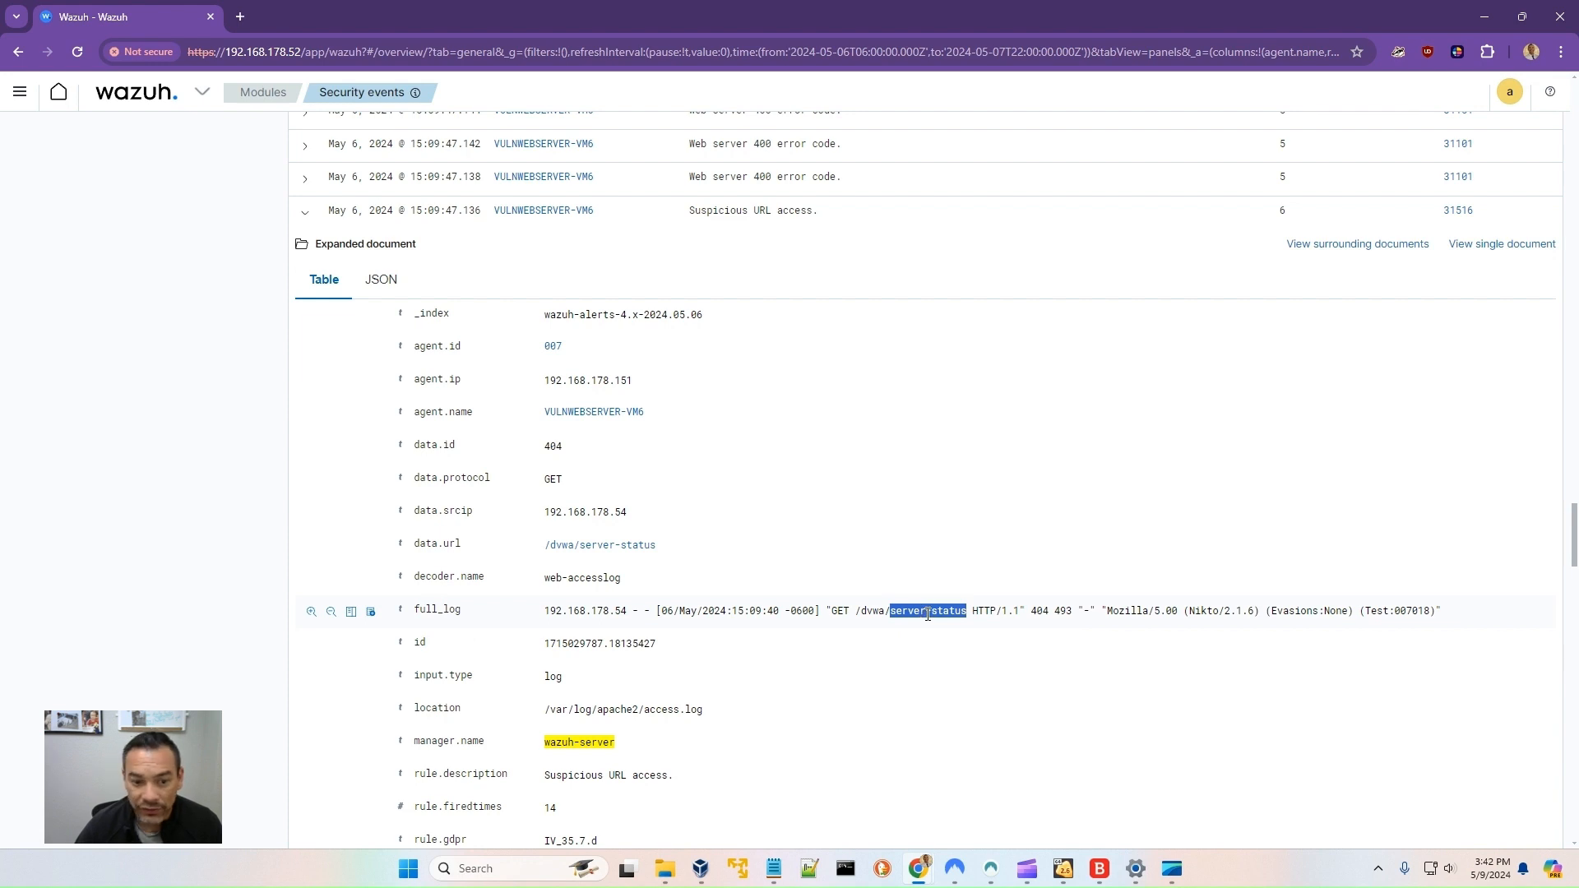
{"action": "scroll", "coordinate": [923, 612], "scroll_direction": "down", "scroll_amount": 4}
{"action": "scroll", "coordinate": [921, 628], "scroll_direction": "up", "scroll_amount": 3}
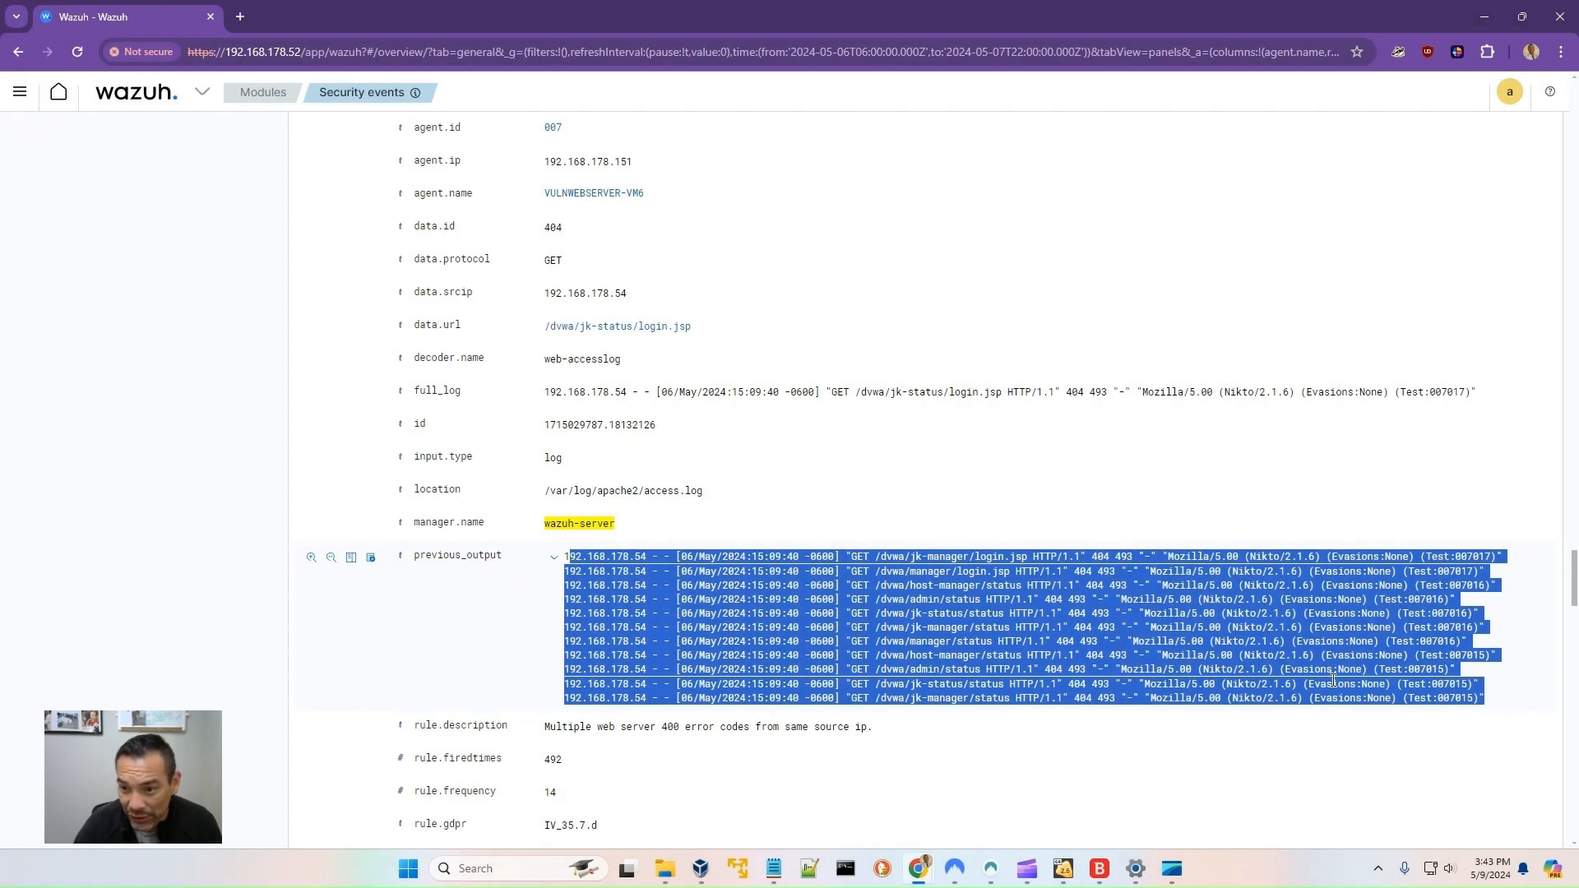
{"action": "left_click", "coordinate": [1042, 625]}
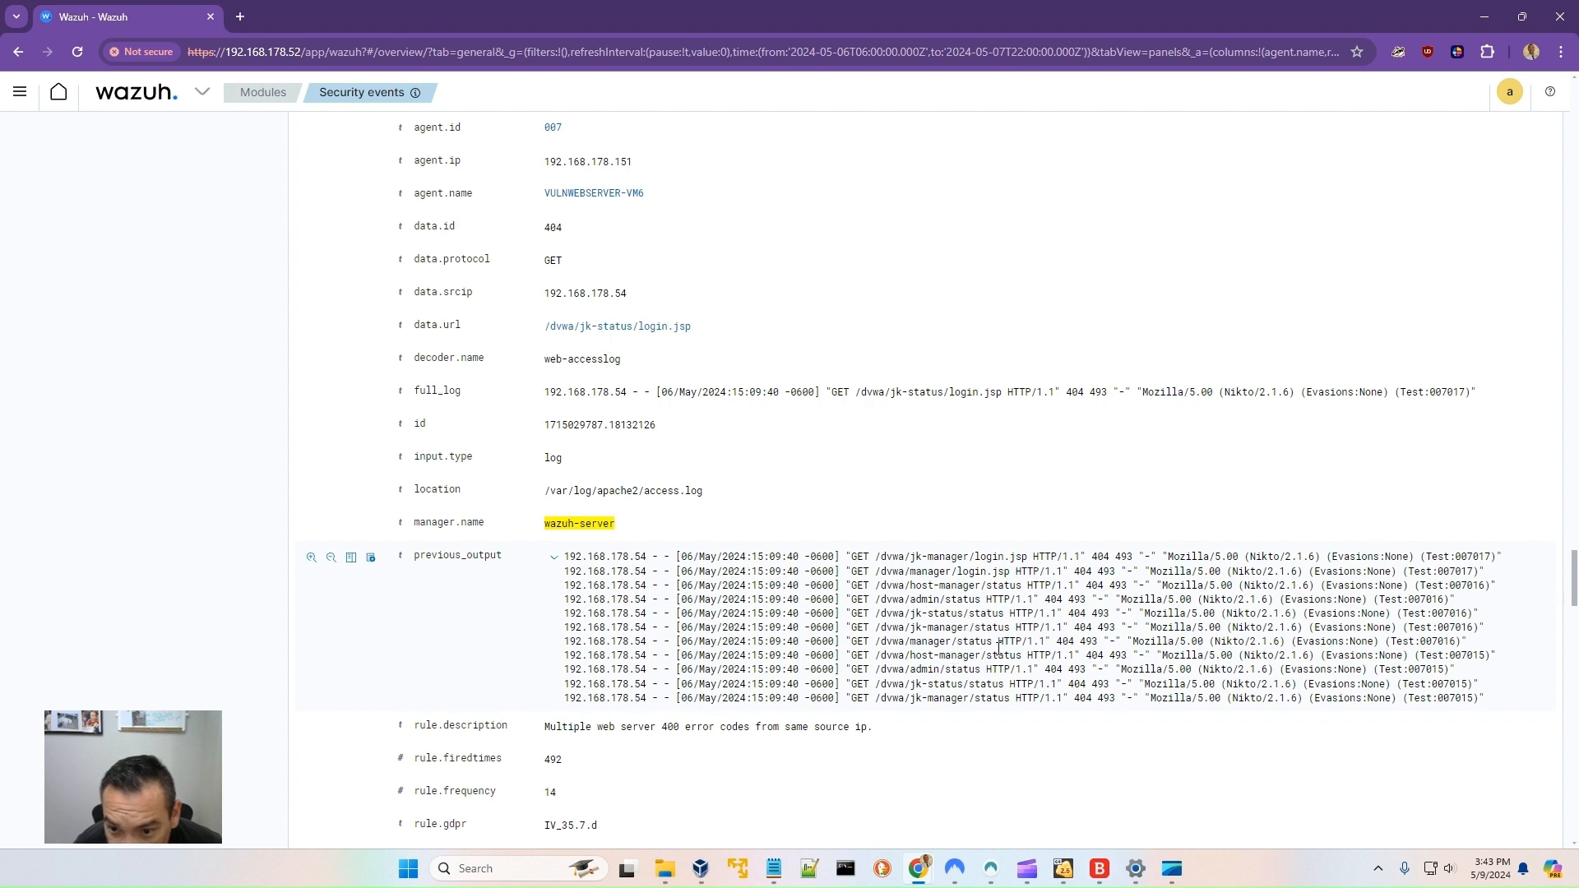
- Highlight the rule.mitre.technique value of the 'Multiple web server 400 error codes' event and recheck its previous_output
{"action": "scroll", "coordinate": [957, 629], "scroll_direction": "down", "scroll_amount": 1}
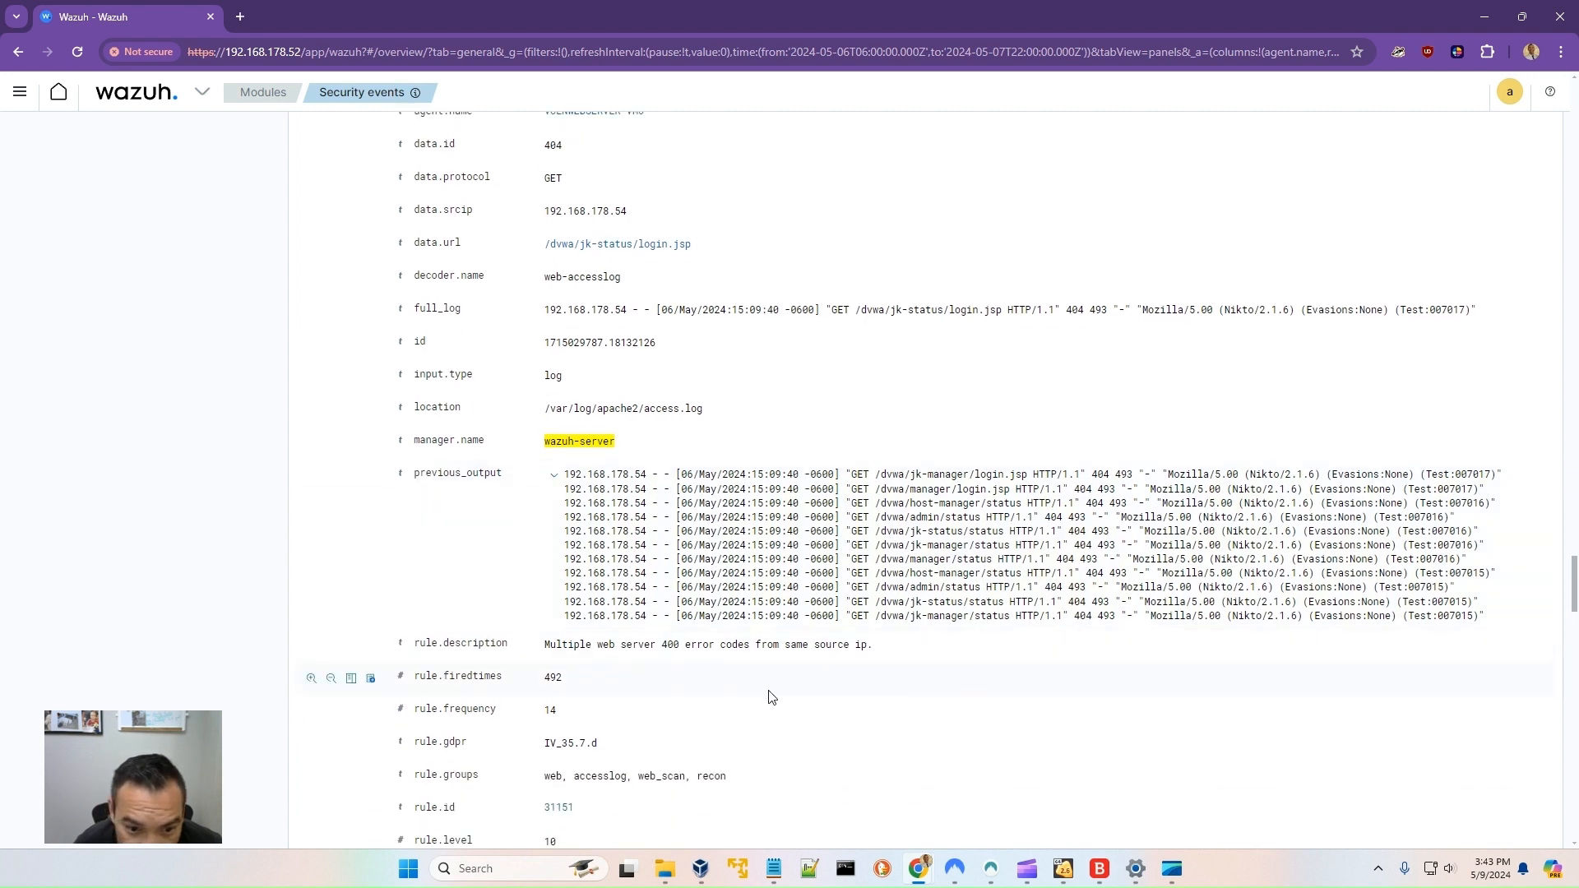
{"action": "scroll", "coordinate": [770, 698], "scroll_direction": "down", "scroll_amount": 4}
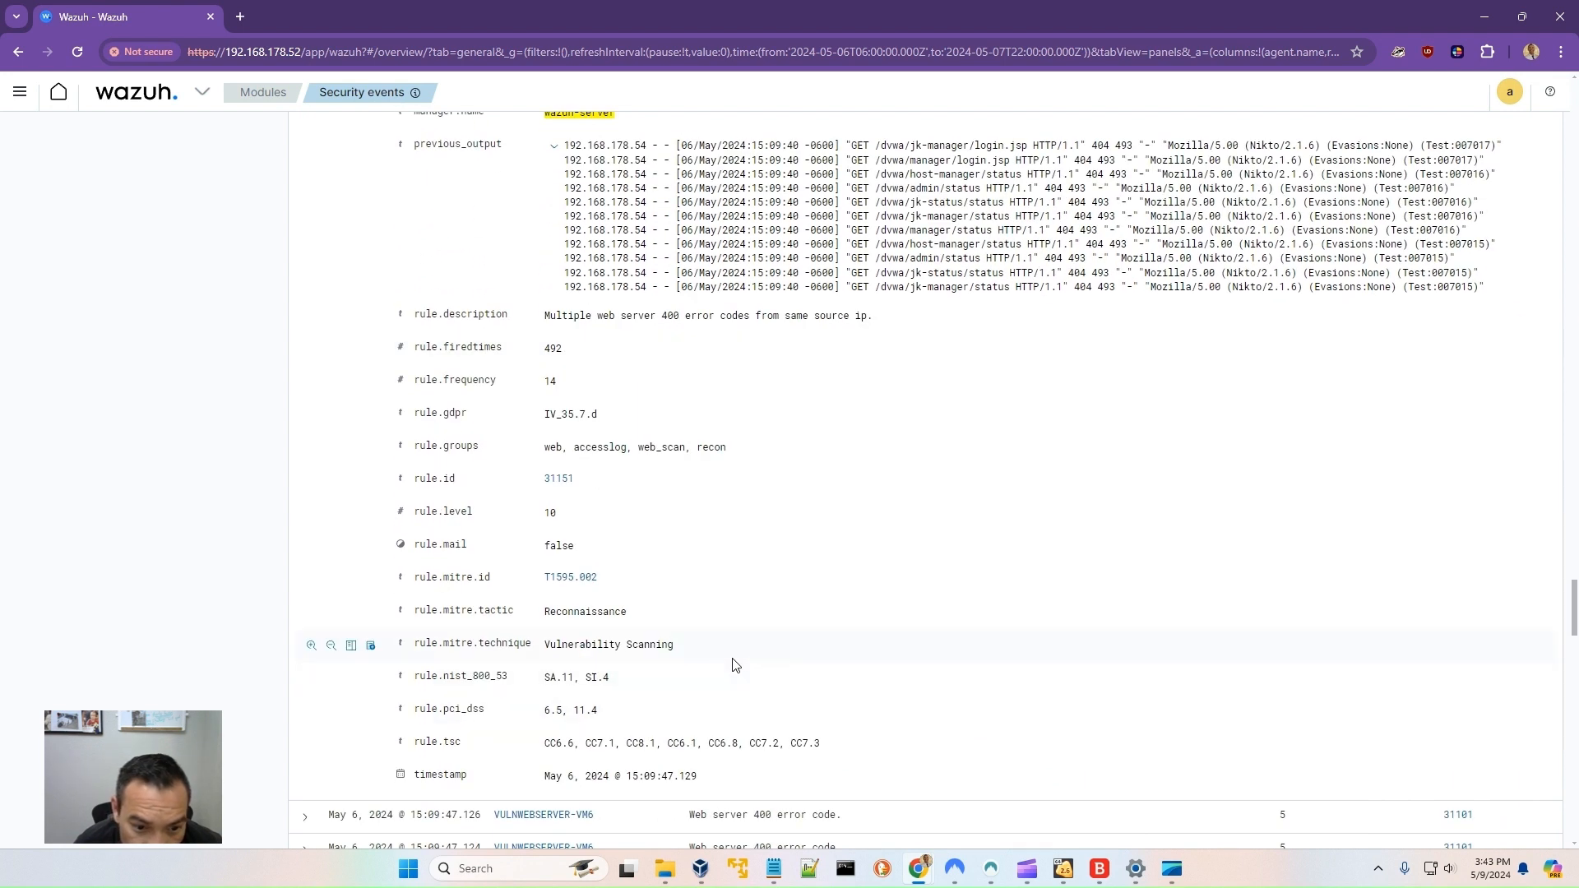
{"action": "left_click_drag", "start_coordinate": [680, 644], "coordinate": [521, 645]}
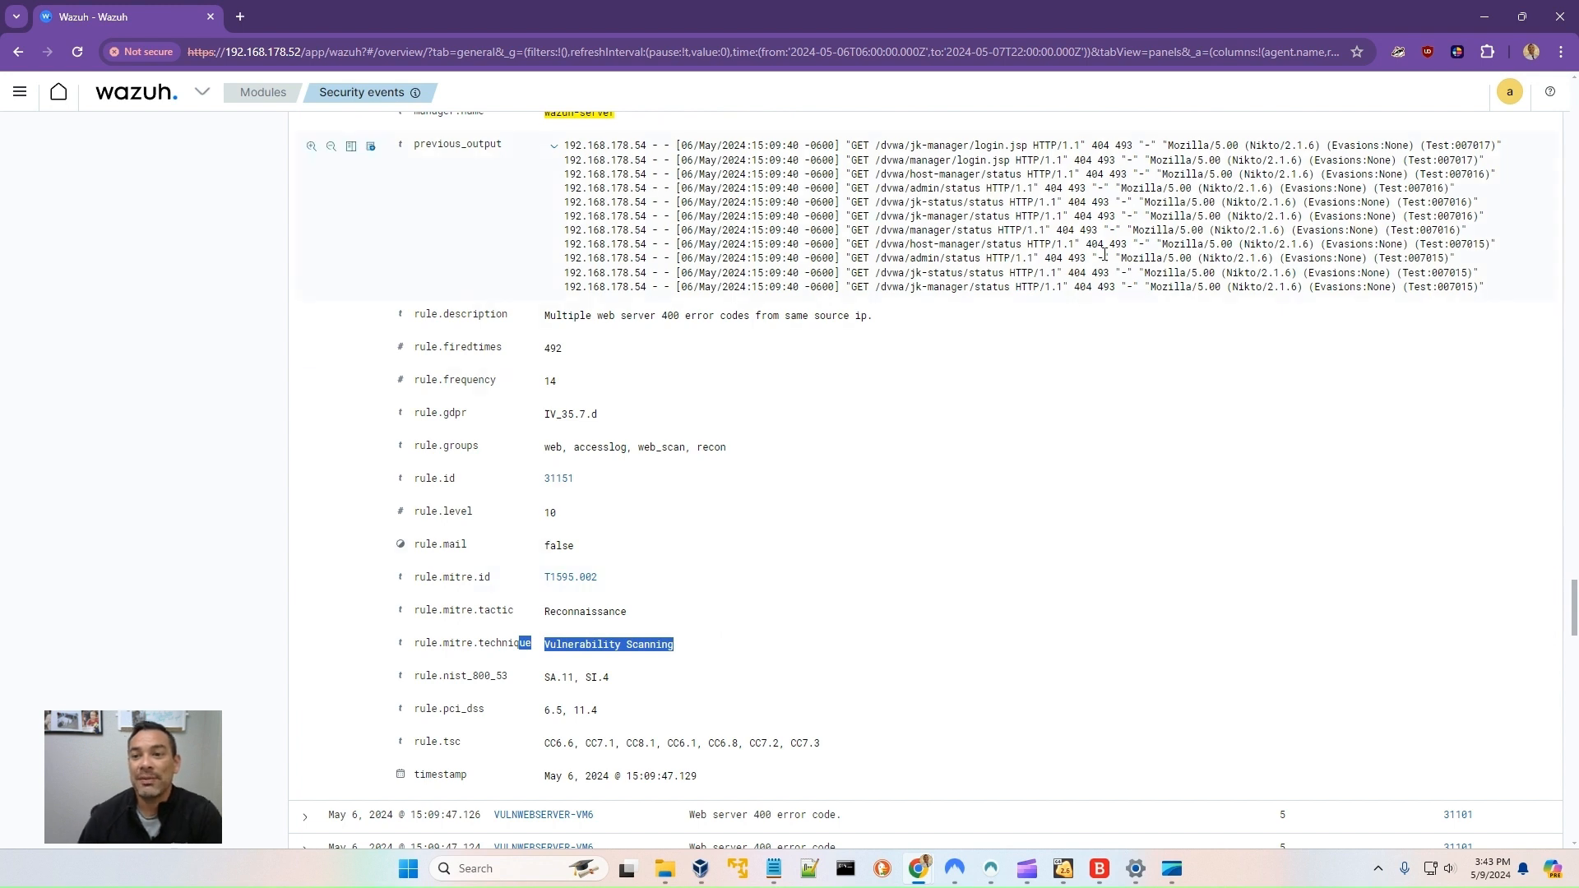
{"action": "scroll", "coordinate": [1104, 255], "scroll_direction": "up", "scroll_amount": 1}
{"action": "left_click_drag", "start_coordinate": [1028, 228], "coordinate": [1041, 229]}
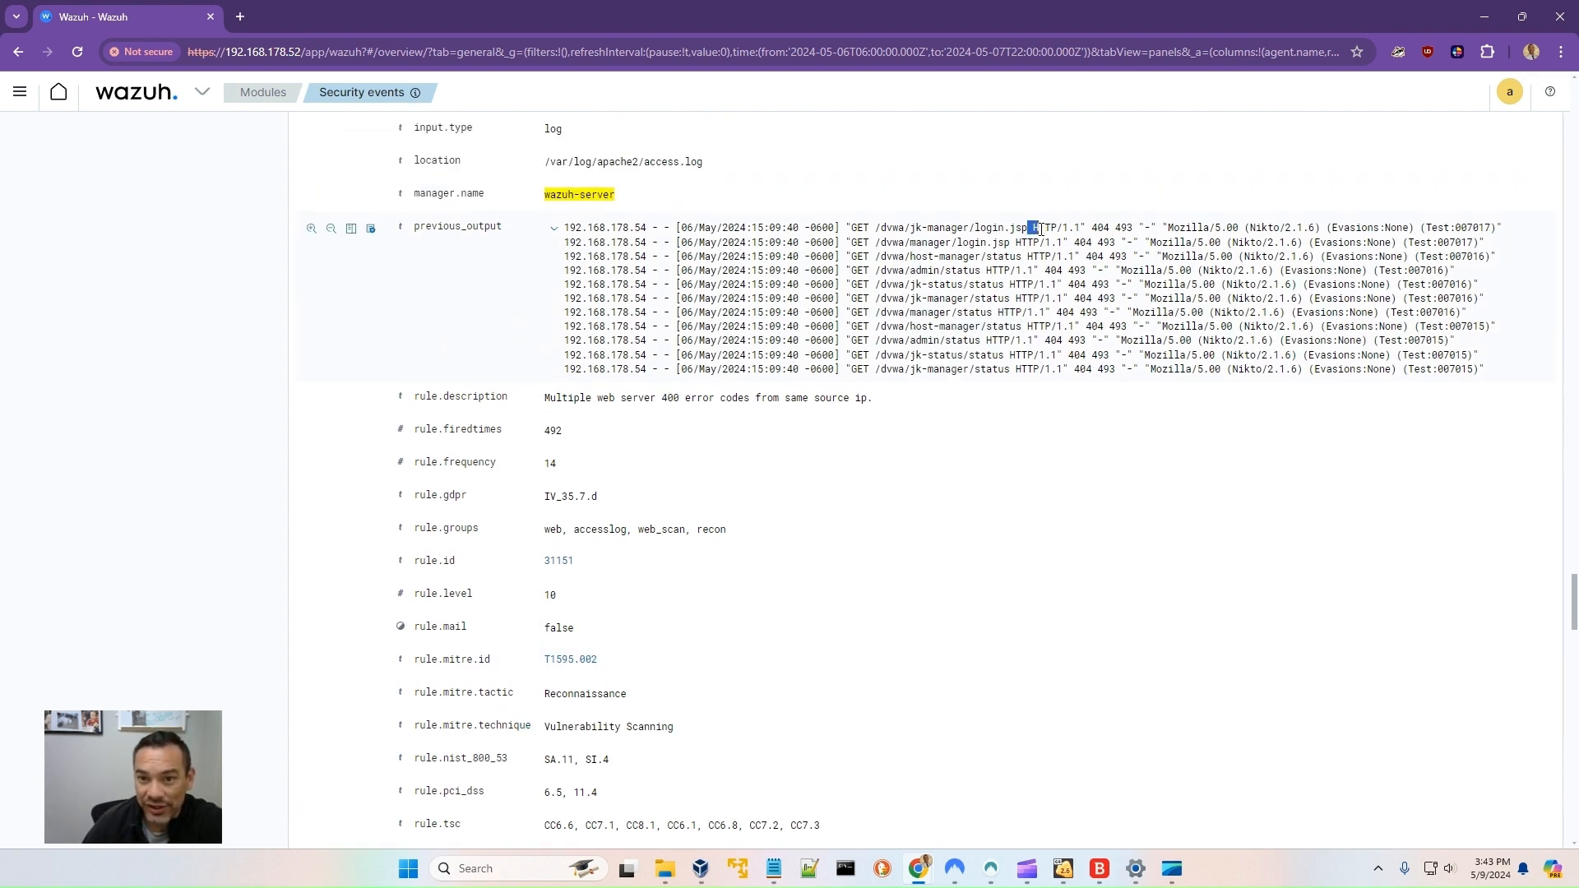
- Review the fields of the expanded 'Common web attack.' event, including its URL, log and MITRE details
{"action": "scroll", "coordinate": [960, 519], "scroll_direction": "down", "scroll_amount": 10}
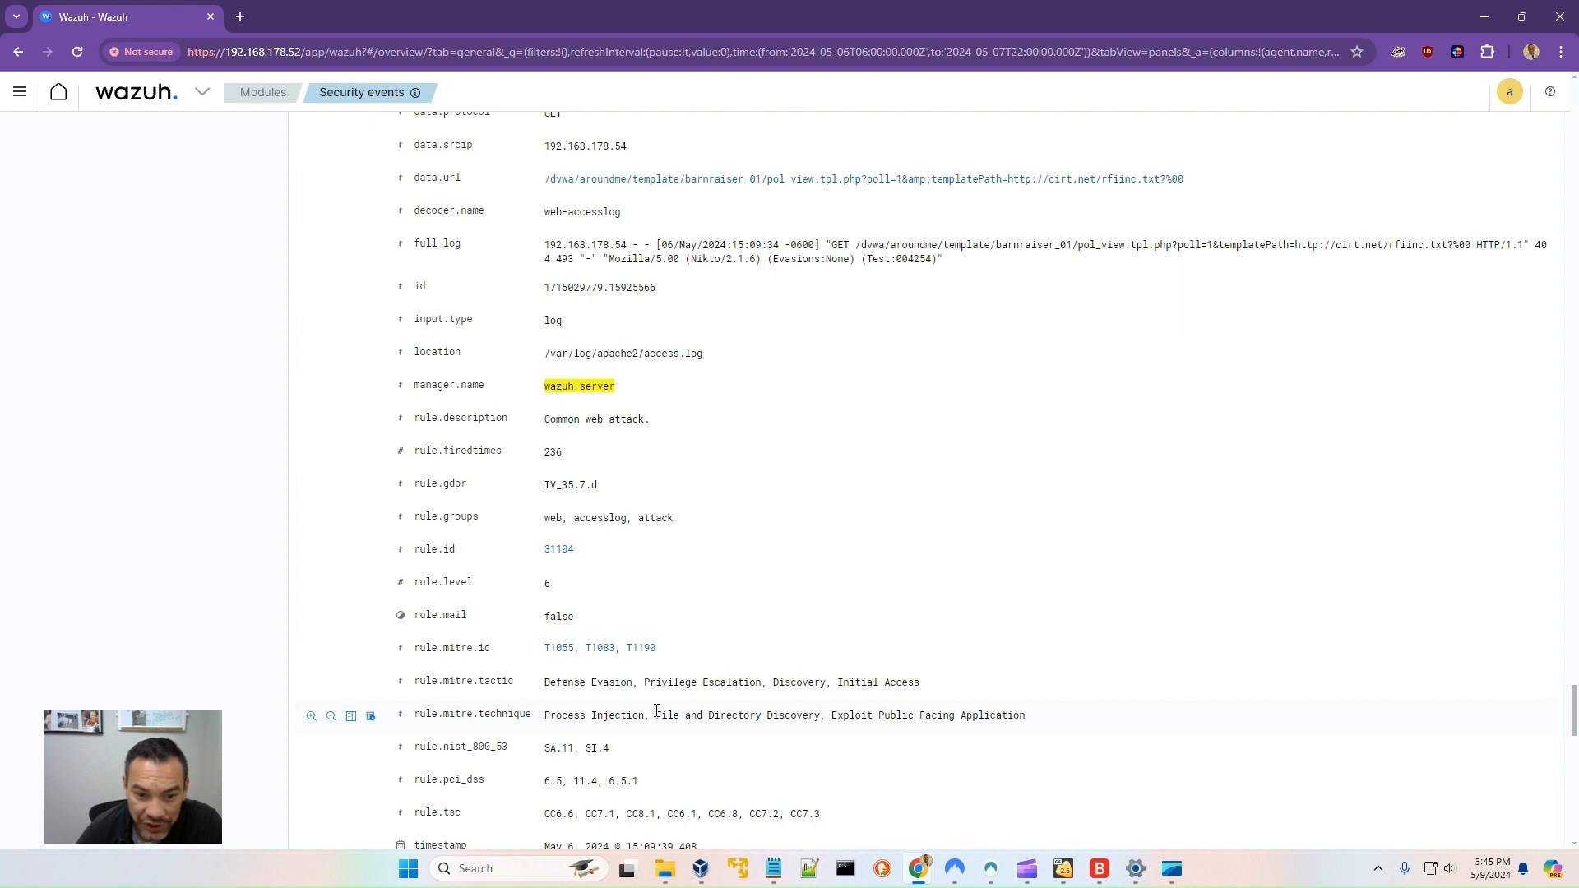
{"action": "scroll", "coordinate": [656, 710], "scroll_direction": "up", "scroll_amount": 10}
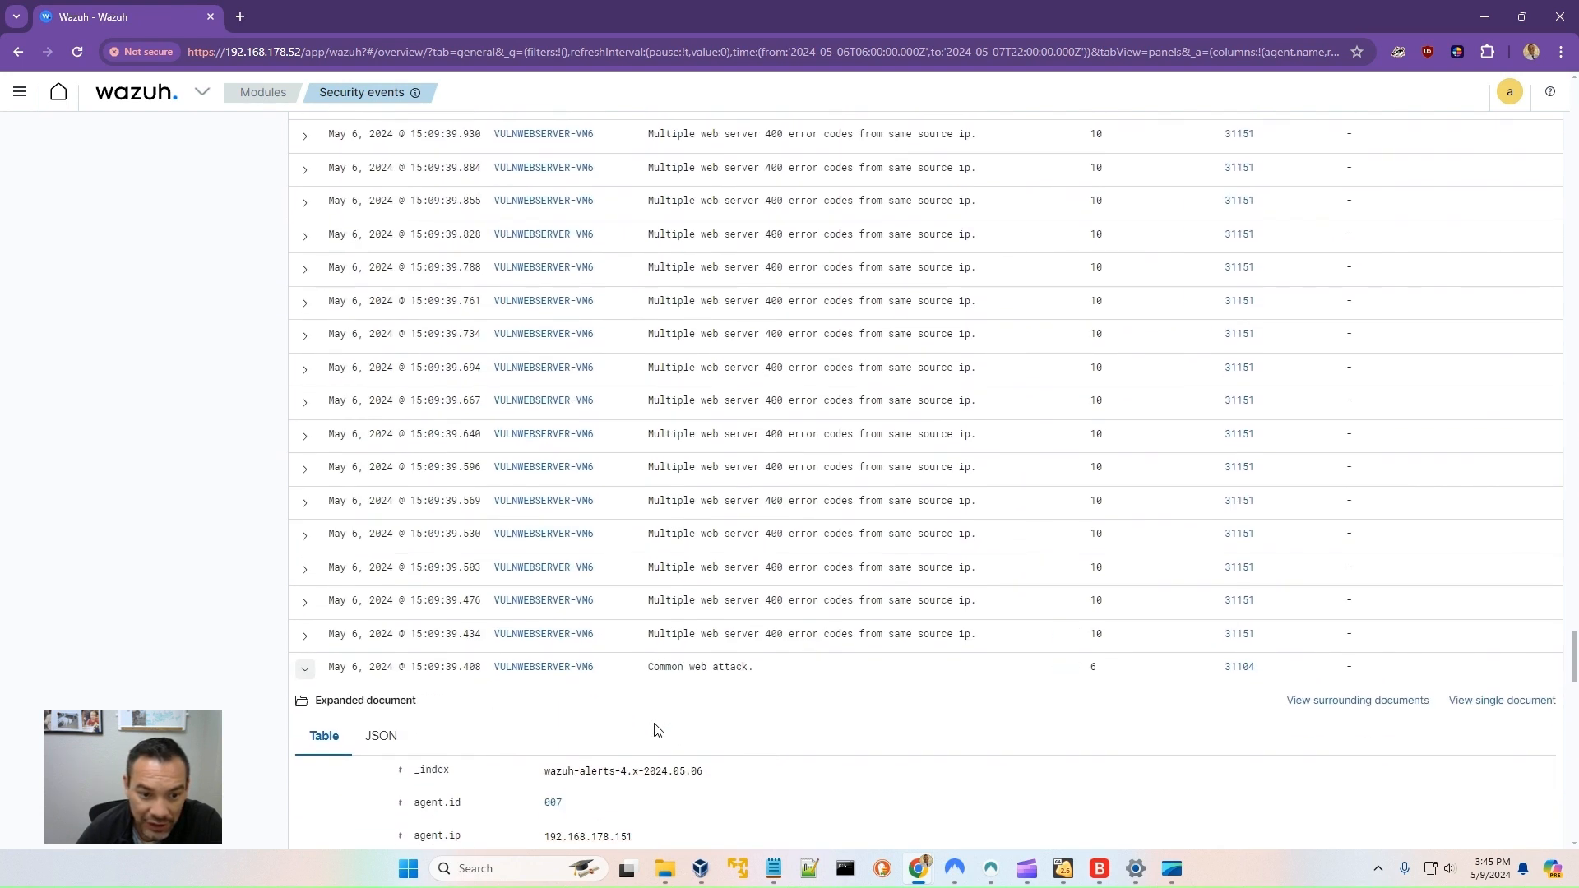
{"action": "scroll", "coordinate": [656, 728], "scroll_direction": "down", "scroll_amount": 11}
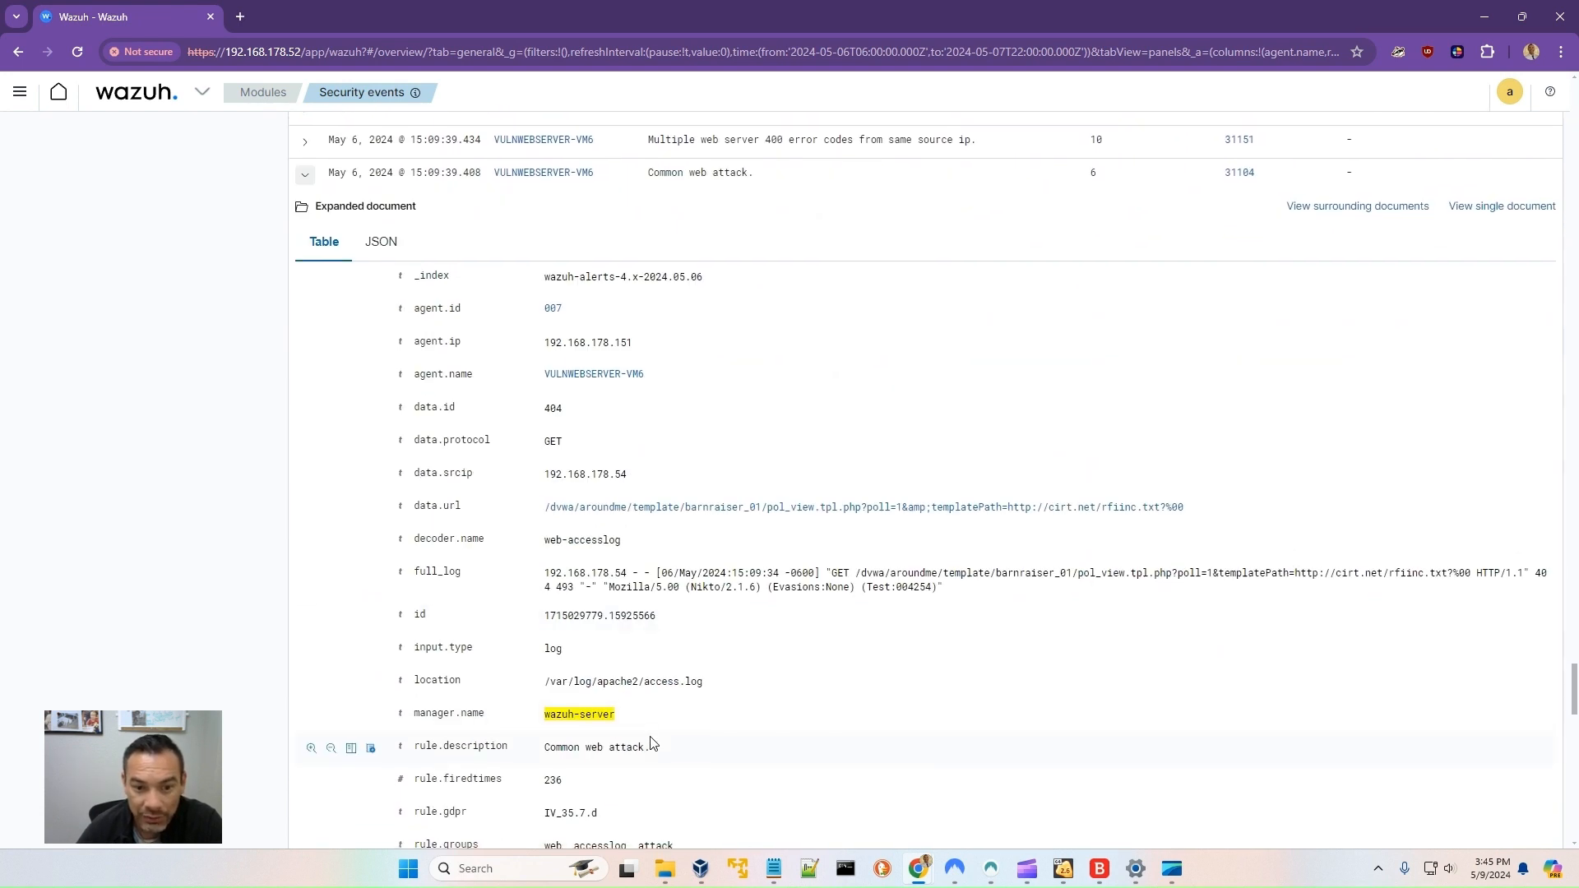
{"action": "scroll", "coordinate": [651, 738], "scroll_direction": "up", "scroll_amount": 4}
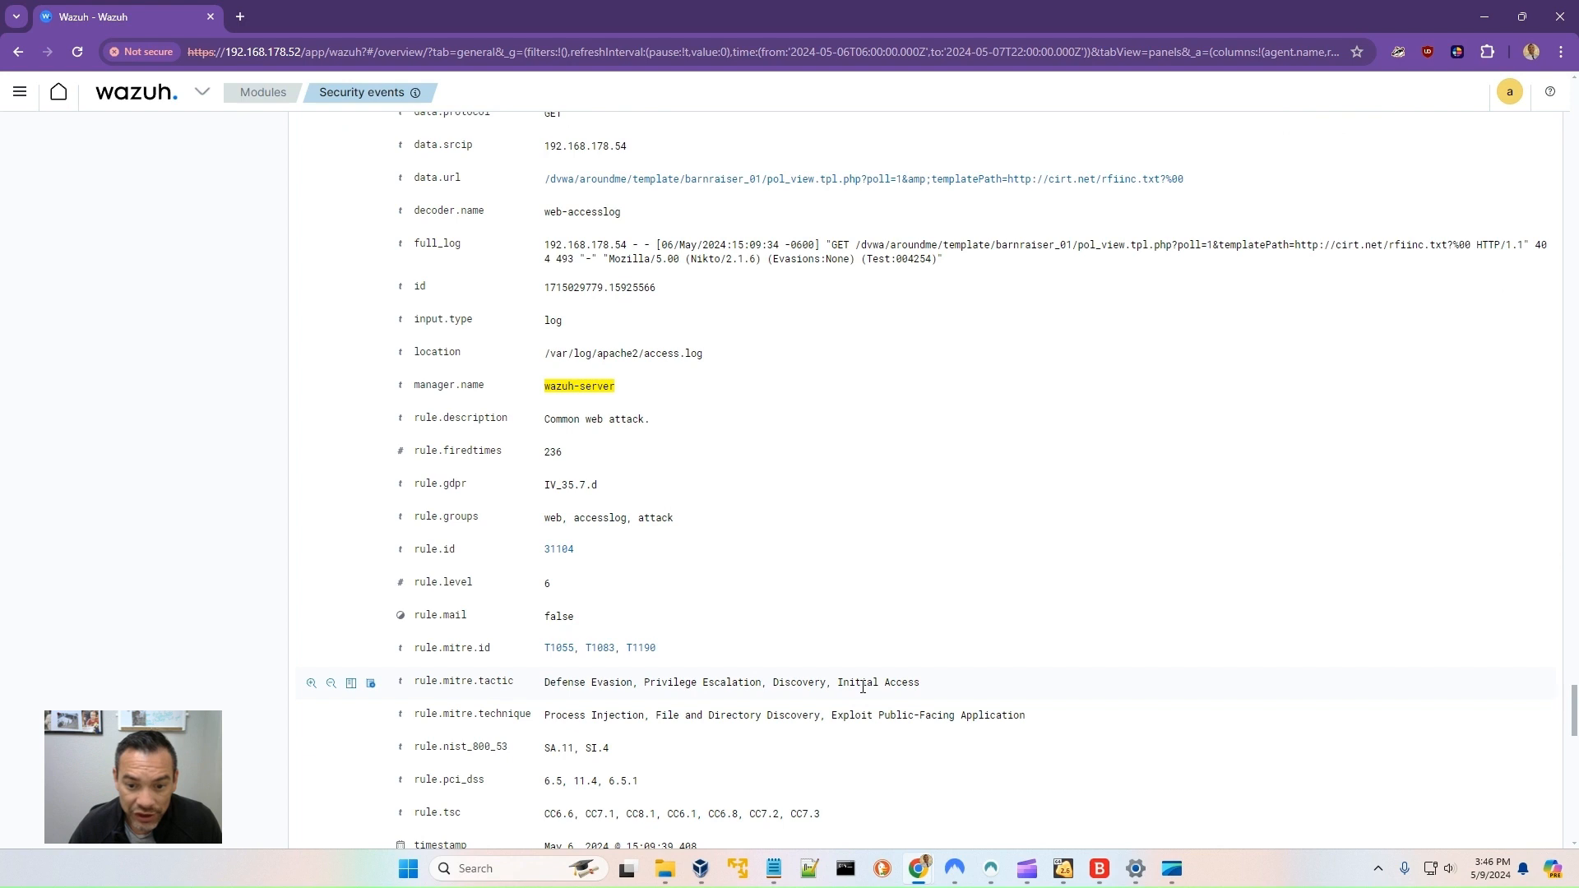
- Start a new filter on the data.win.system.eventID field with the 'is one of' operator
{"action": "scroll", "coordinate": [894, 684], "scroll_direction": "down", "scroll_amount": 7}
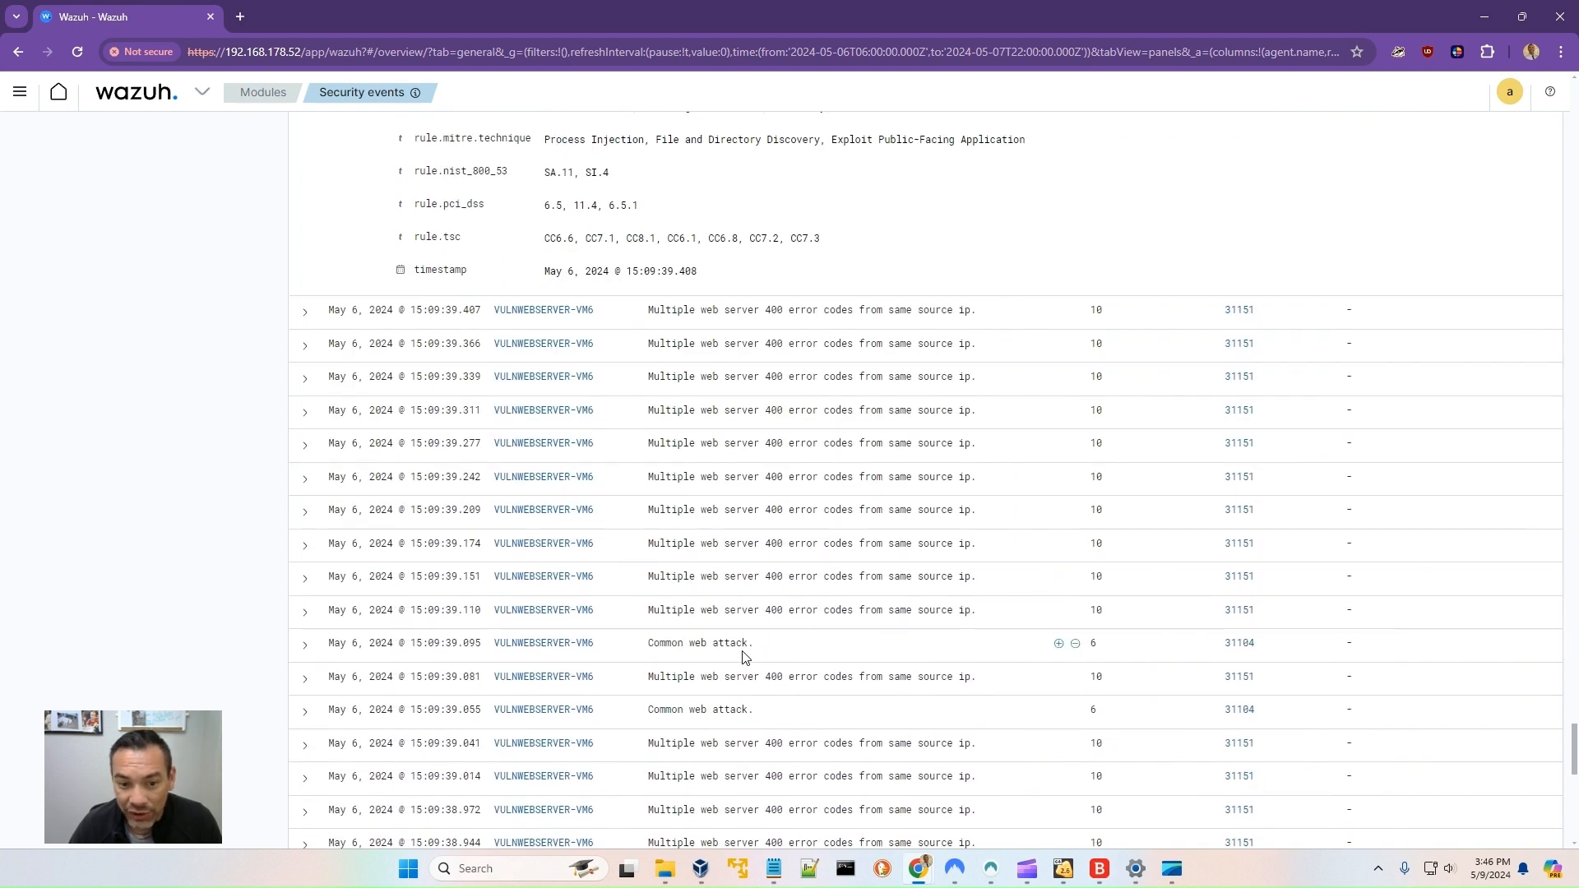
{"action": "scroll", "coordinate": [765, 650], "scroll_direction": "down", "scroll_amount": 15}
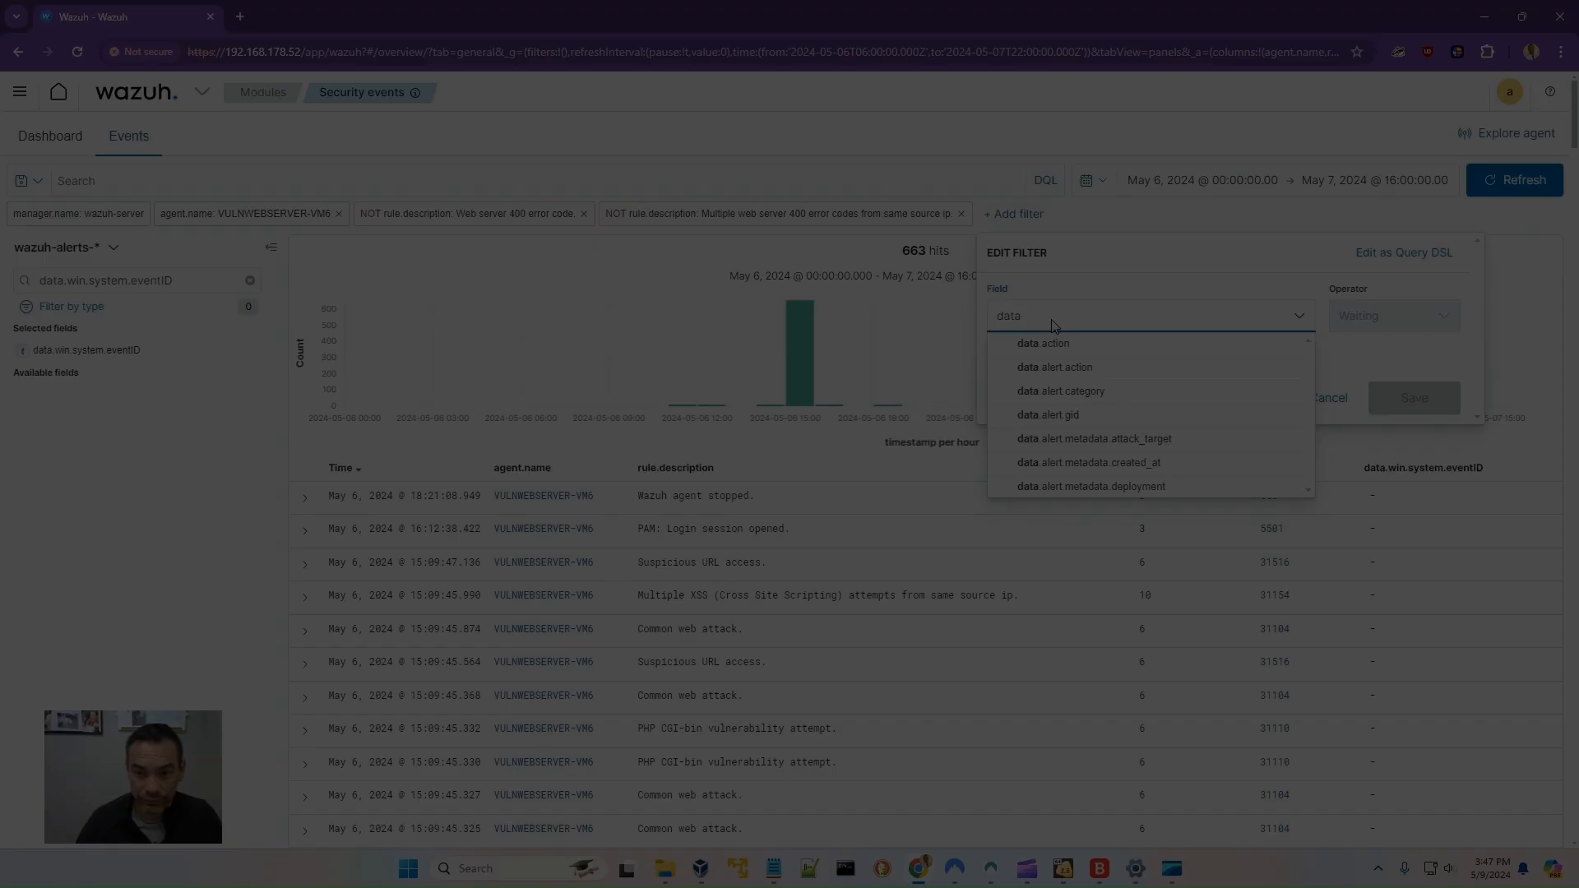
{"action": "type", "text": ".win"}
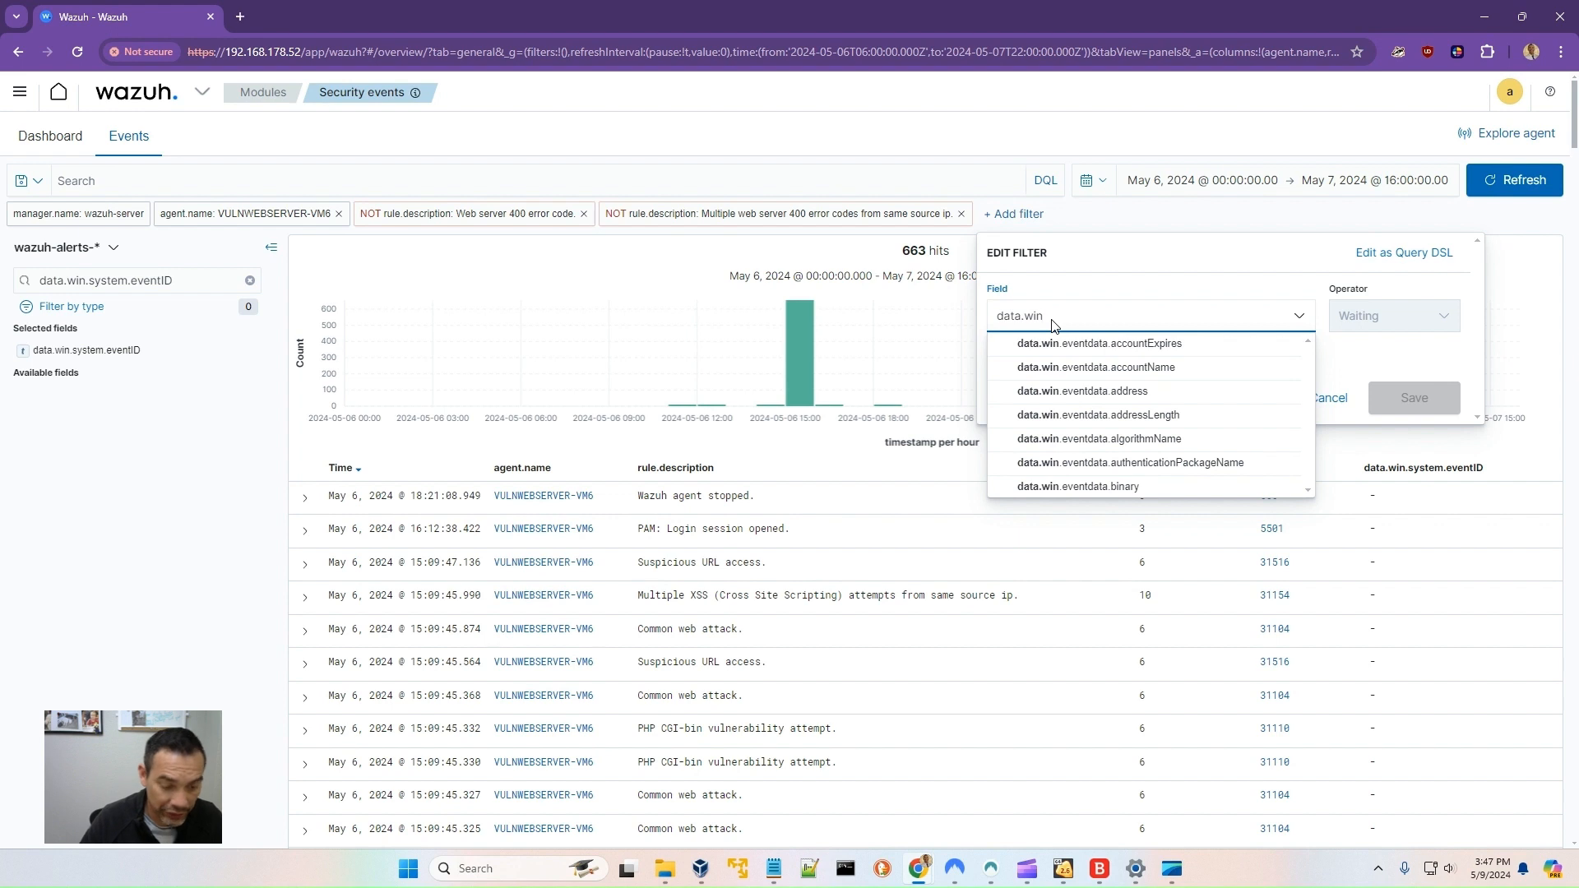
{"action": "type", "text": ".syste"}
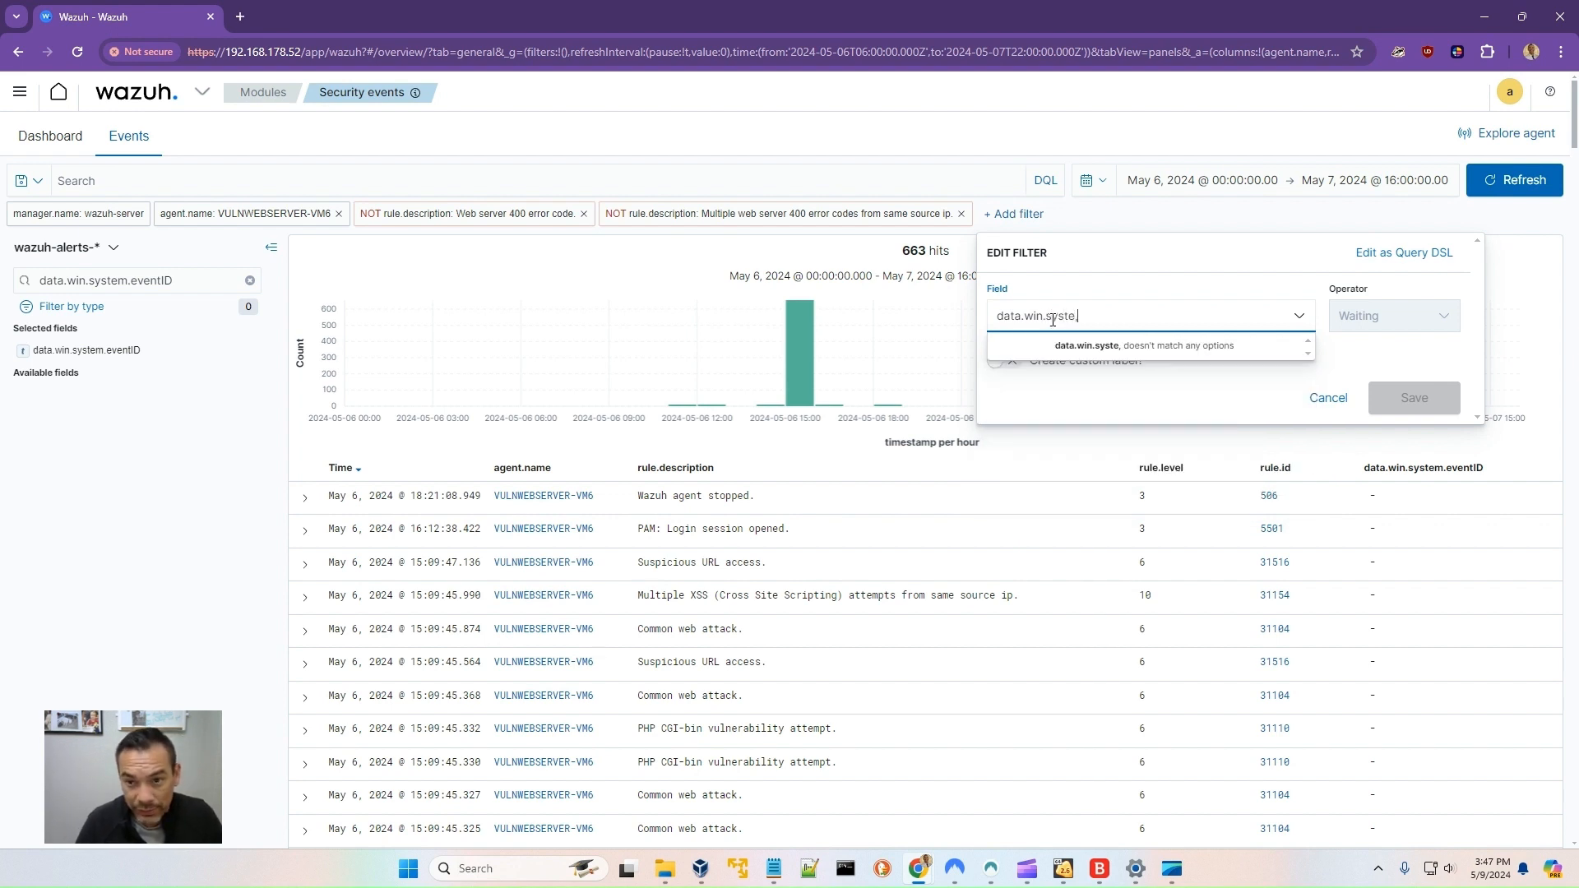
{"action": "type", "text": "m."}
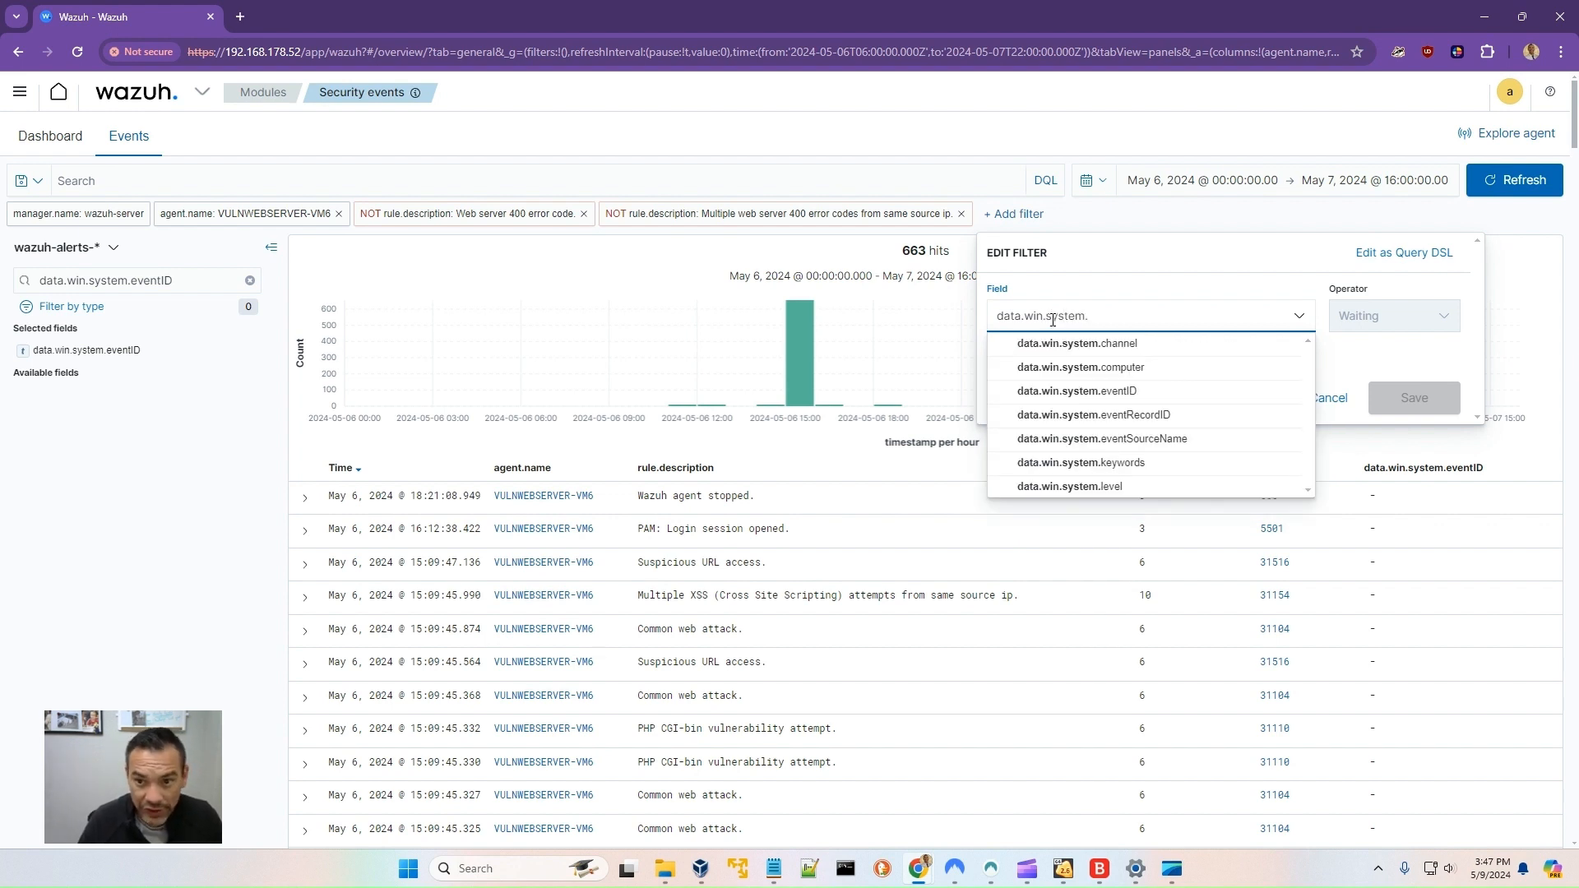
{"action": "left_click", "coordinate": [1090, 392]}
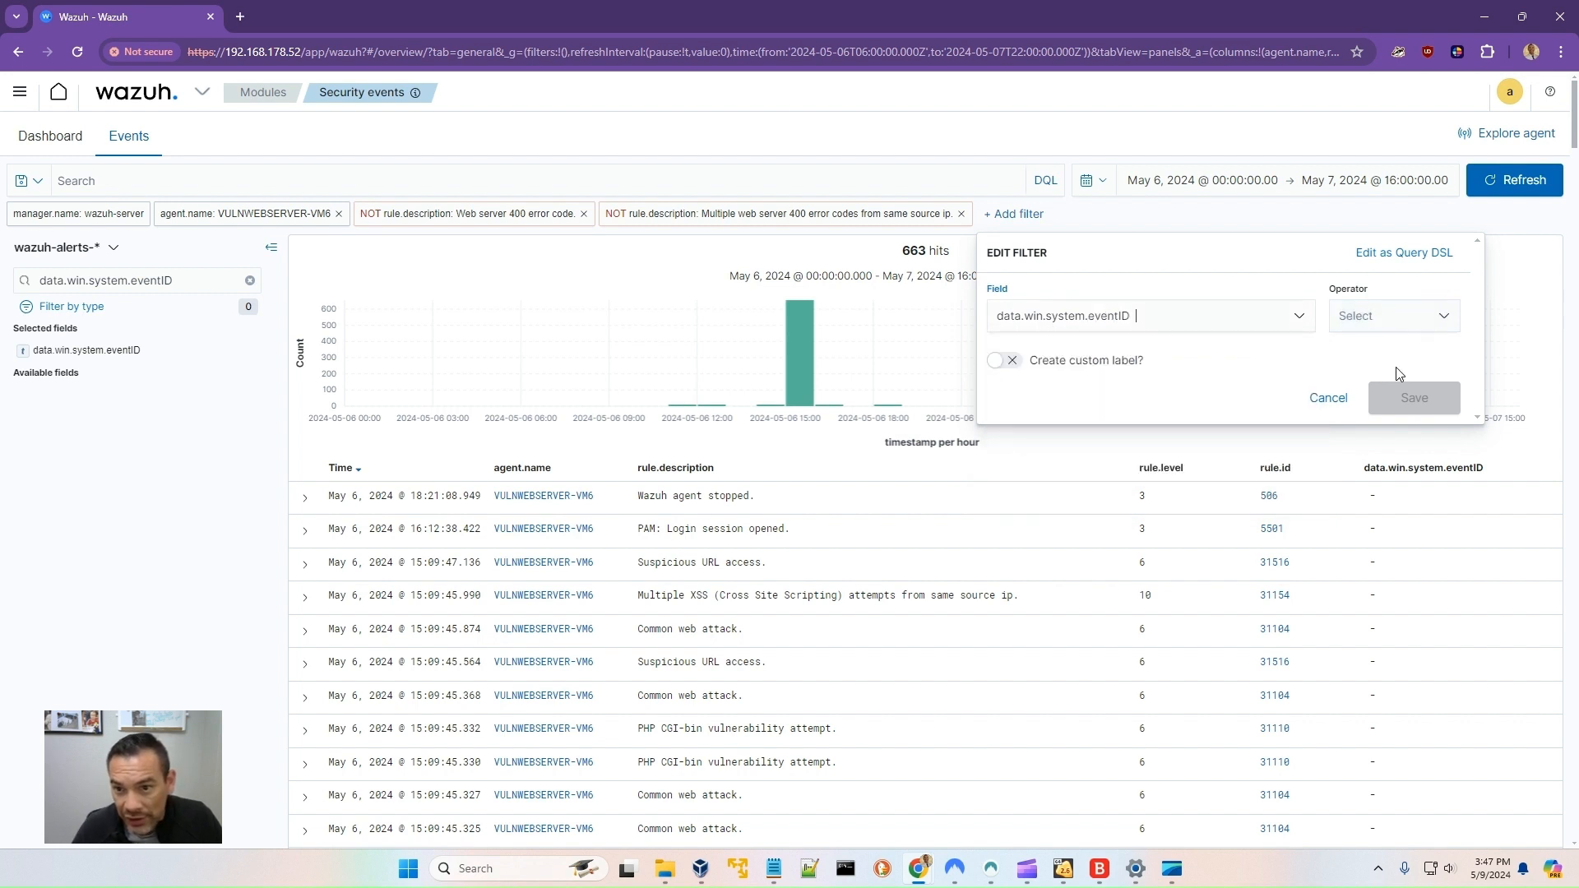
{"action": "left_click", "coordinate": [1401, 321]}
{"action": "left_click", "coordinate": [1367, 345]}
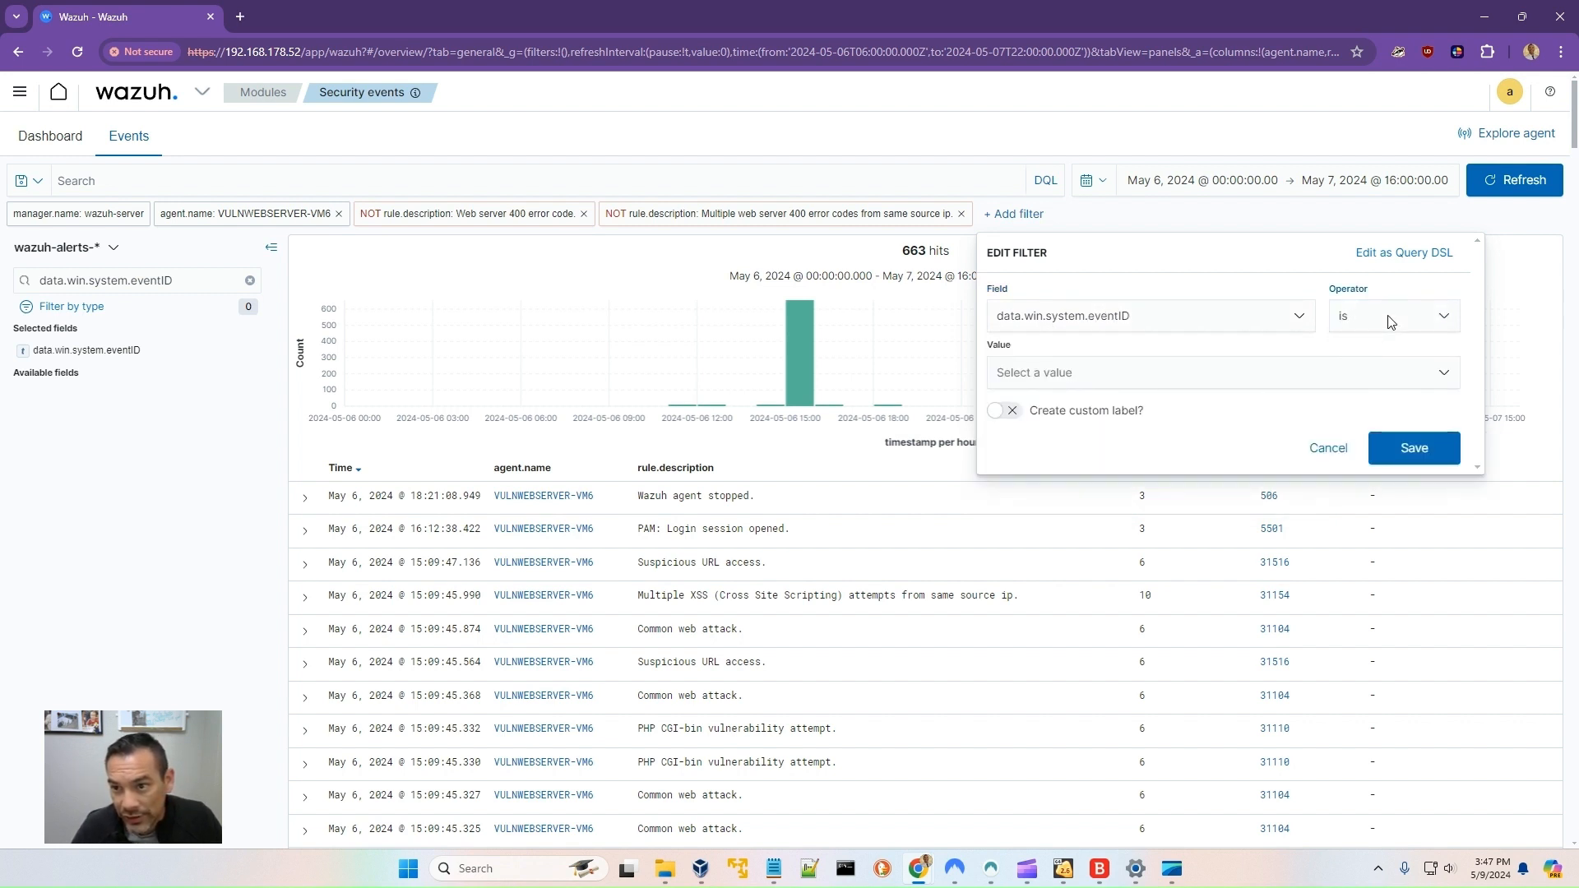
{"action": "left_click", "coordinate": [1444, 317]}
{"action": "left_click", "coordinate": [1444, 318]}
{"action": "left_click", "coordinate": [1443, 317]}
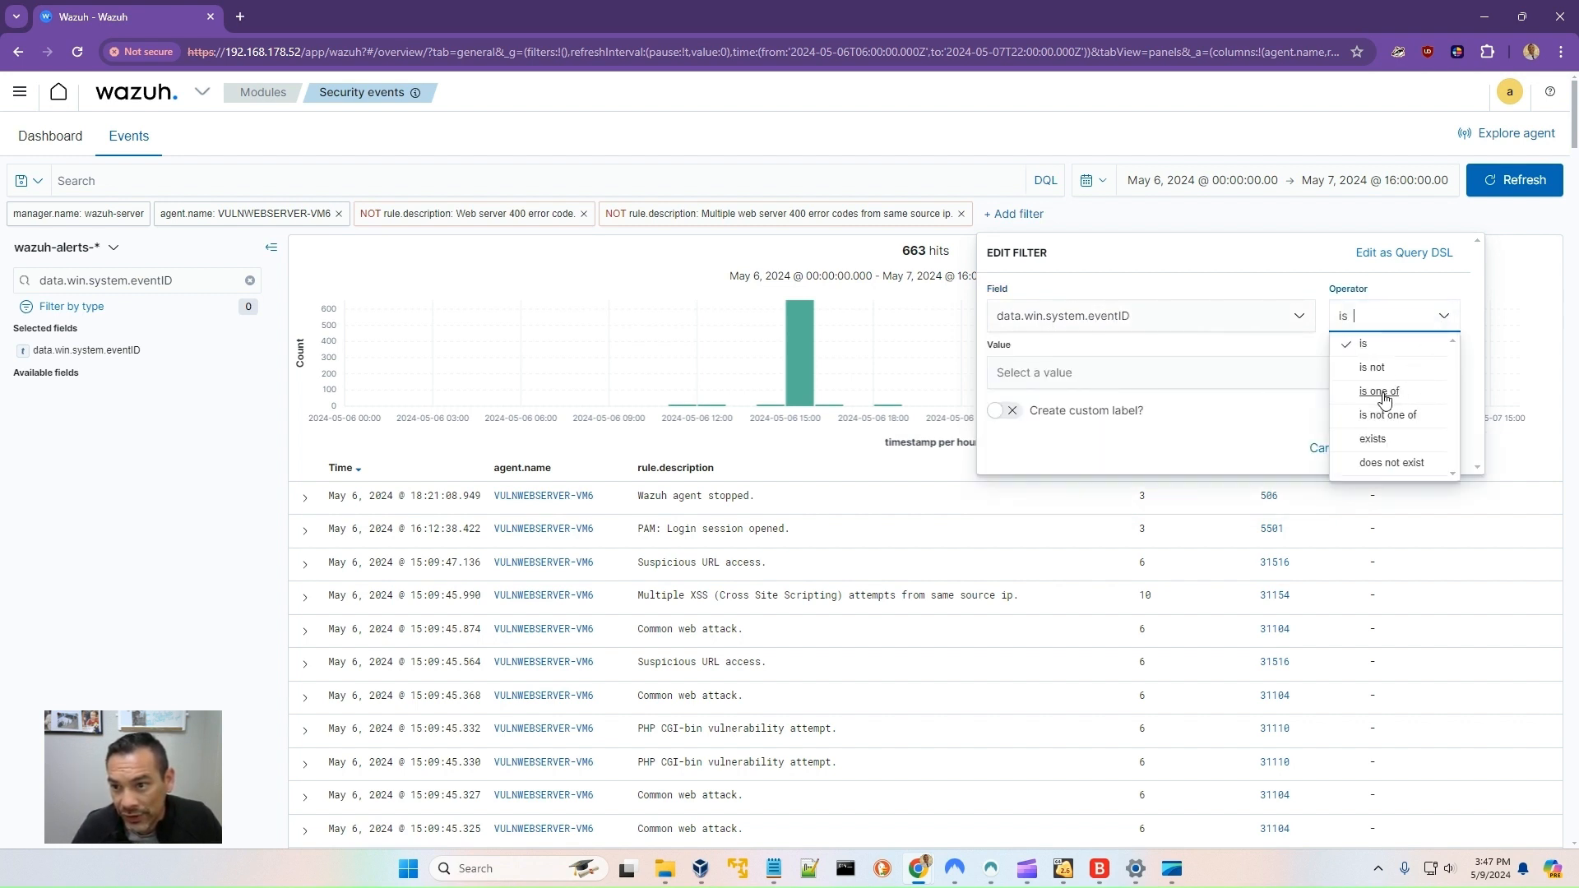
{"action": "left_click", "coordinate": [1380, 391]}
- Enter event IDs 4720, 4732, 4648, 4634 and 4624 as the filter values and apply the filter
{"action": "left_click", "coordinate": [1119, 378]}
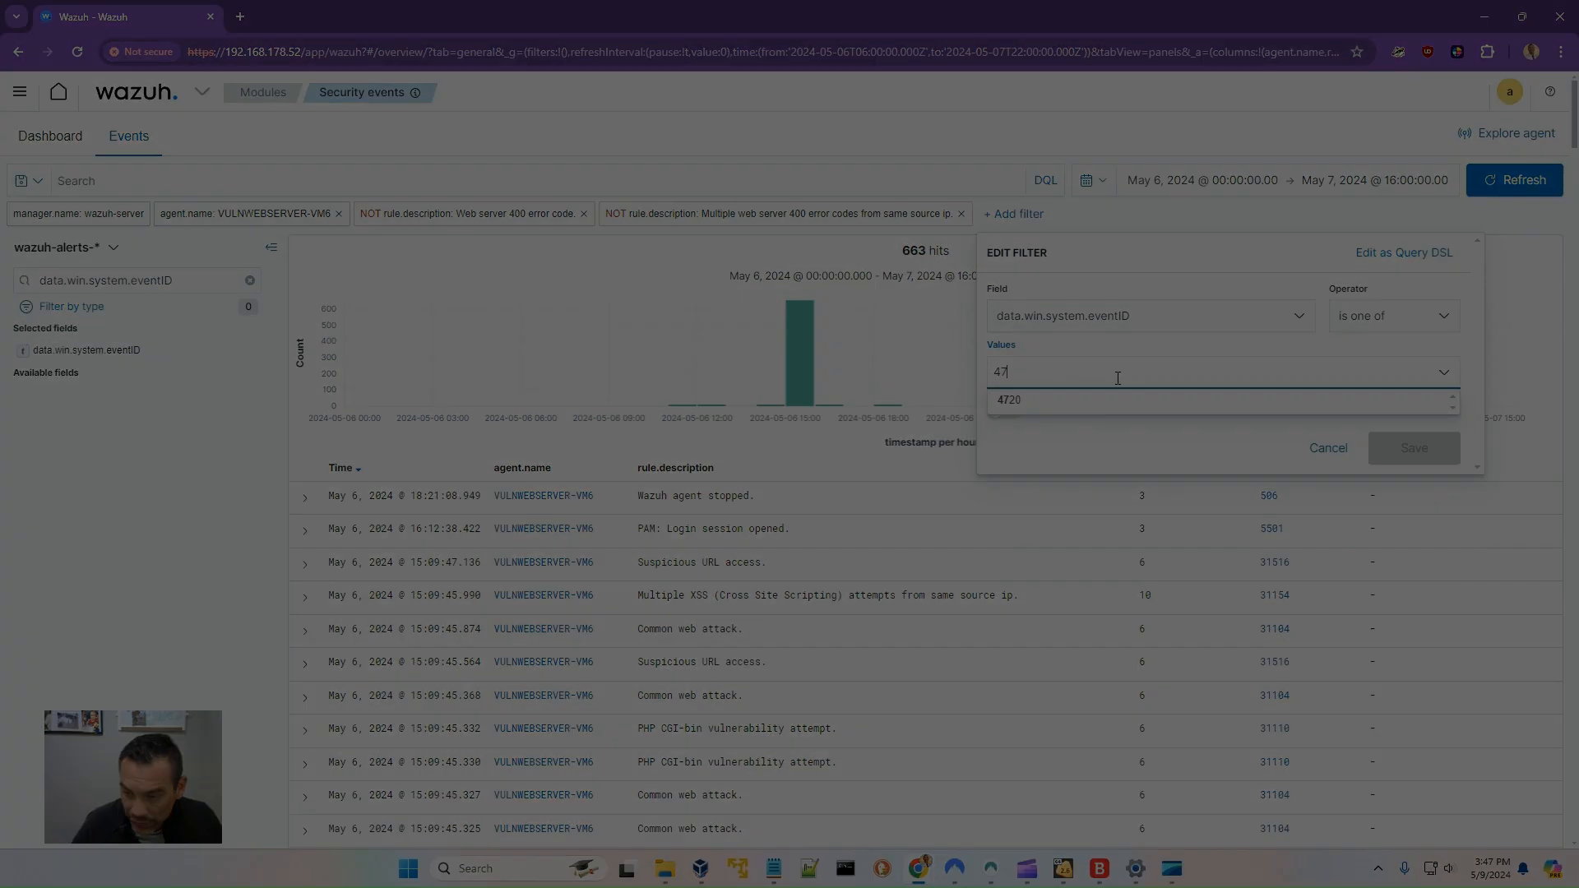
{"action": "key", "text": "Return"}
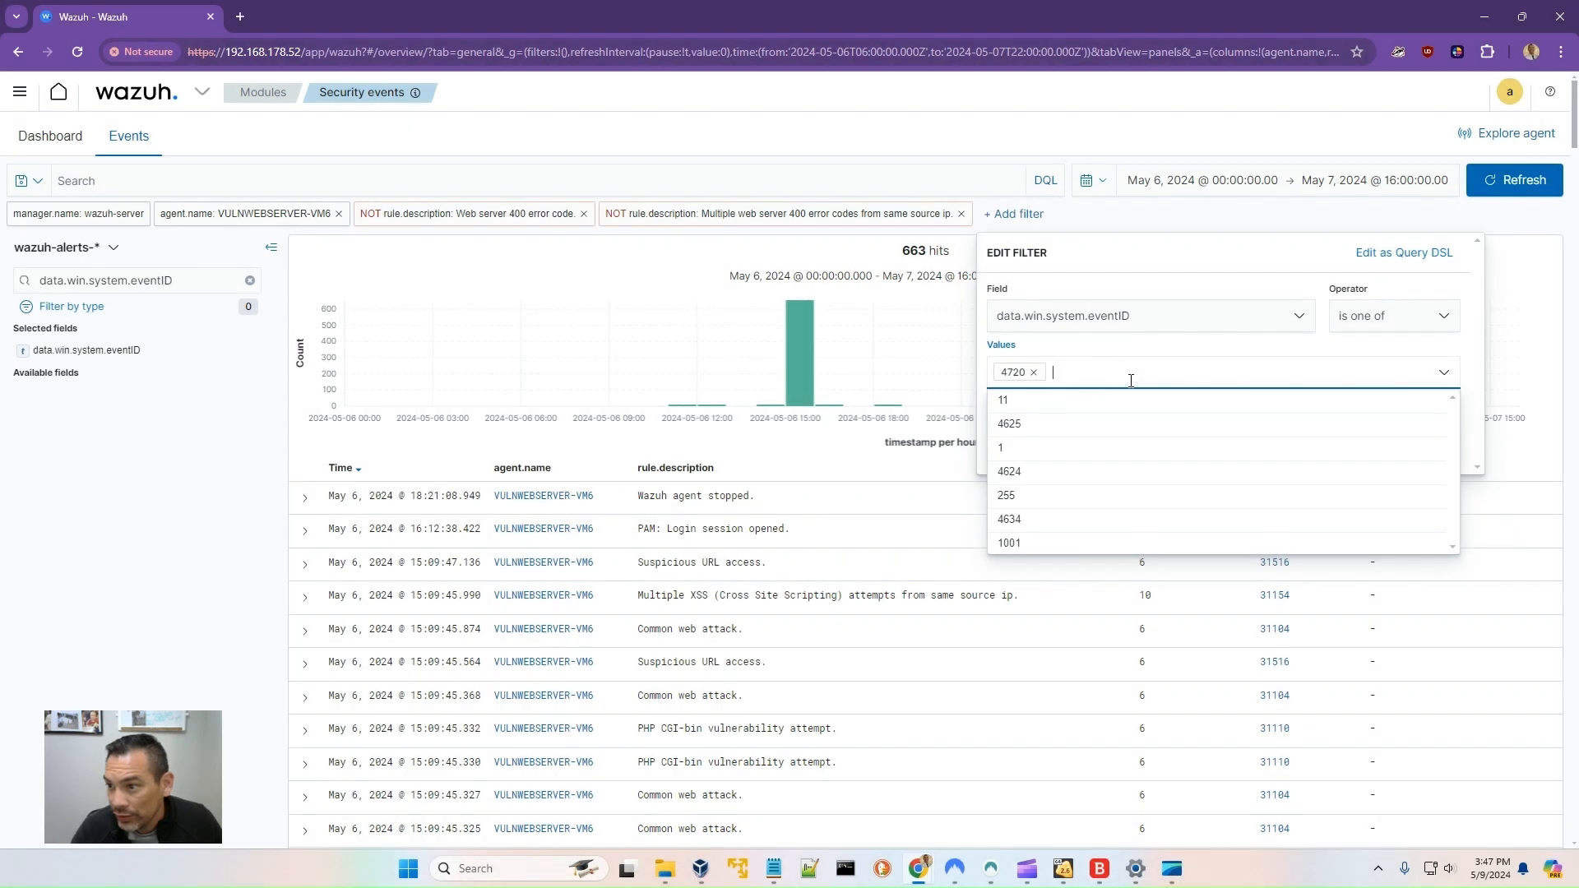
{"action": "type", "text": "4732"}
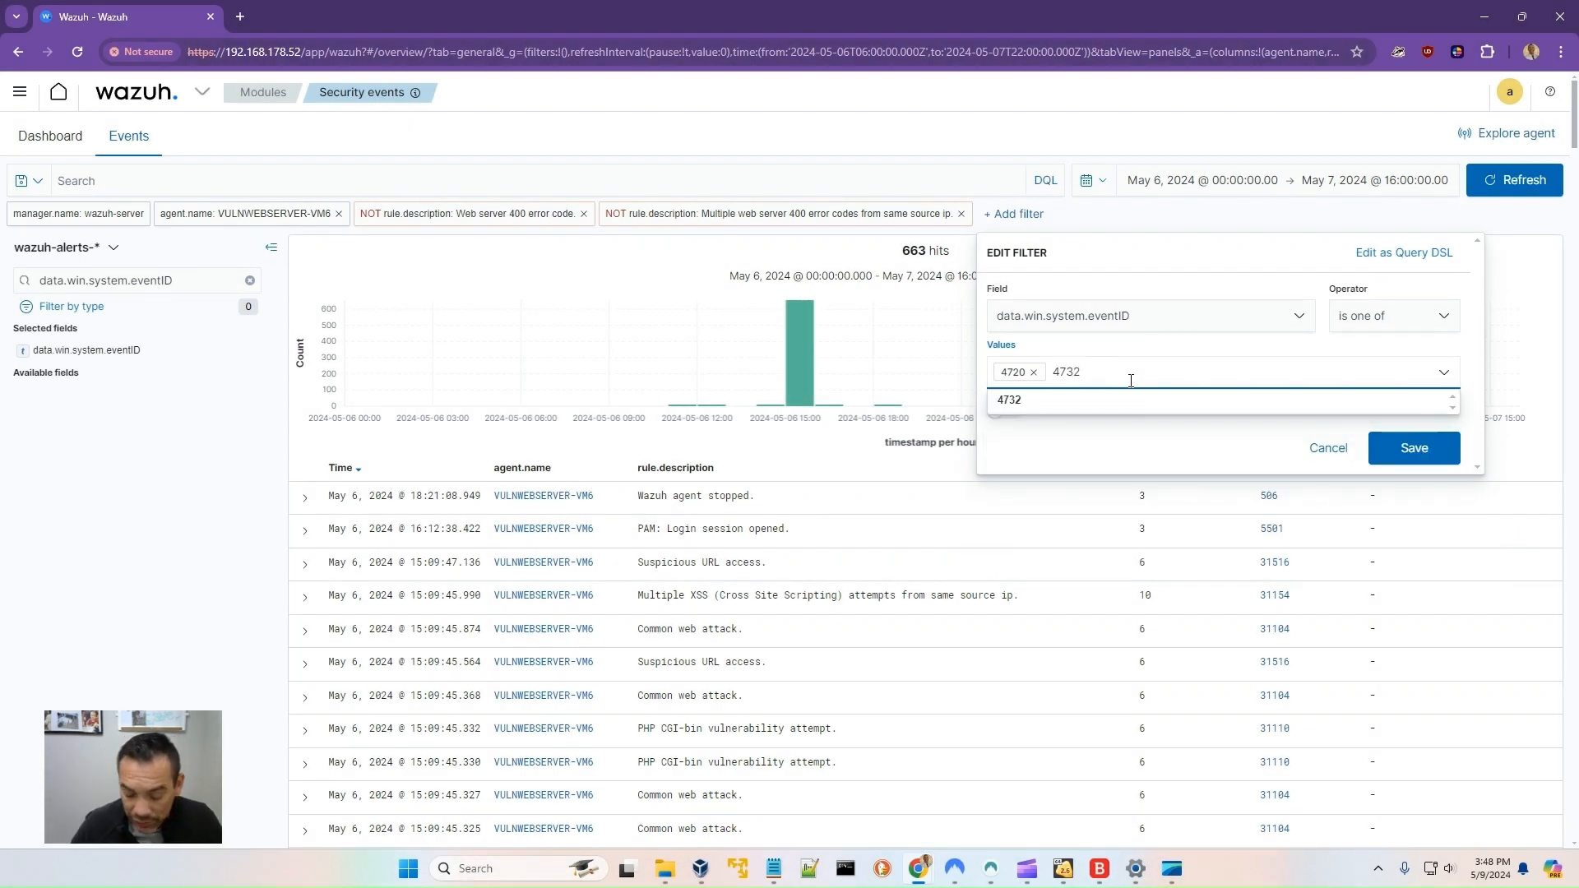
{"action": "key", "text": "Return"}
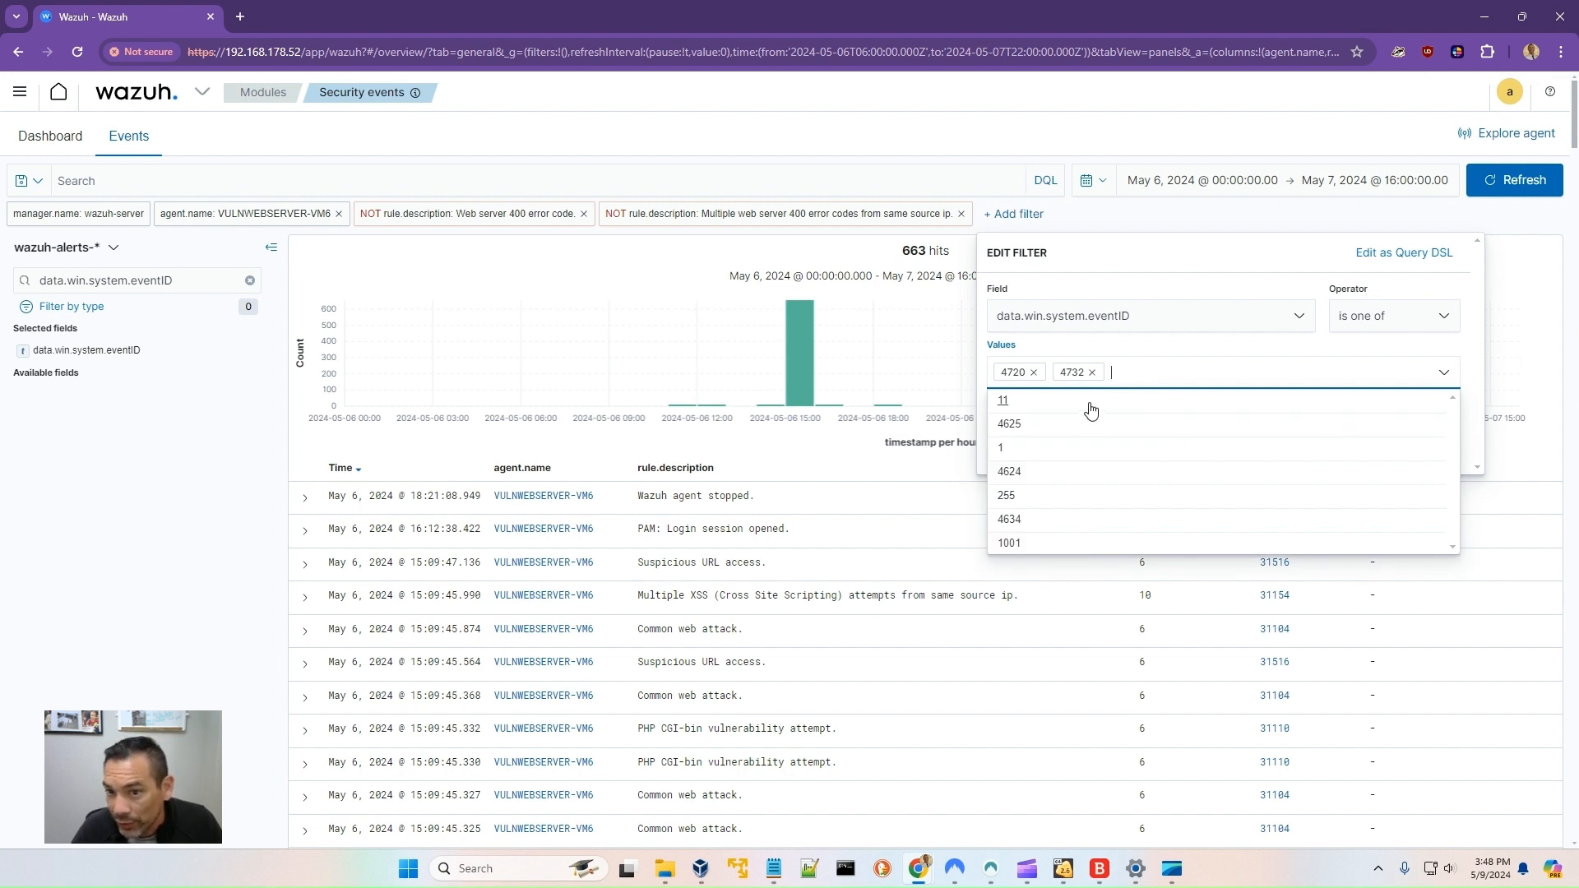
{"action": "type", "text": "4648"}
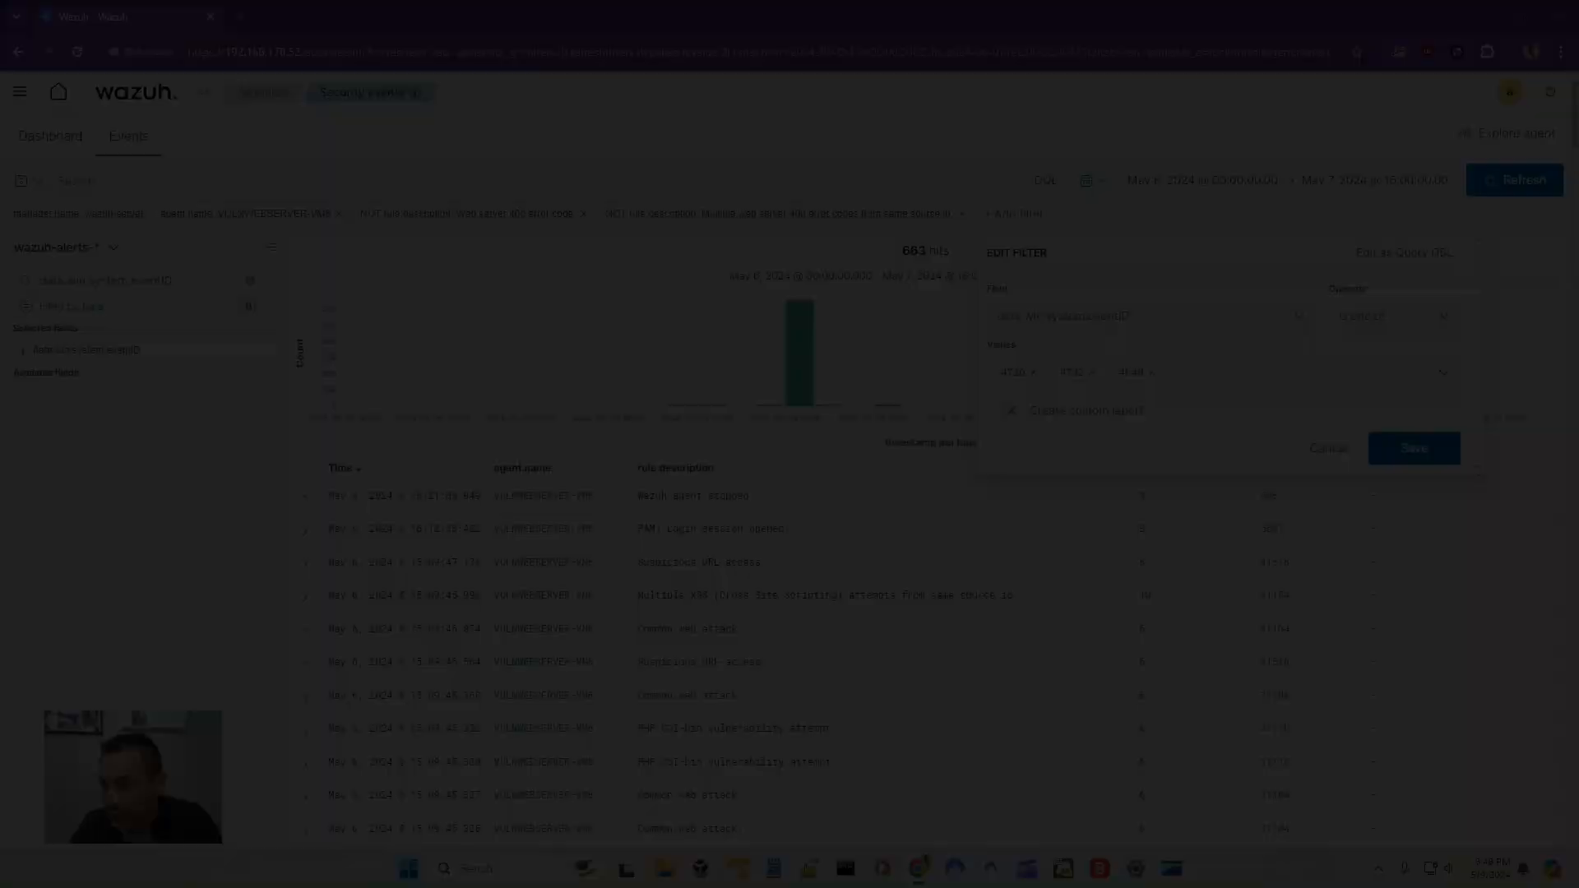
{"action": "key", "text": "Return"}
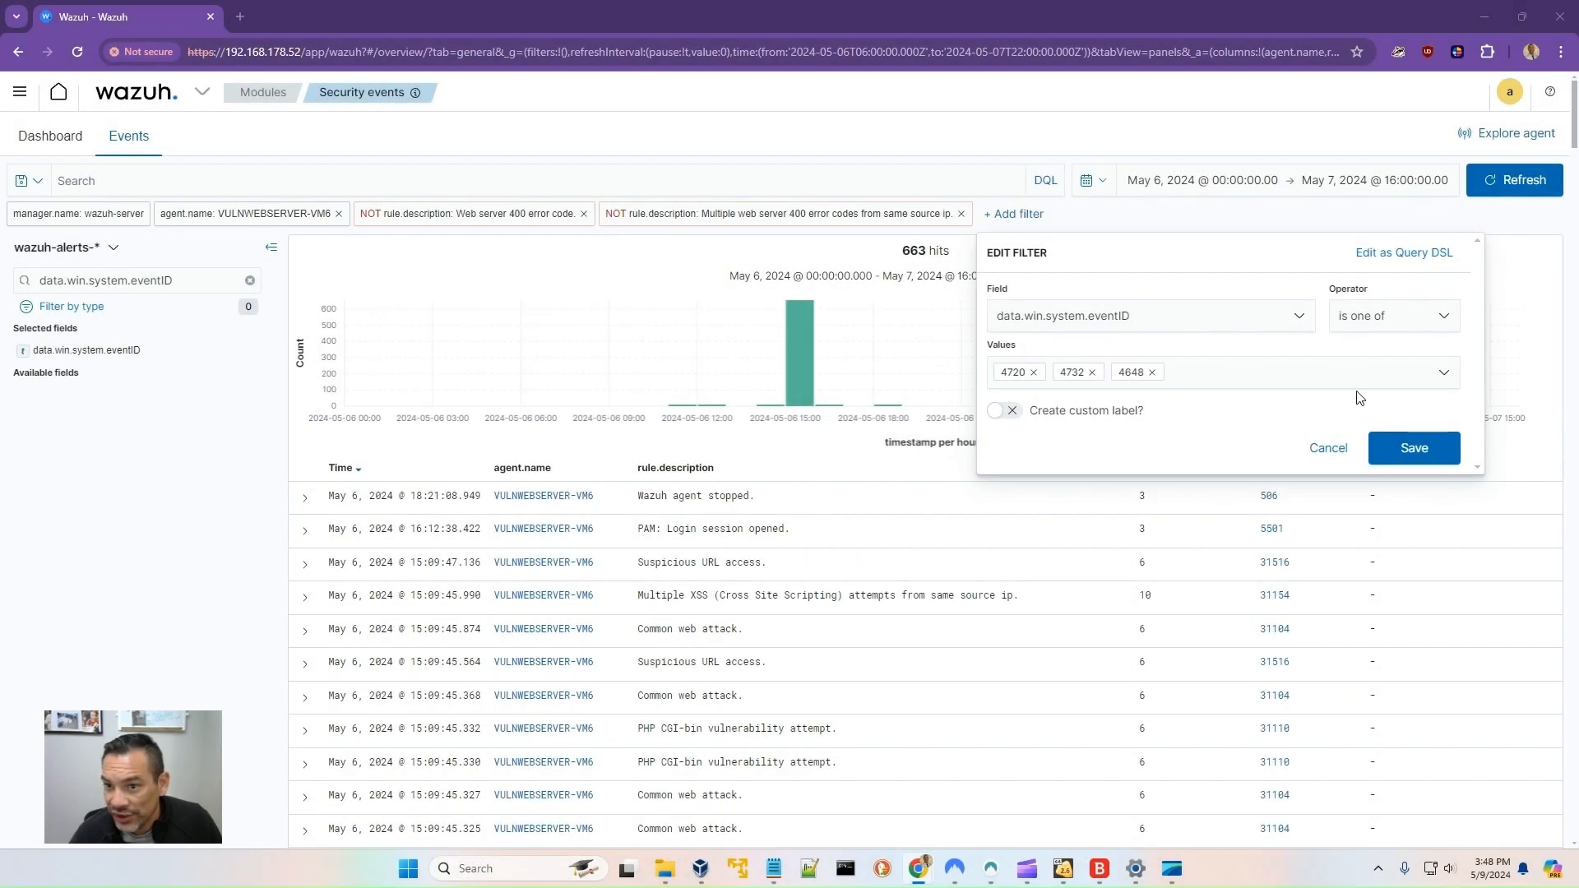
{"action": "left_click", "coordinate": [1210, 371]}
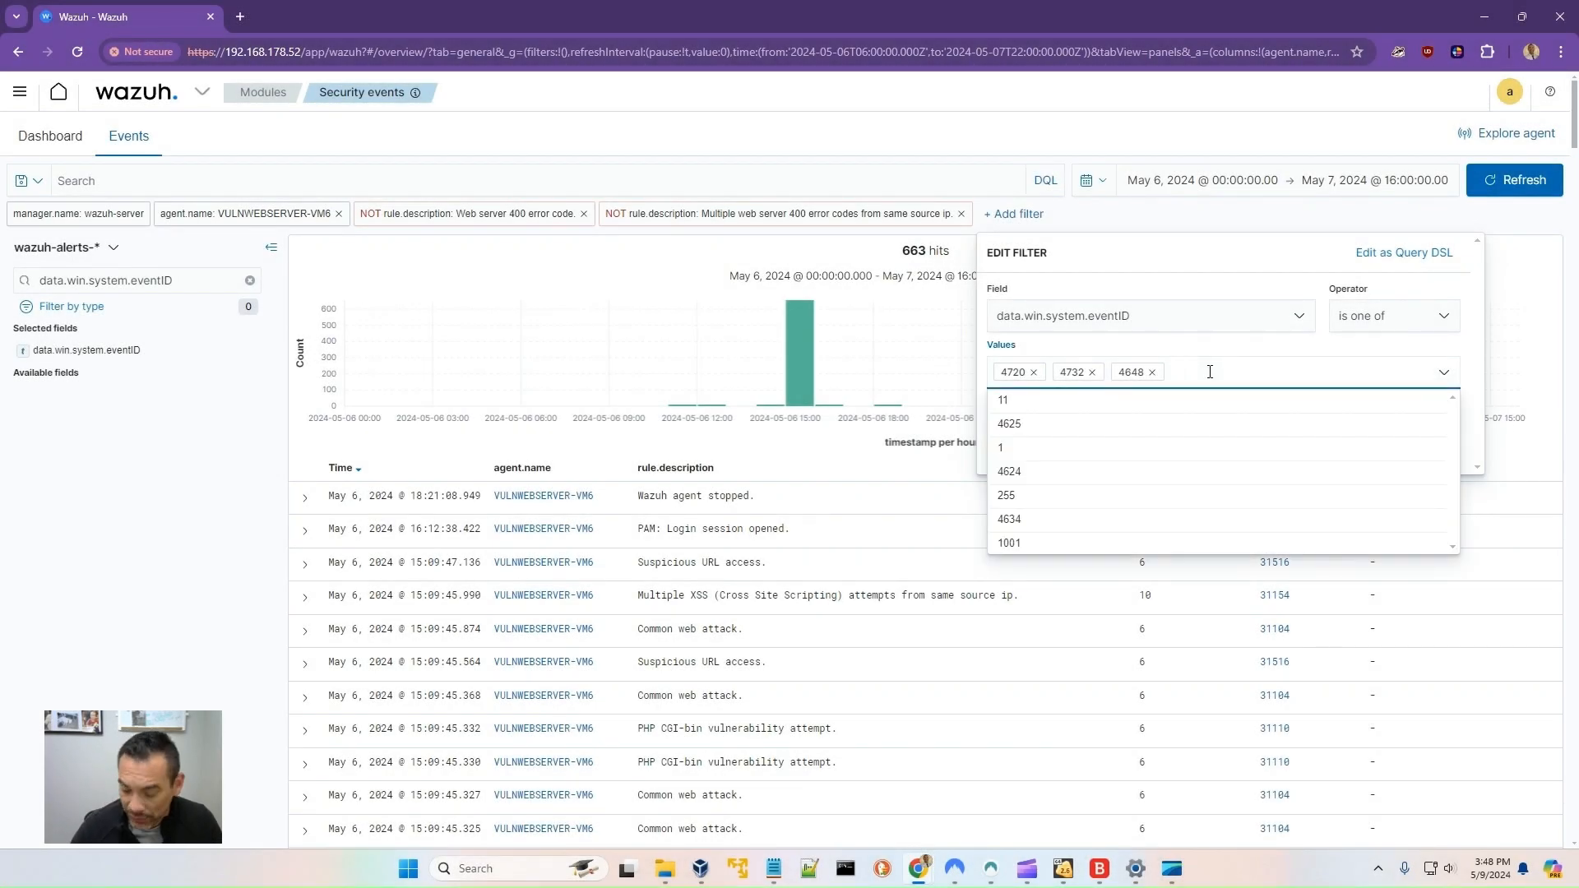
{"action": "type", "text": "4634"}
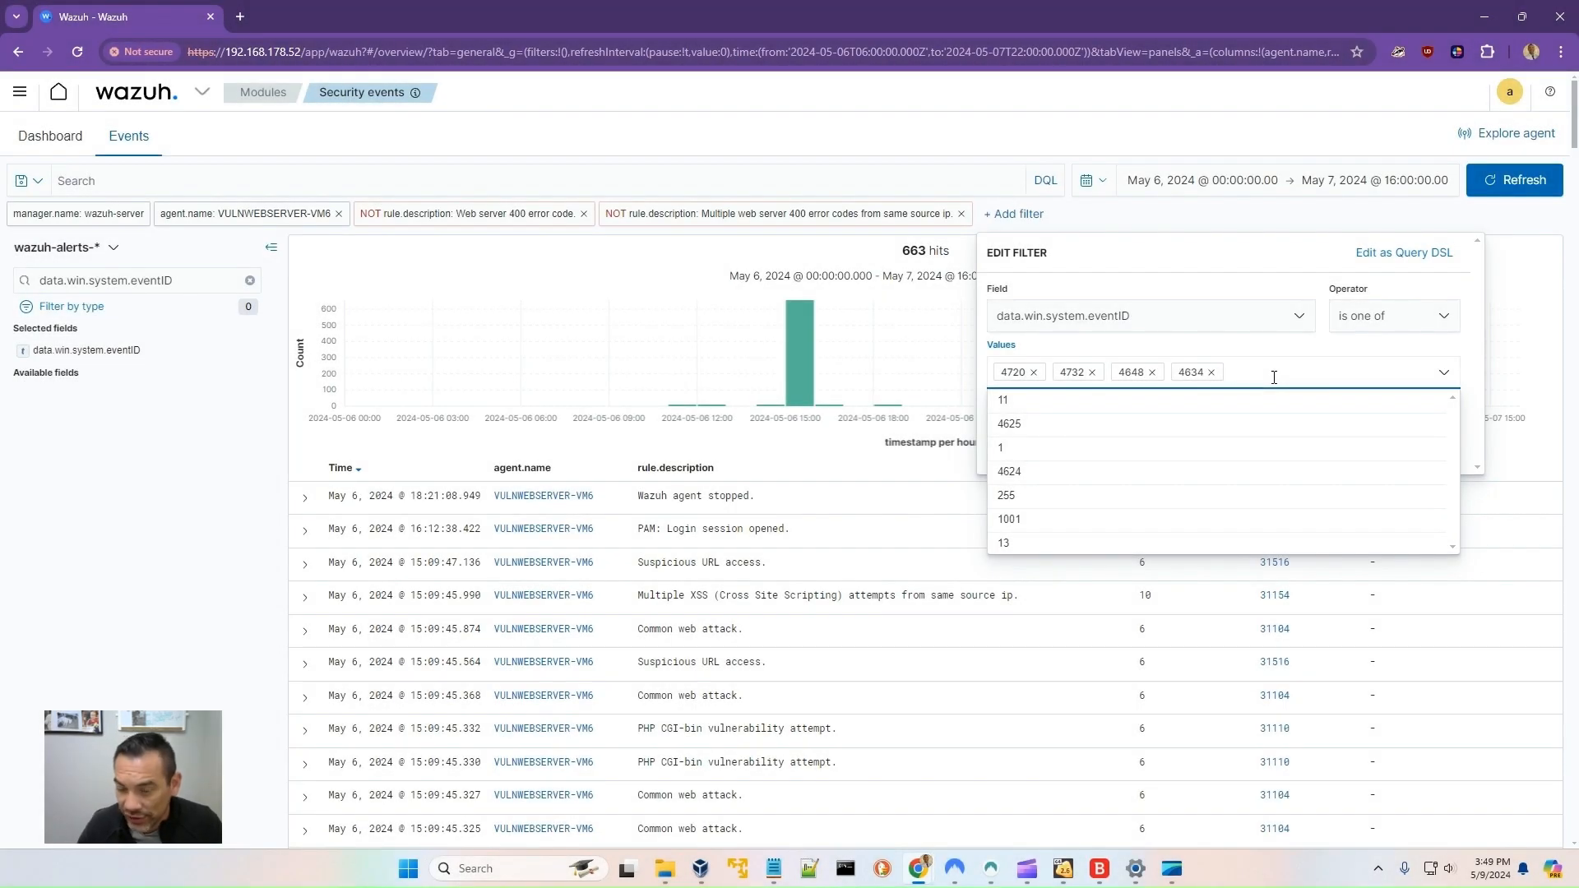
{"action": "type", "text": "624"}
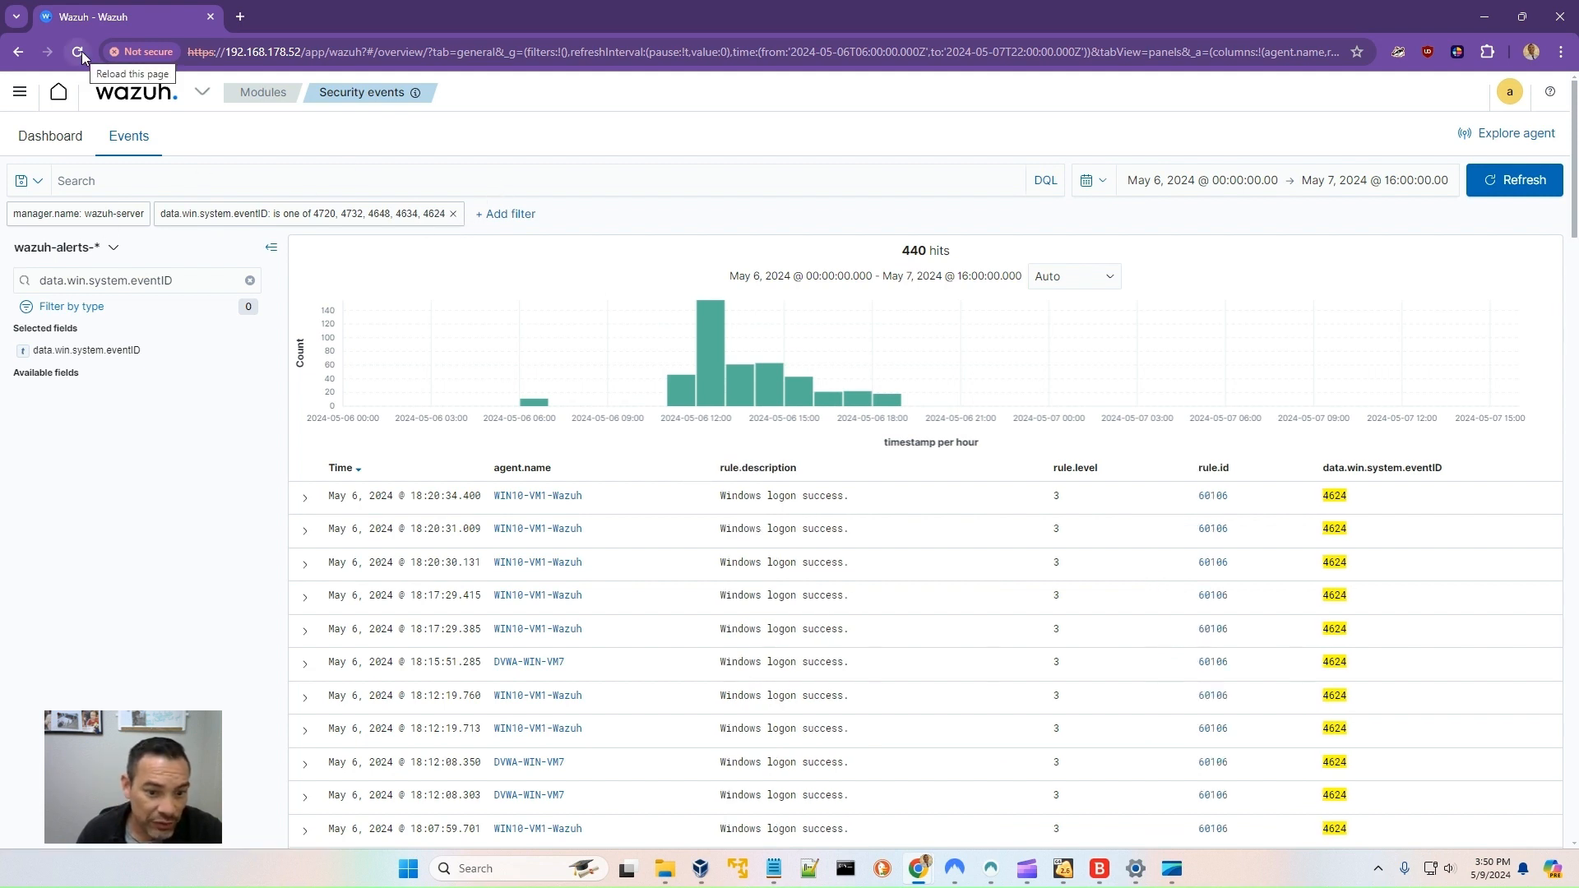
- Scroll the filtered results, then change the event ID filter to the single value 3
{"action": "scroll", "coordinate": [1279, 706], "scroll_direction": "down", "scroll_amount": 2}
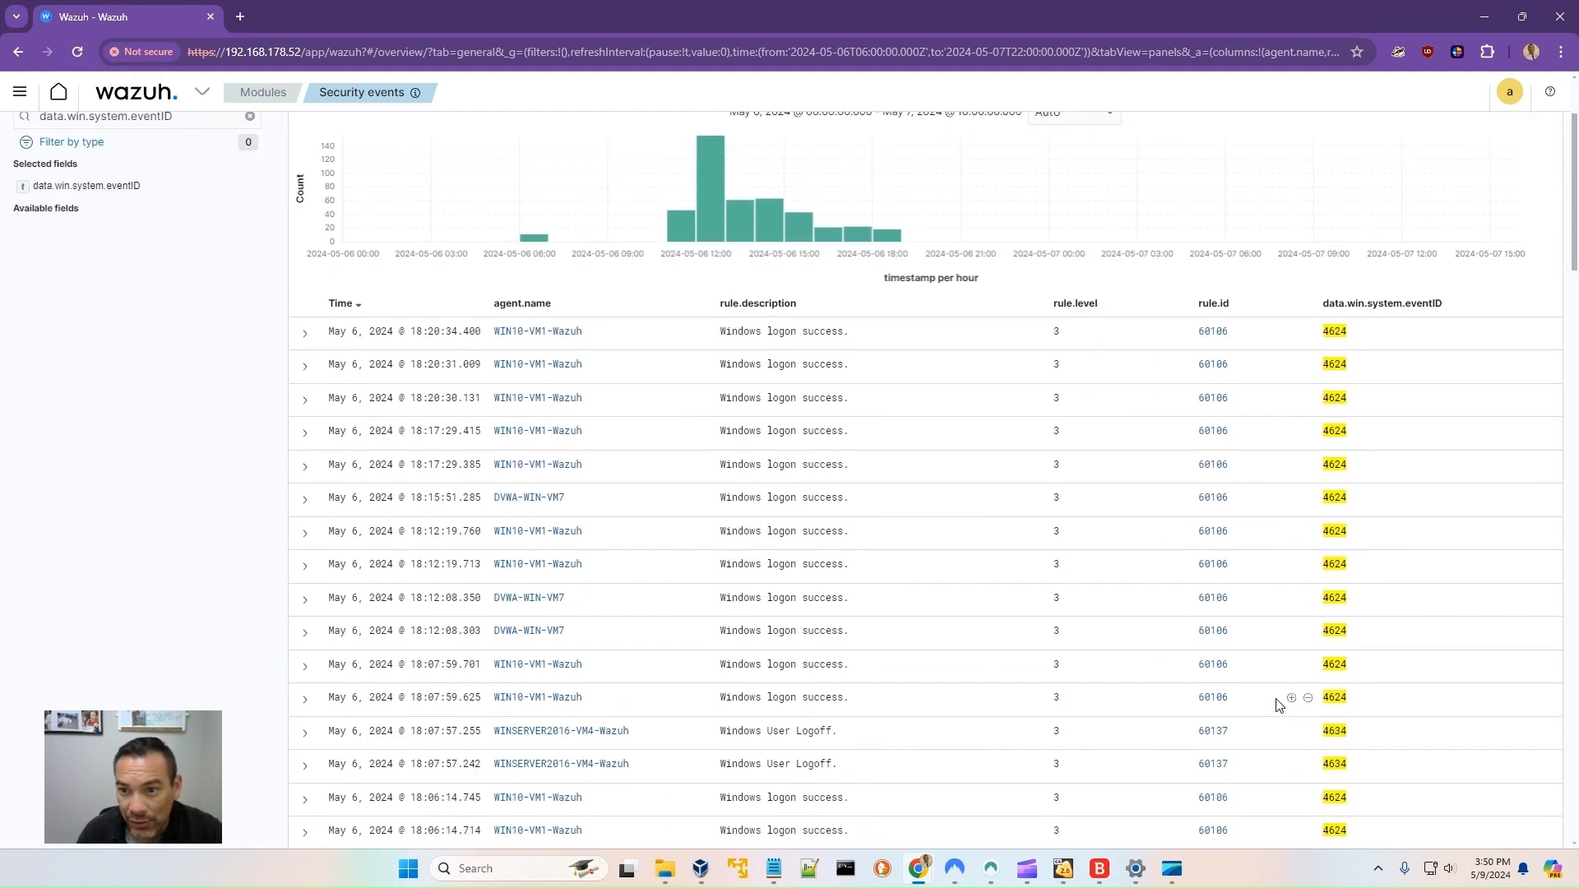
{"action": "scroll", "coordinate": [1279, 706], "scroll_direction": "up", "scroll_amount": 2}
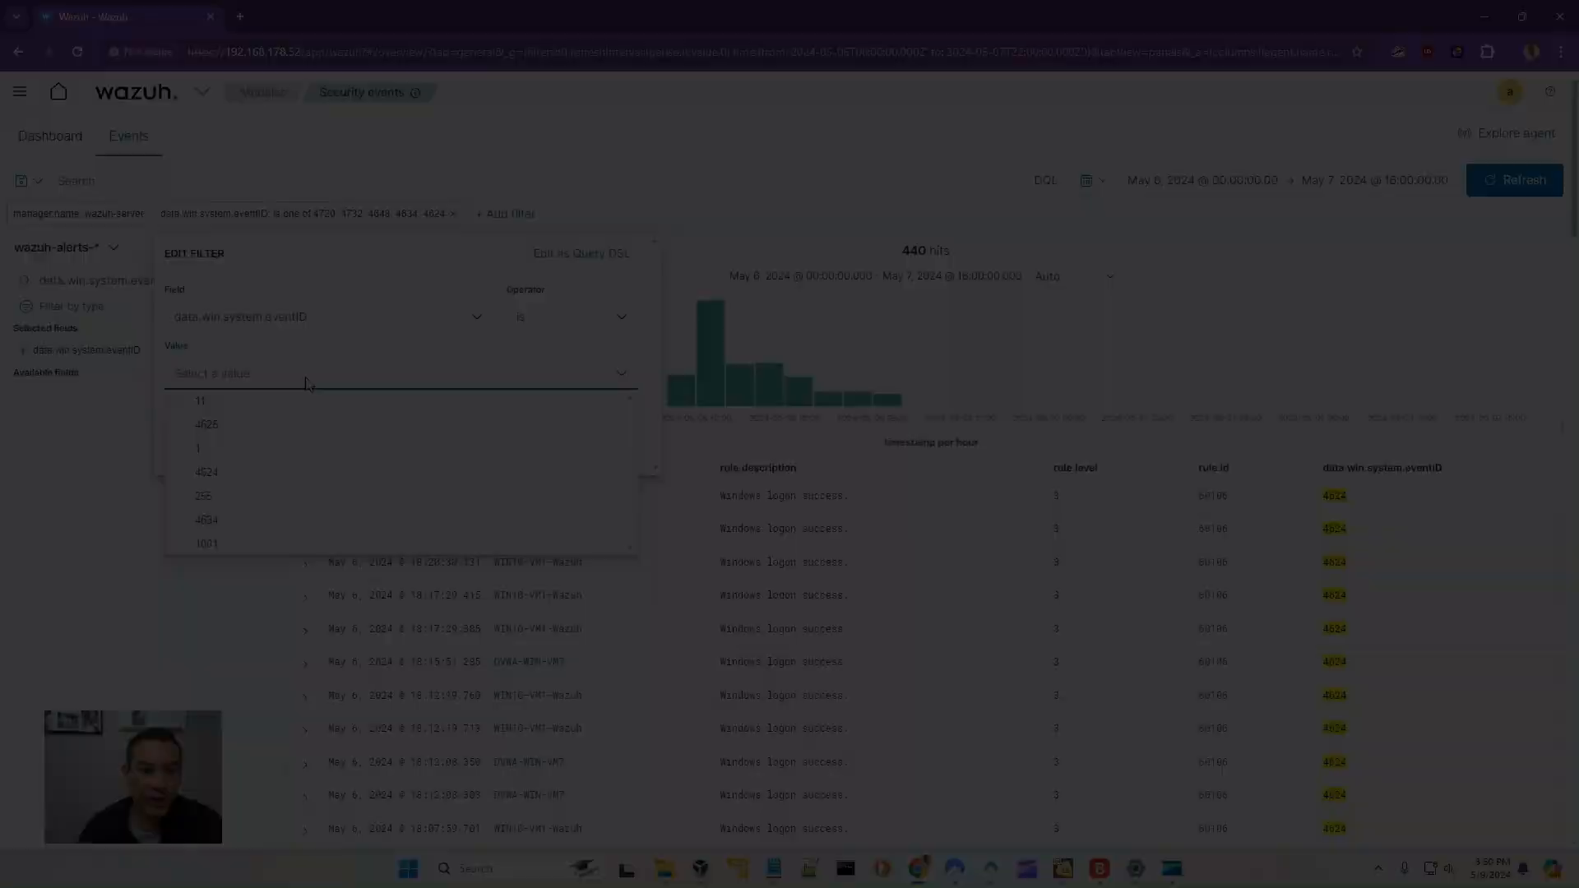
{"action": "type", "text": "3"}
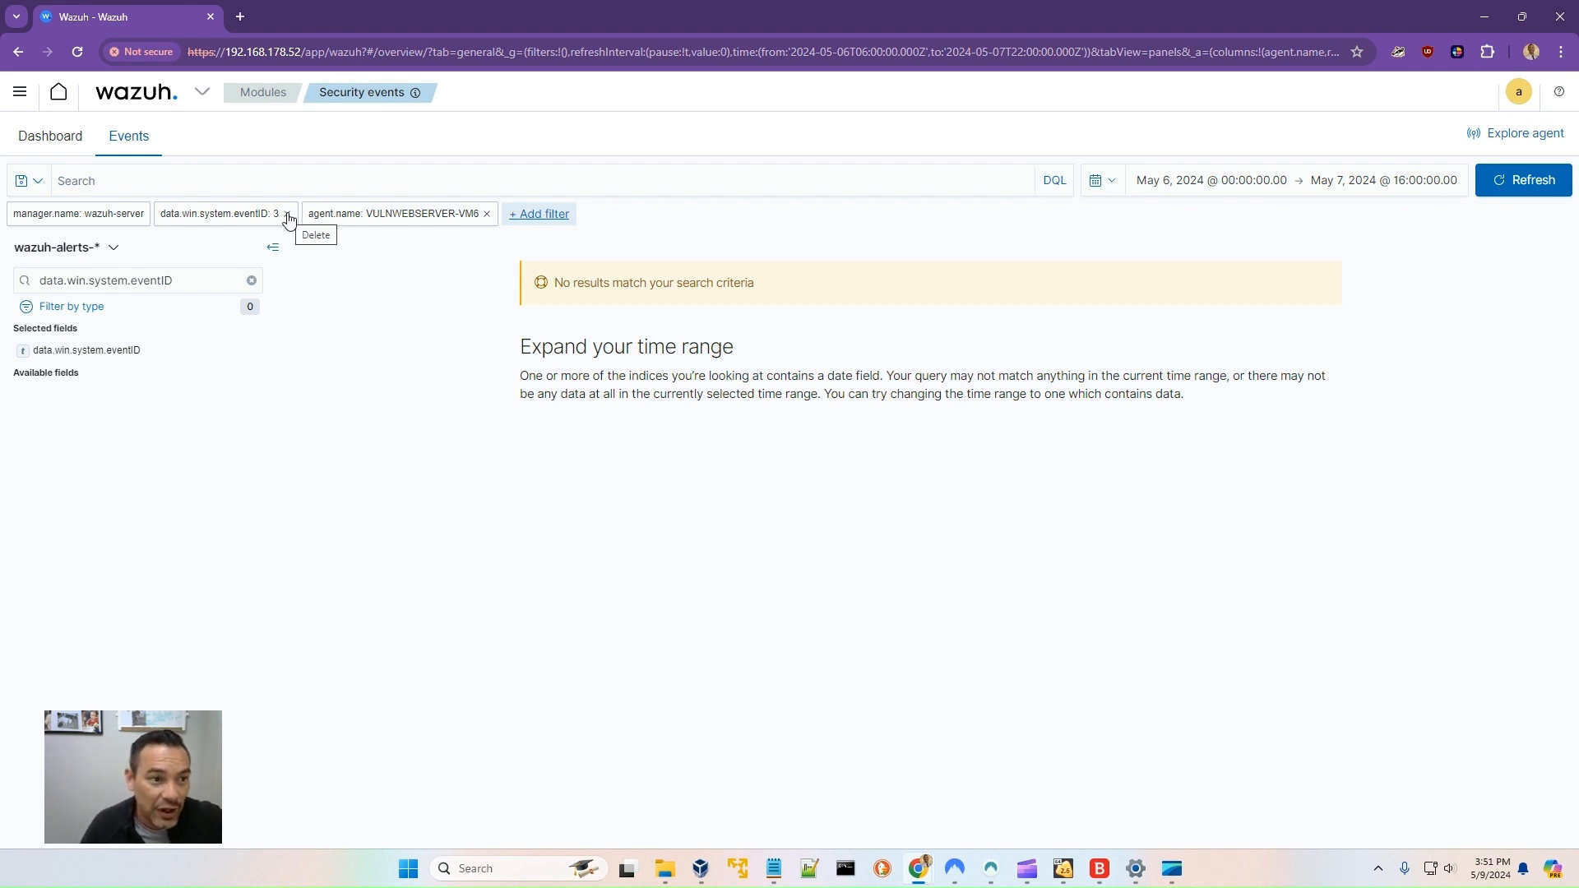
- Remove the event ID filter and restrict the events to the VULNWEBSERVER-VM6 agent
{"action": "left_click", "coordinate": [487, 215]}
{"action": "left_click", "coordinate": [287, 215]}
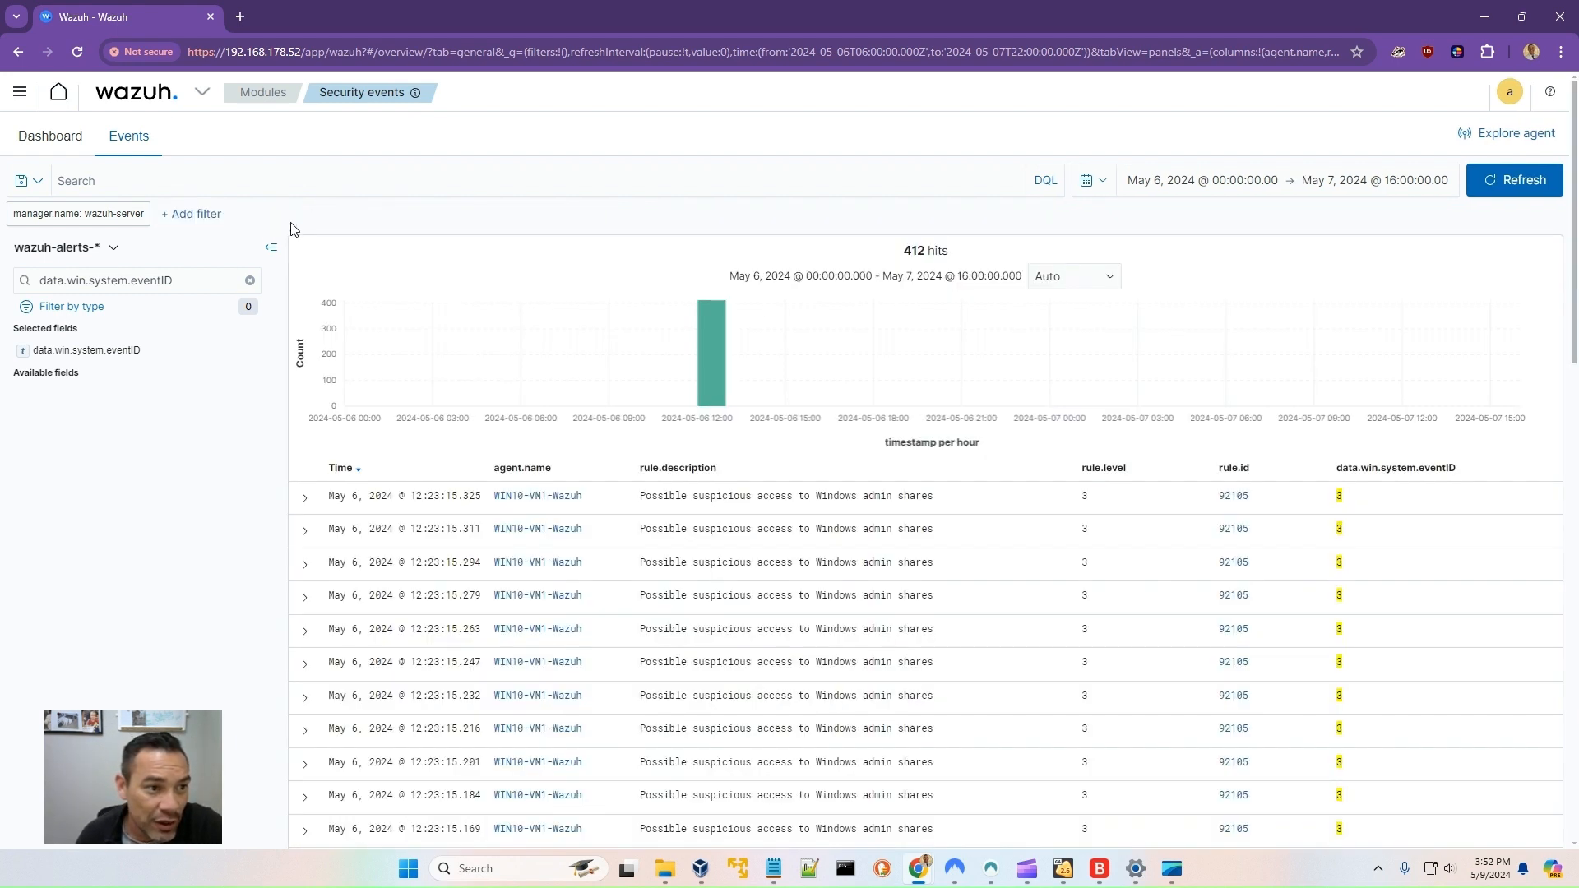
{"action": "scroll", "coordinate": [857, 652], "scroll_direction": "down", "scroll_amount": 1}
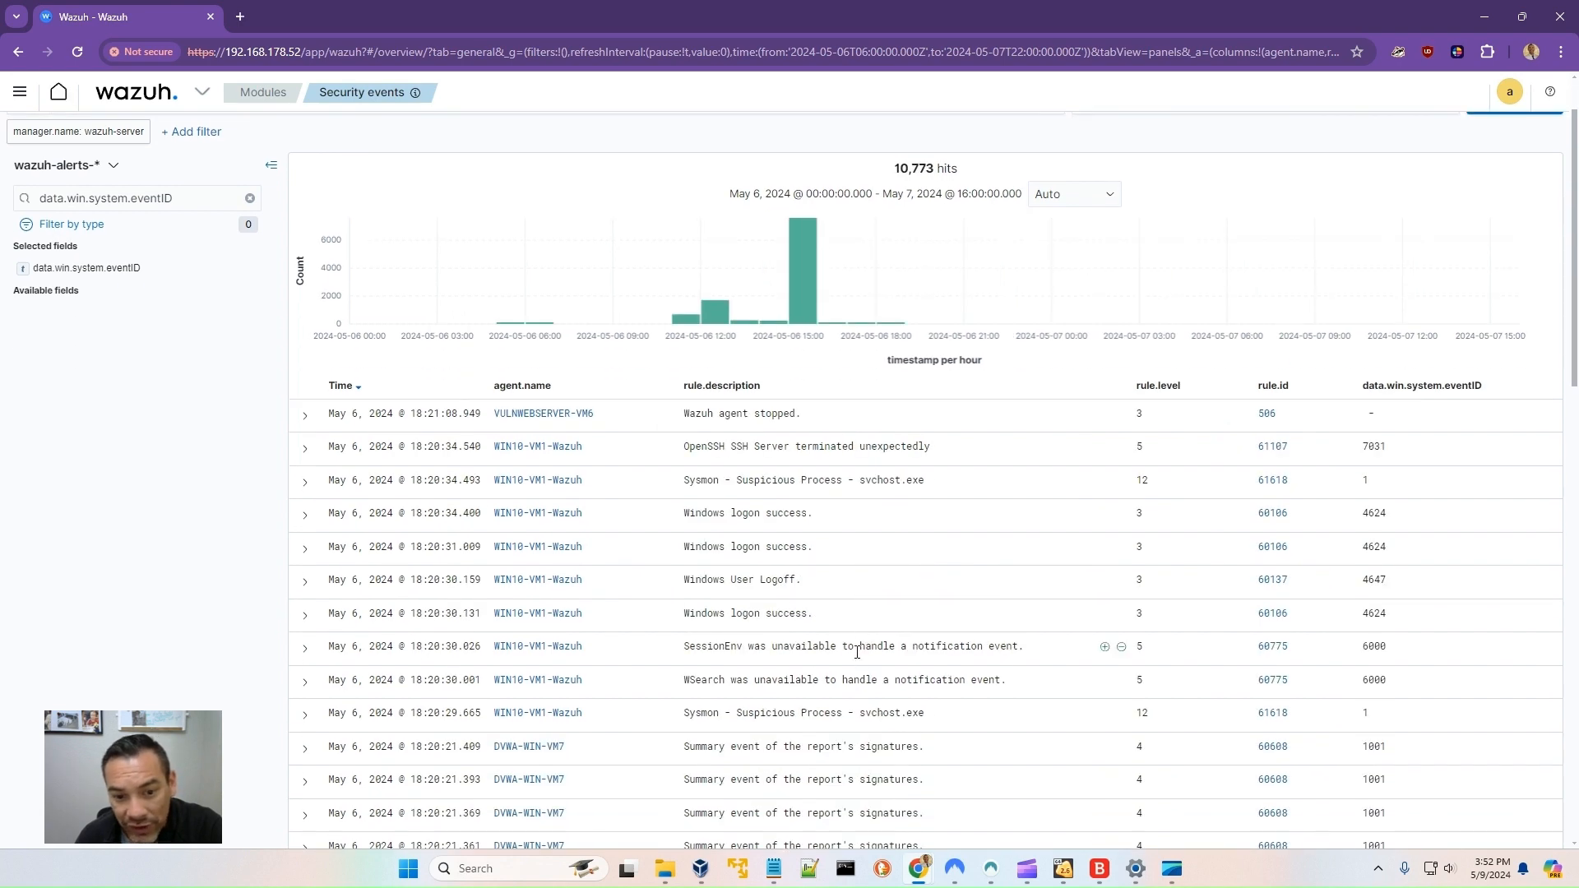
{"action": "scroll", "coordinate": [858, 652], "scroll_direction": "down", "scroll_amount": 5}
{"action": "scroll", "coordinate": [849, 659], "scroll_direction": "up", "scroll_amount": 7}
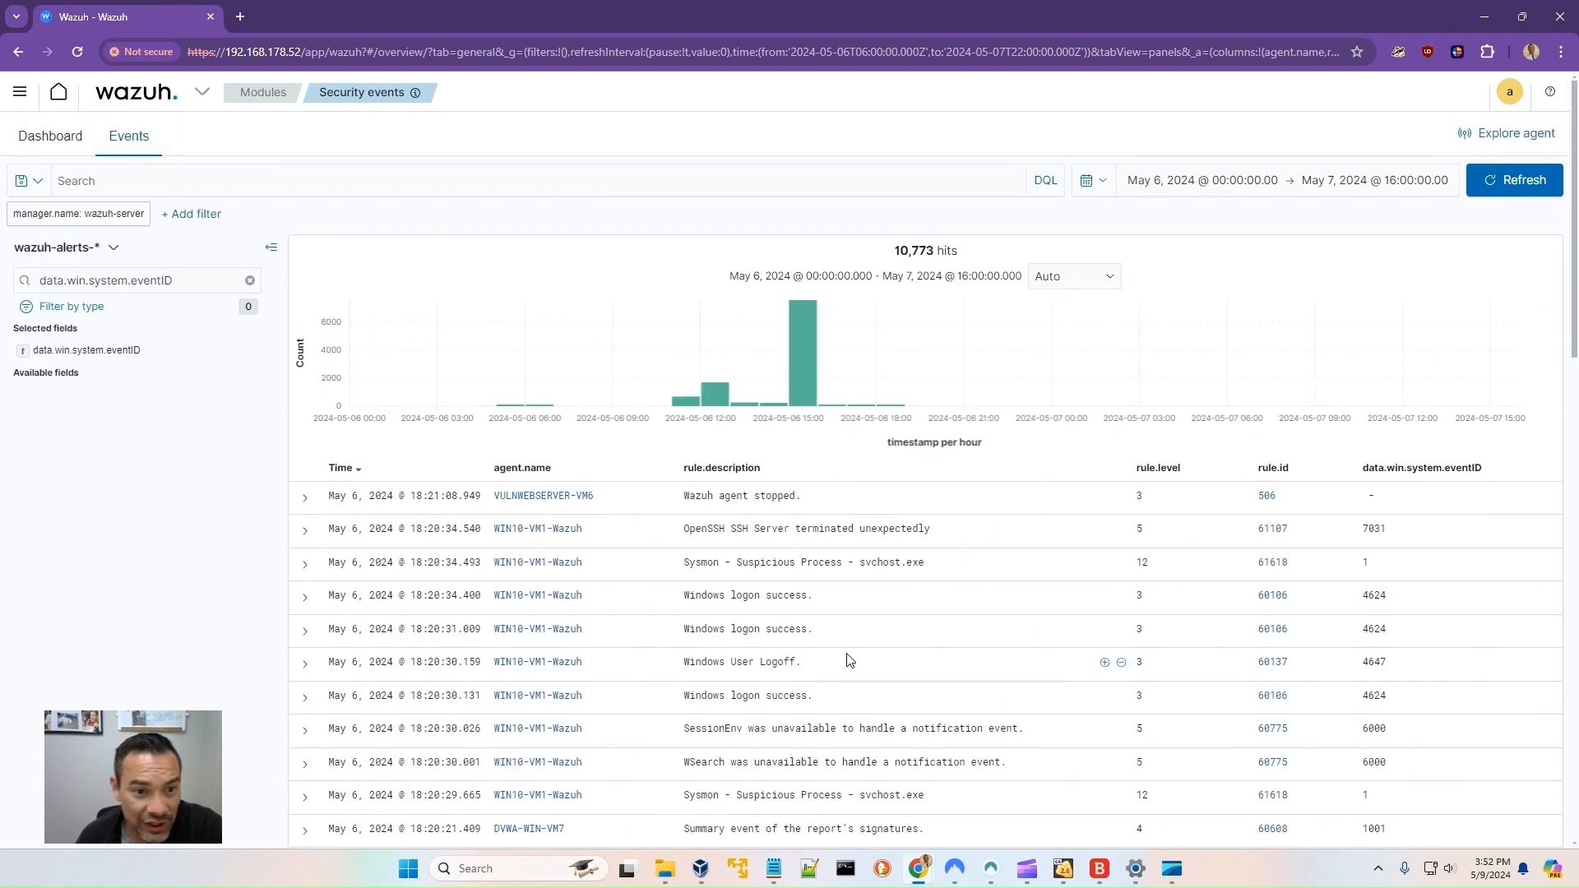
{"action": "left_click", "coordinate": [651, 496]}
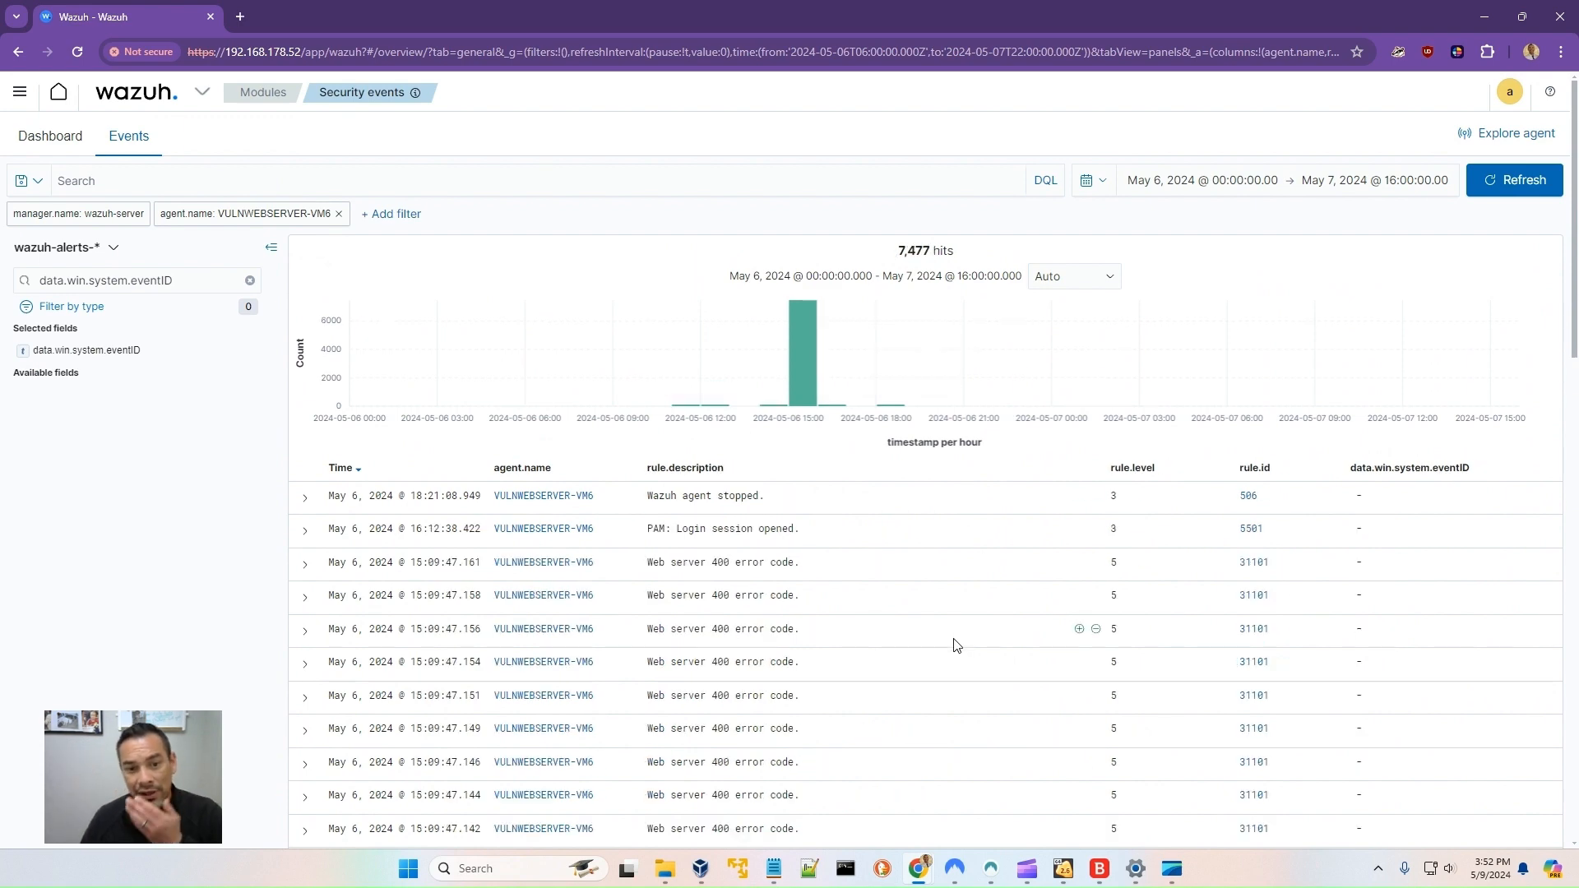
- Scroll through the VULNWEBSERVER-VM6 event list to review the web attack alerts from the scan
{"action": "scroll", "coordinate": [712, 634], "scroll_direction": "down", "scroll_amount": 4}
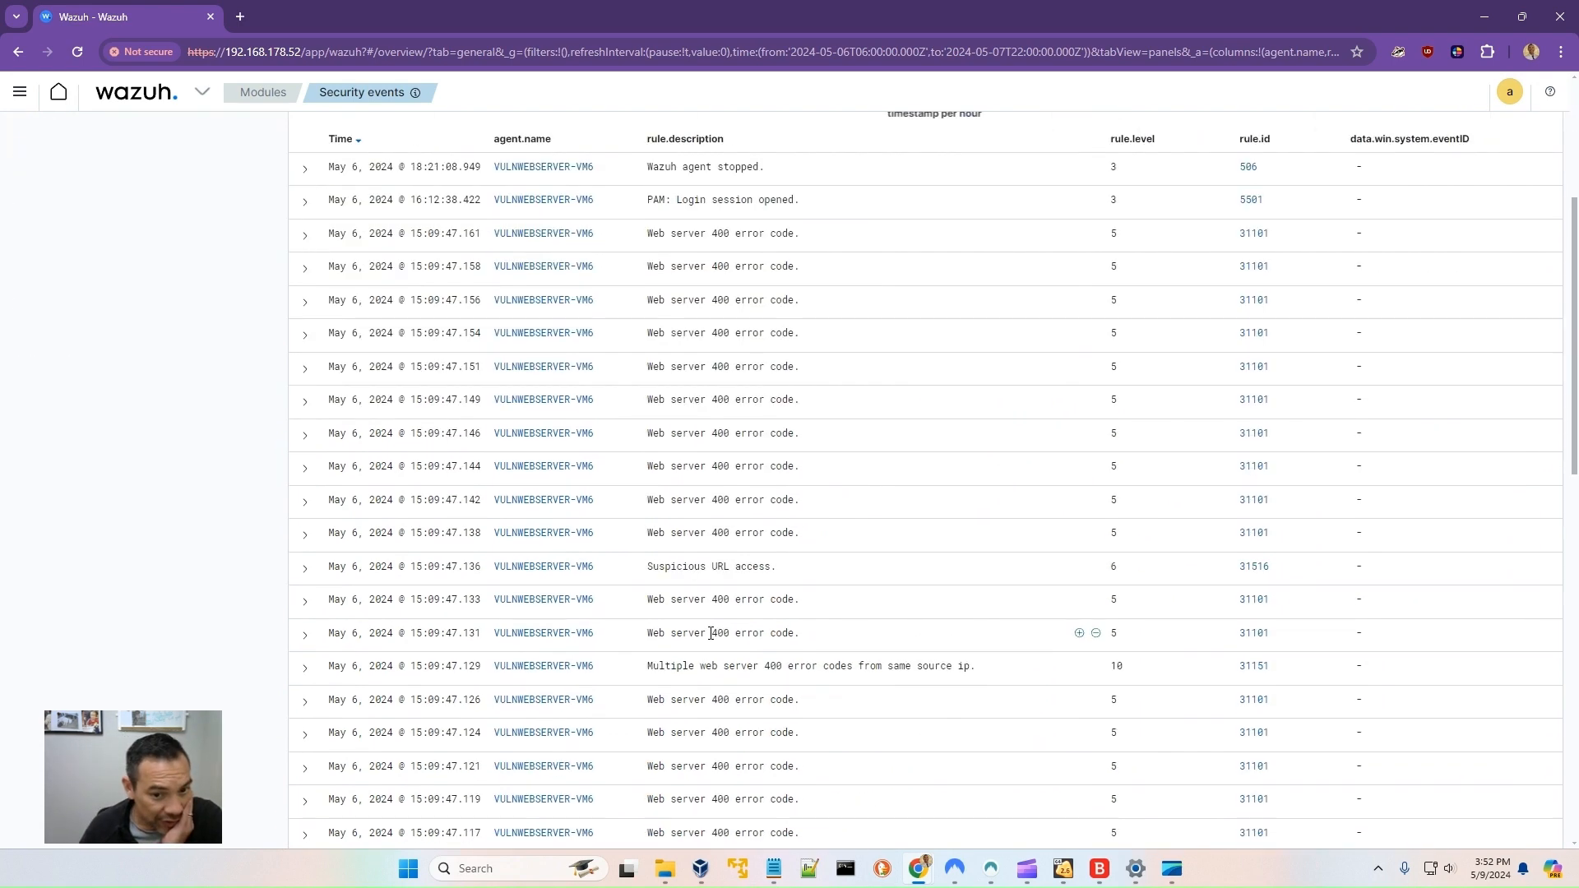
{"action": "scroll", "coordinate": [712, 633], "scroll_direction": "down", "scroll_amount": 4}
{"action": "scroll", "coordinate": [712, 655], "scroll_direction": "down", "scroll_amount": 7}
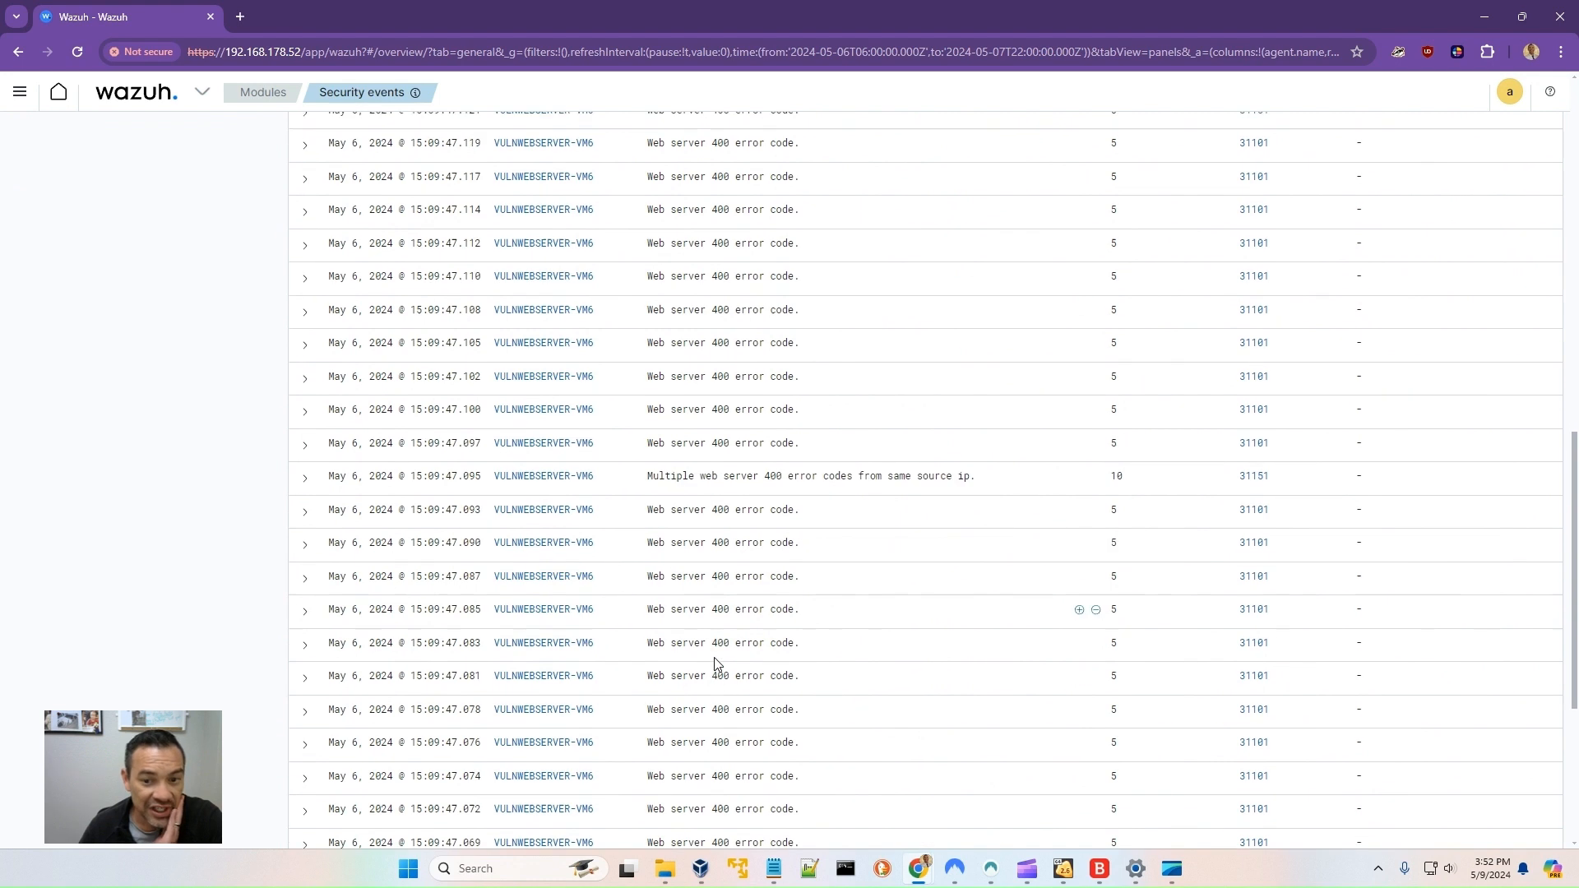
{"action": "scroll", "coordinate": [715, 665], "scroll_direction": "down", "scroll_amount": 2}
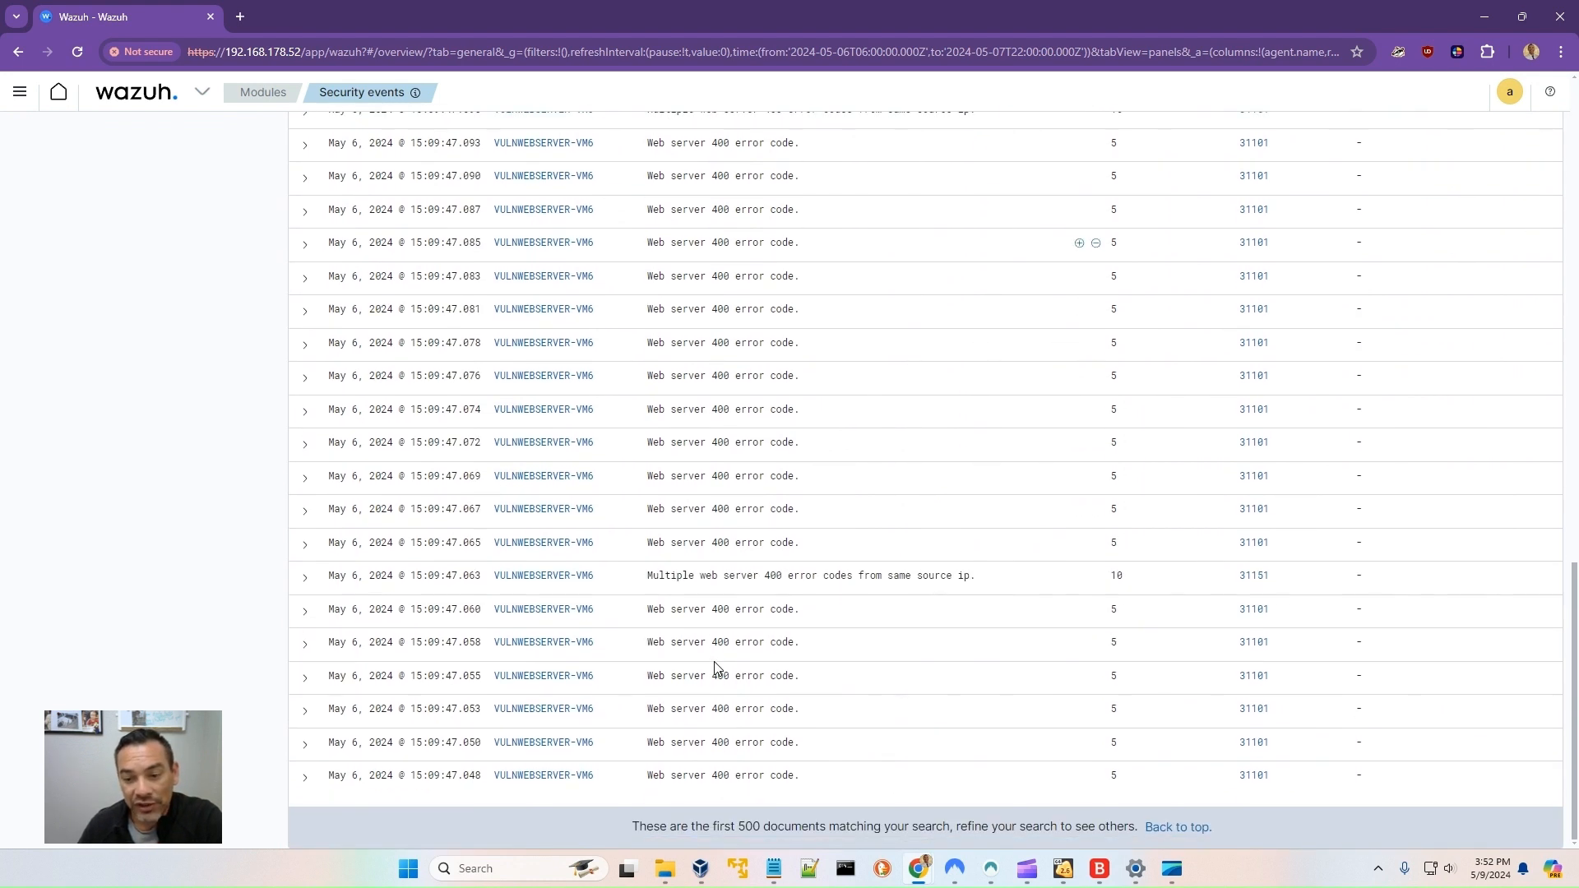
{"action": "scroll", "coordinate": [695, 530], "scroll_direction": "down", "scroll_amount": 10}
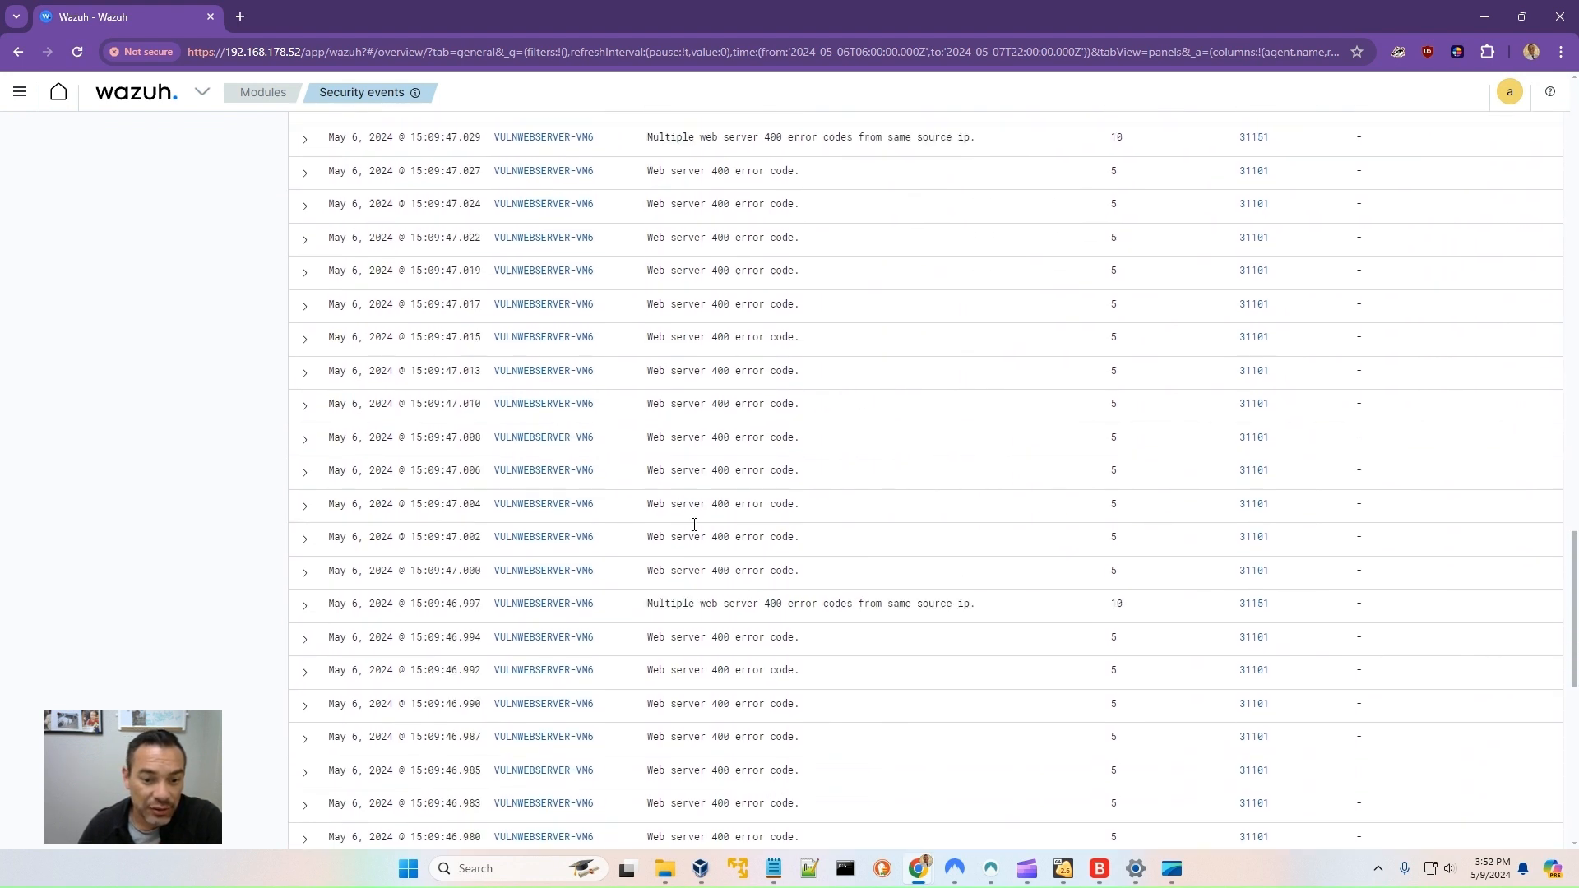
{"action": "scroll", "coordinate": [694, 526], "scroll_direction": "down", "scroll_amount": 1}
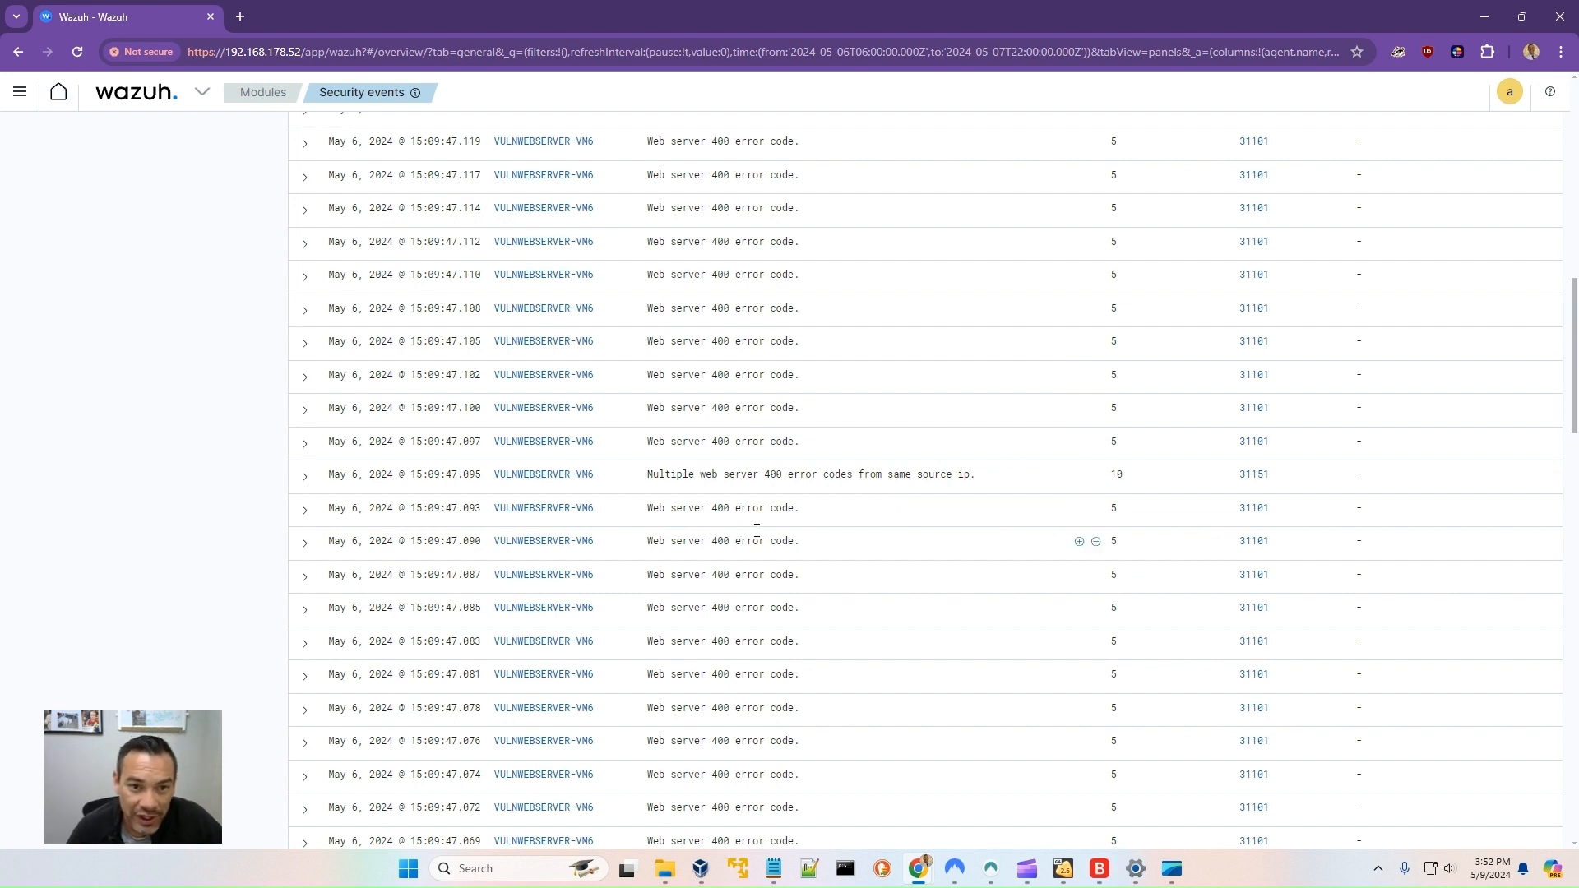
{"action": "scroll", "coordinate": [773, 547], "scroll_direction": "down", "scroll_amount": 10}
{"action": "scroll", "coordinate": [802, 571], "scroll_direction": "down", "scroll_amount": 5}
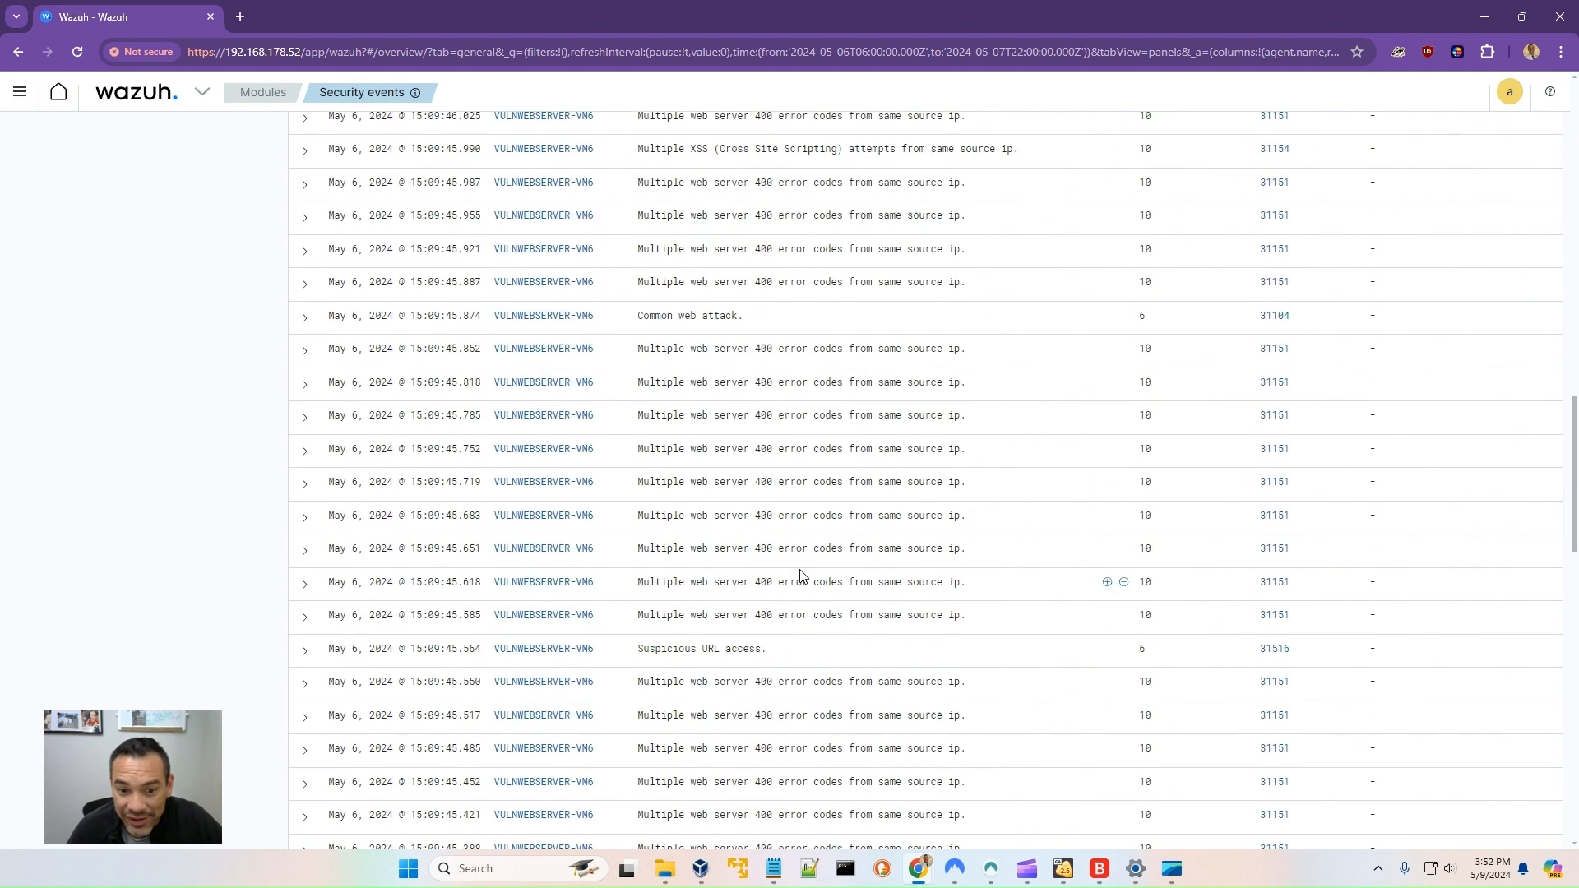
{"action": "scroll", "coordinate": [802, 573], "scroll_direction": "down", "scroll_amount": 5}
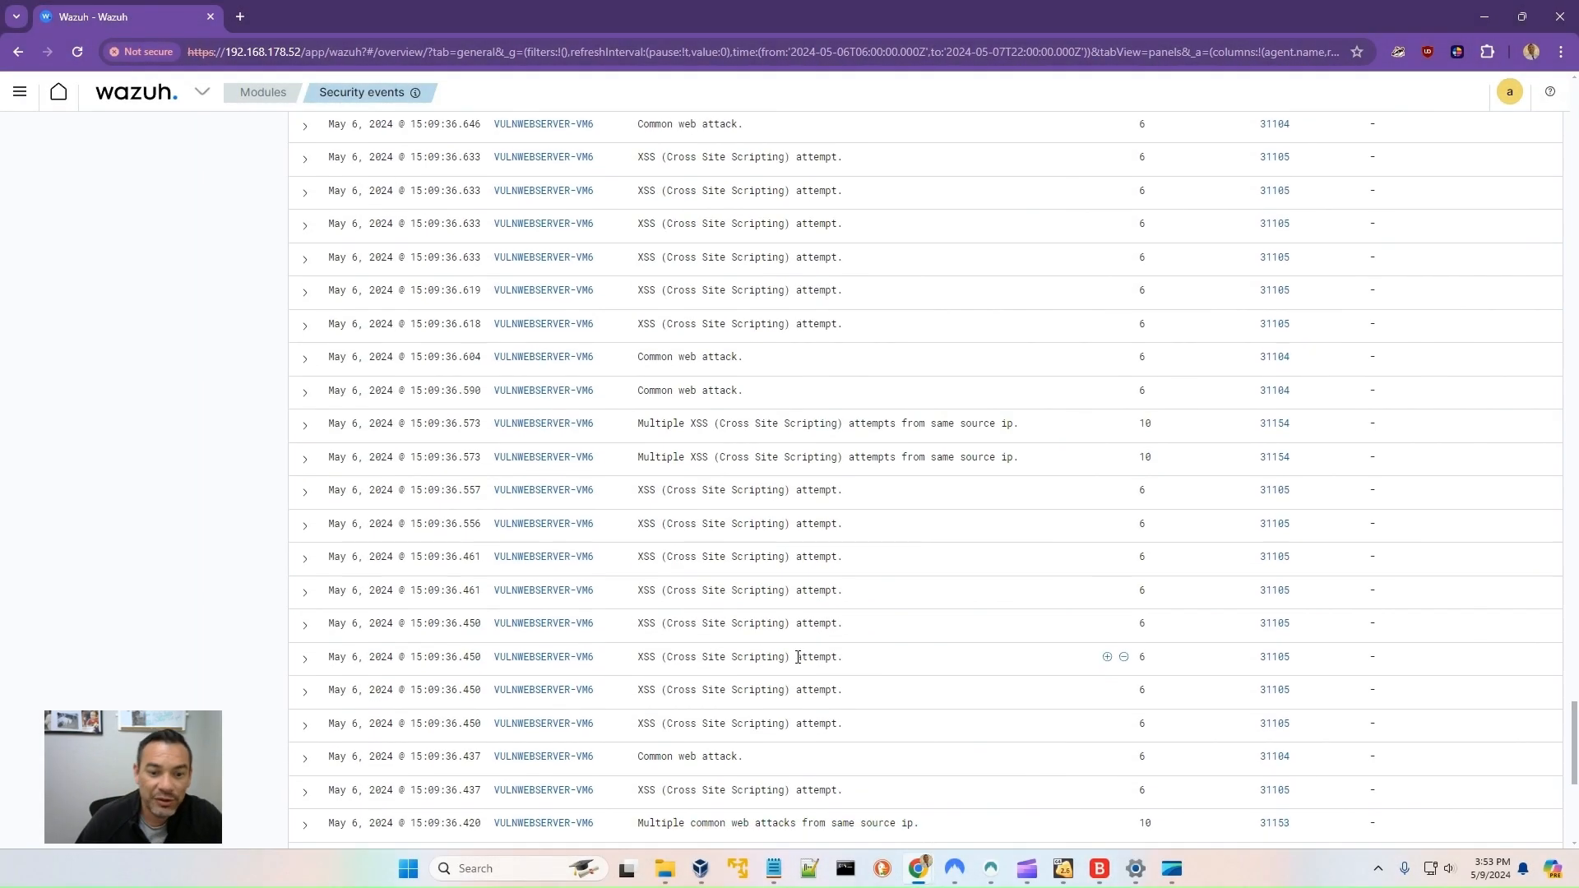
{"action": "scroll", "coordinate": [802, 669], "scroll_direction": "down", "scroll_amount": 2}
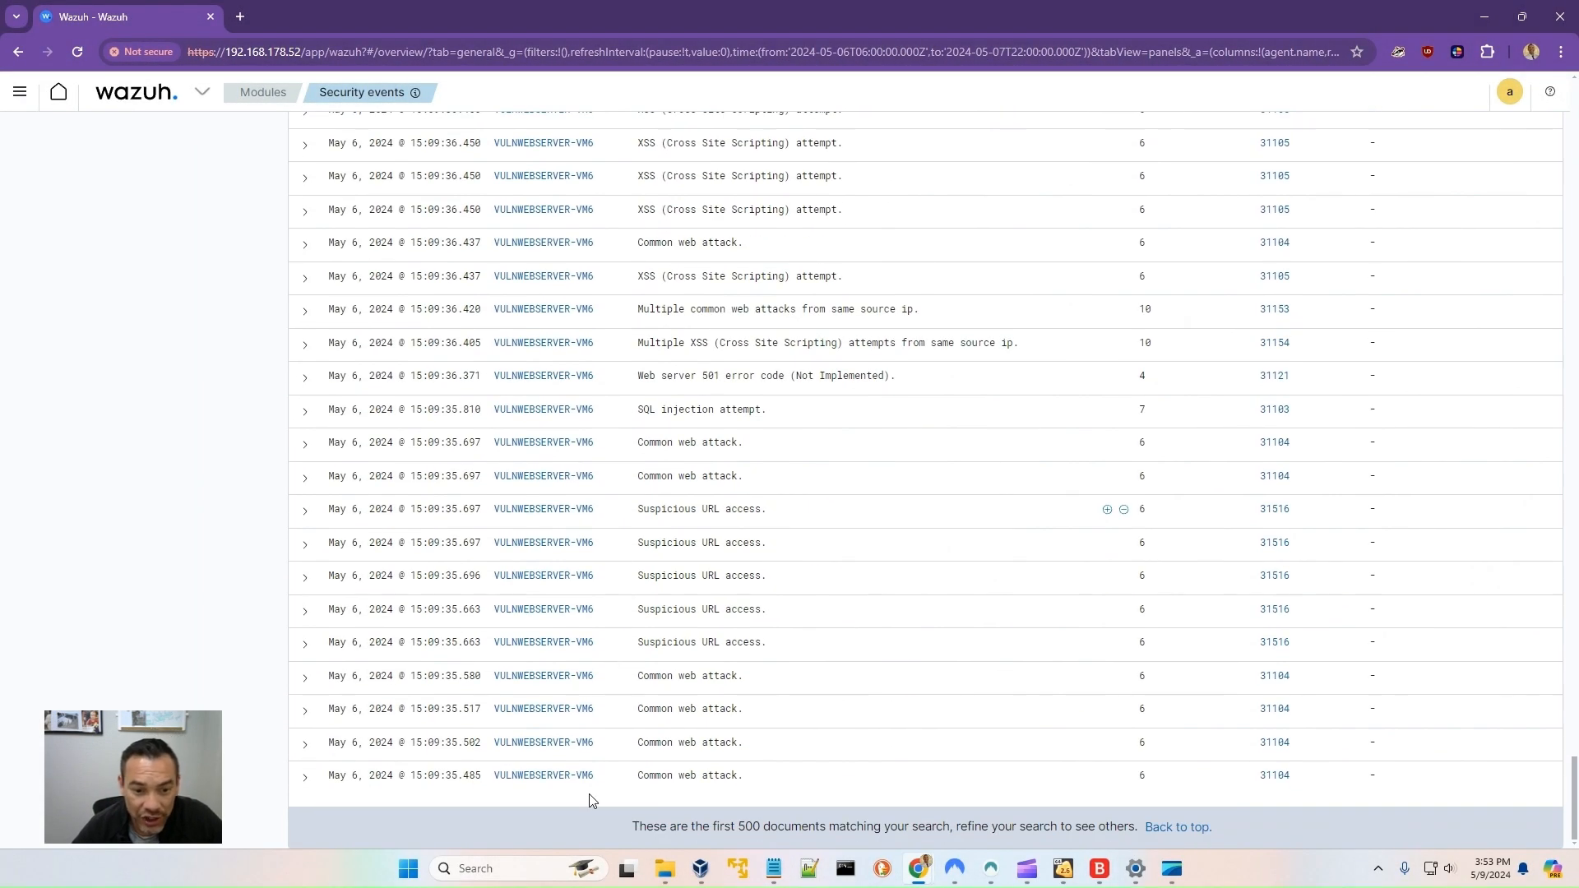